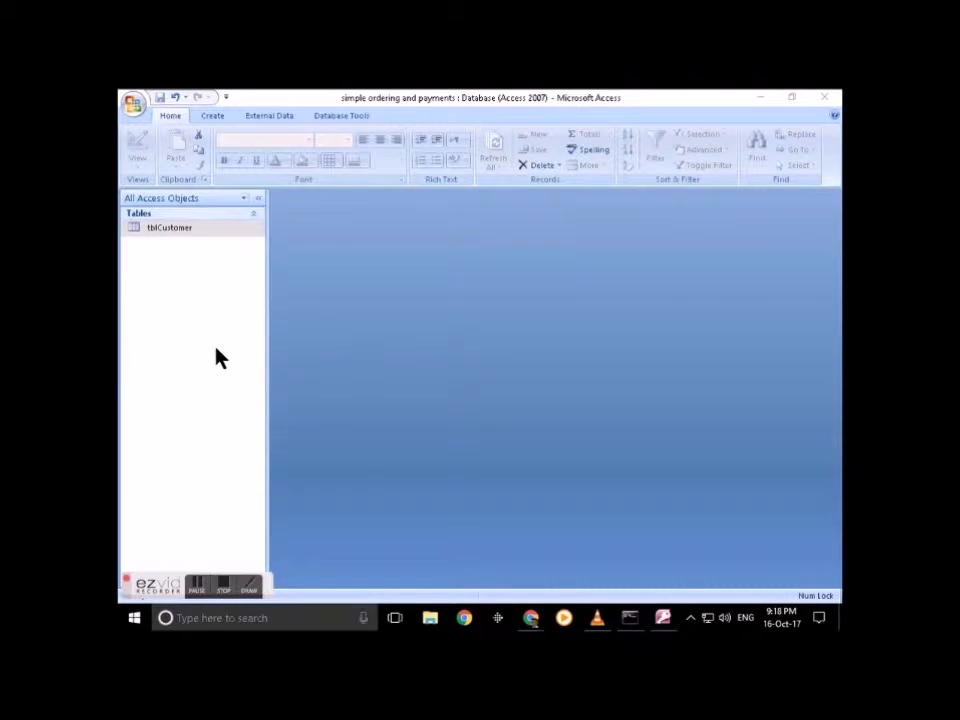
Step: Open the existing tblCustomer table in Design View to review its fields, then close it
right_click(180, 235)
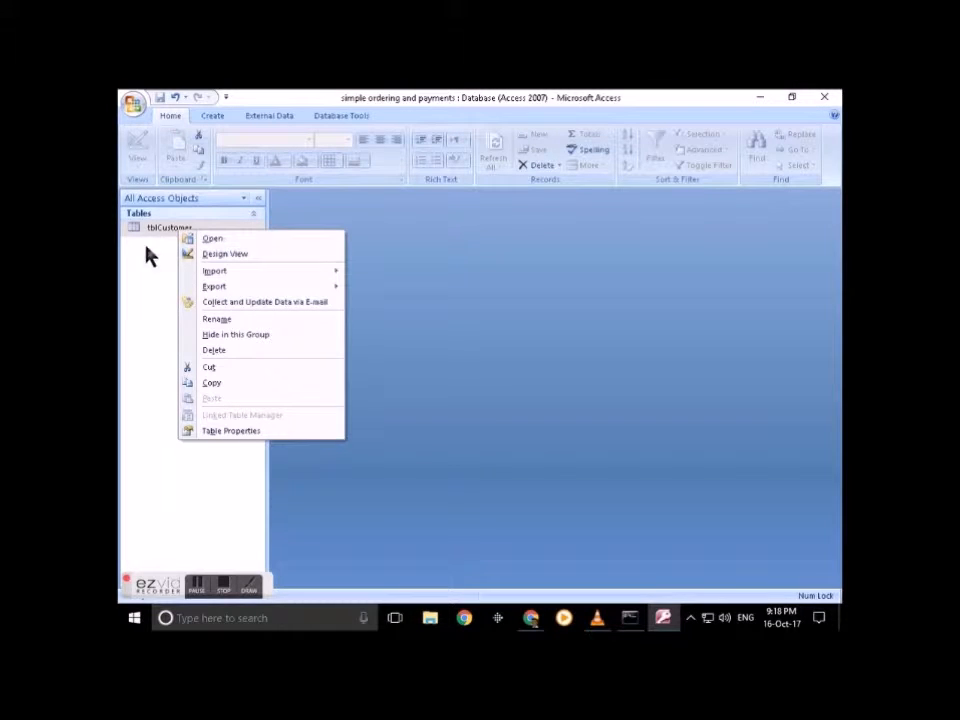
click(160, 238)
right_click(161, 238)
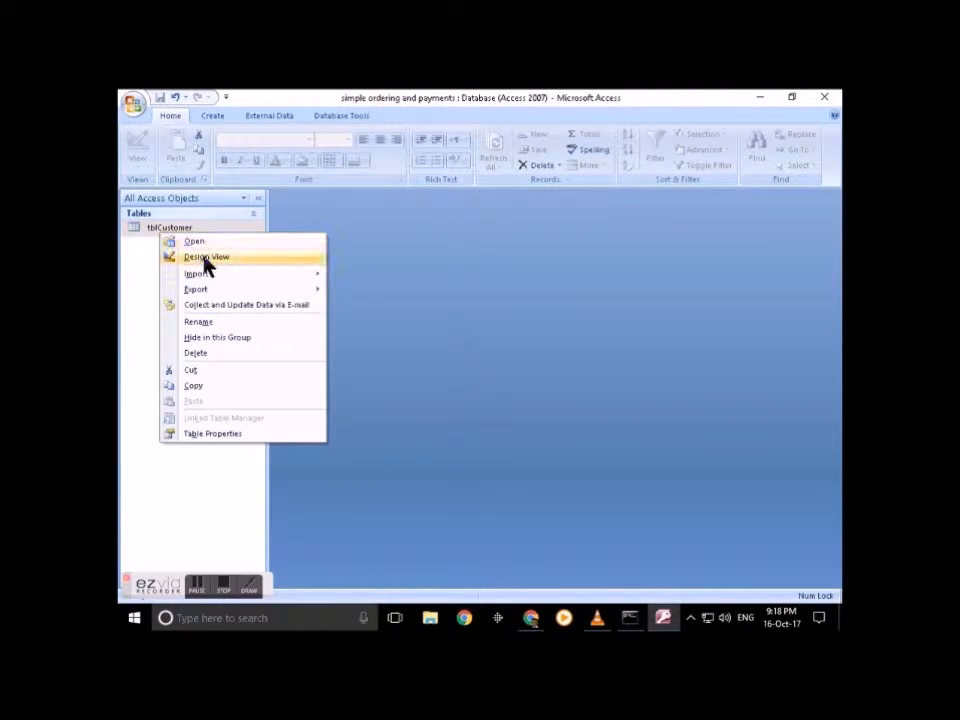
click(205, 258)
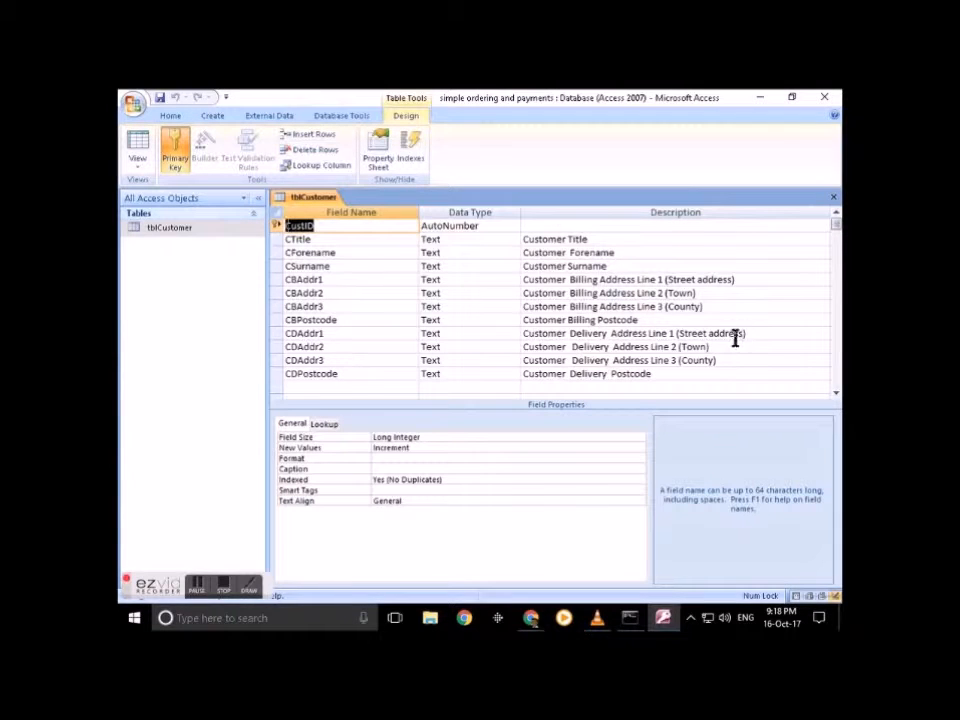
click(834, 198)
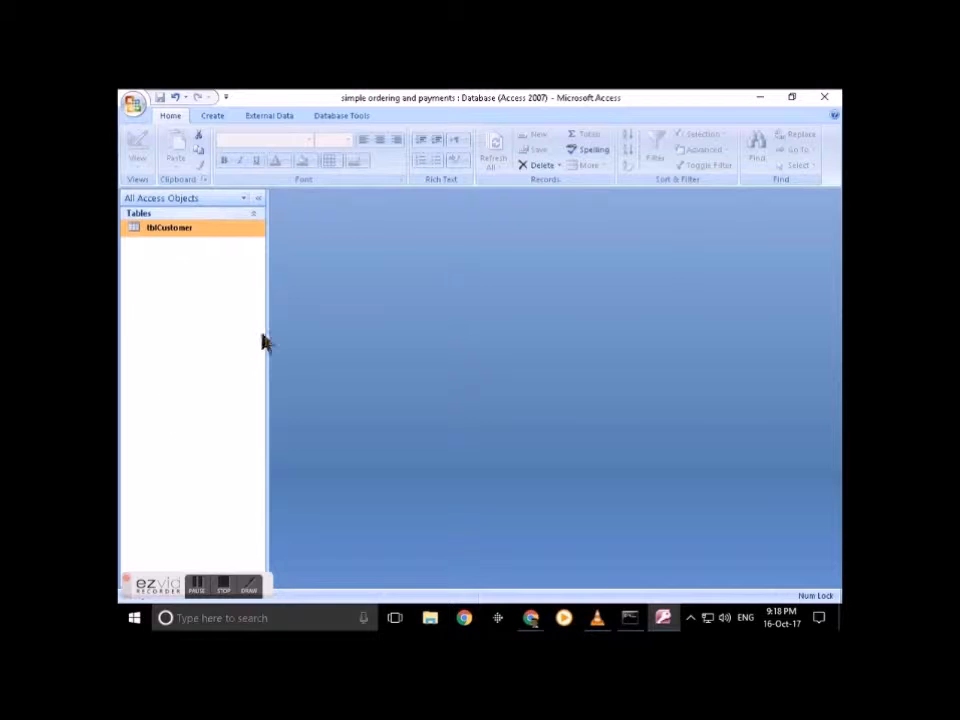
Step: Create a new table design with CustID as an AutoNumber field described 'Customer Unique ID number'
click(212, 116)
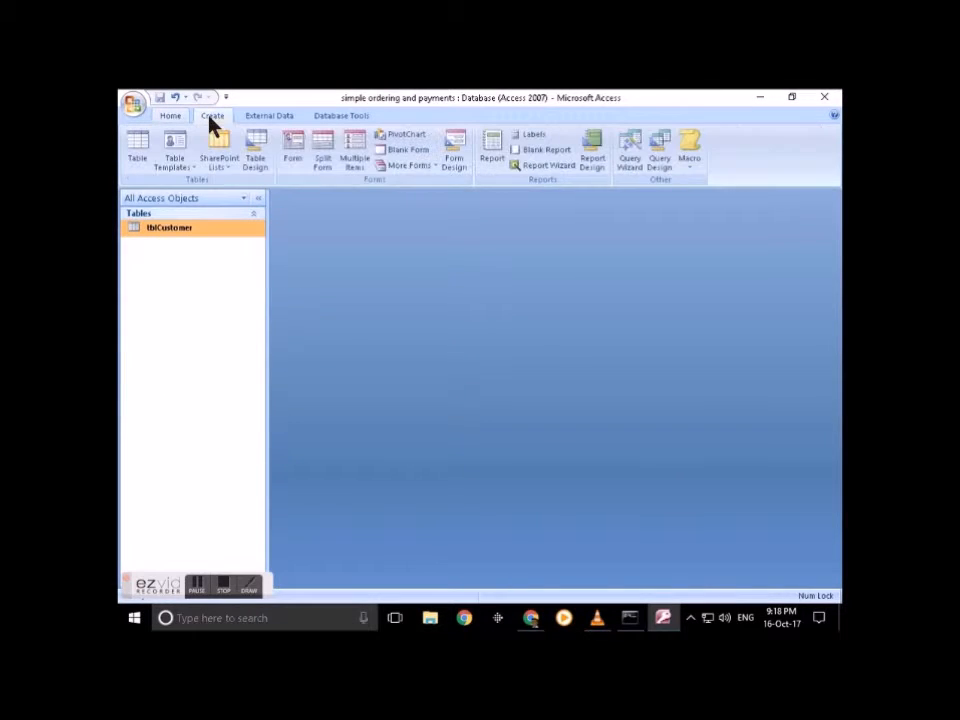
click(255, 156)
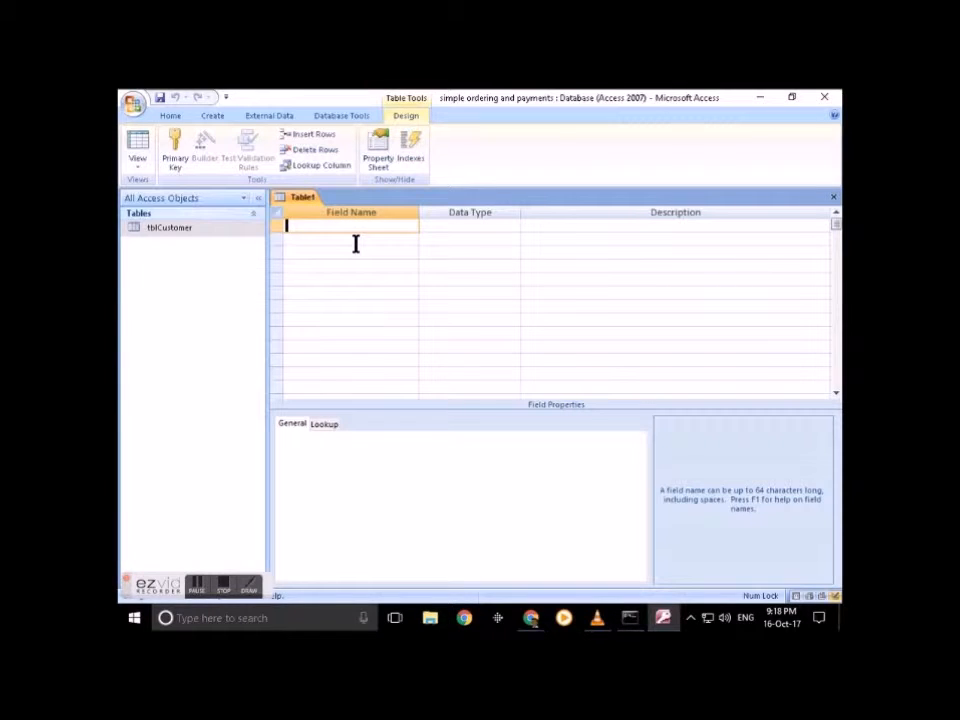
text(CustID)
key(Tab)
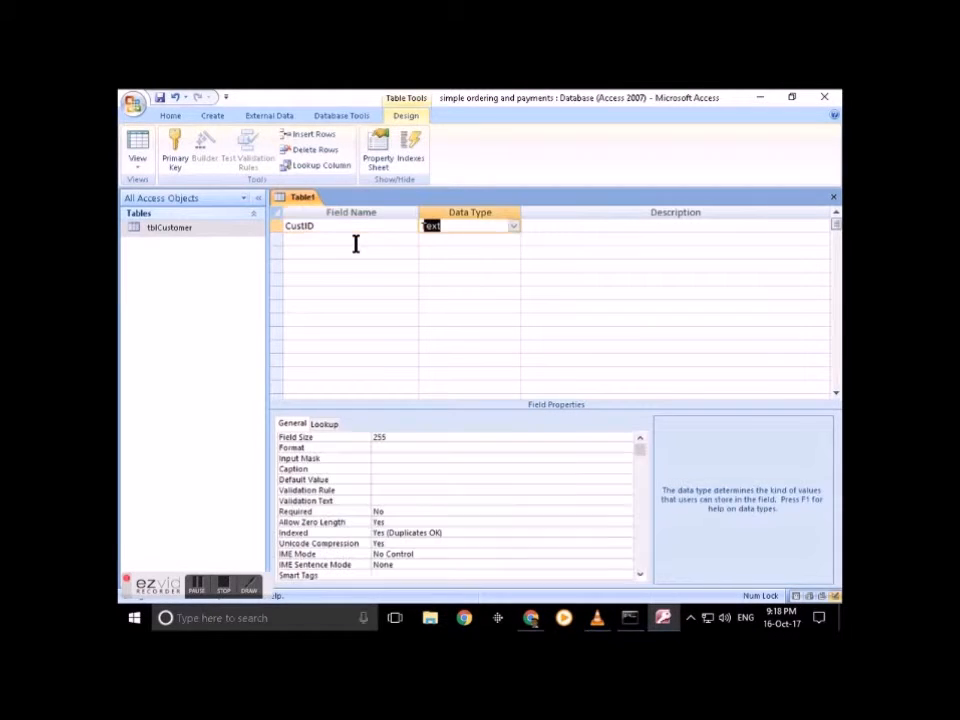
text(autoNumber)
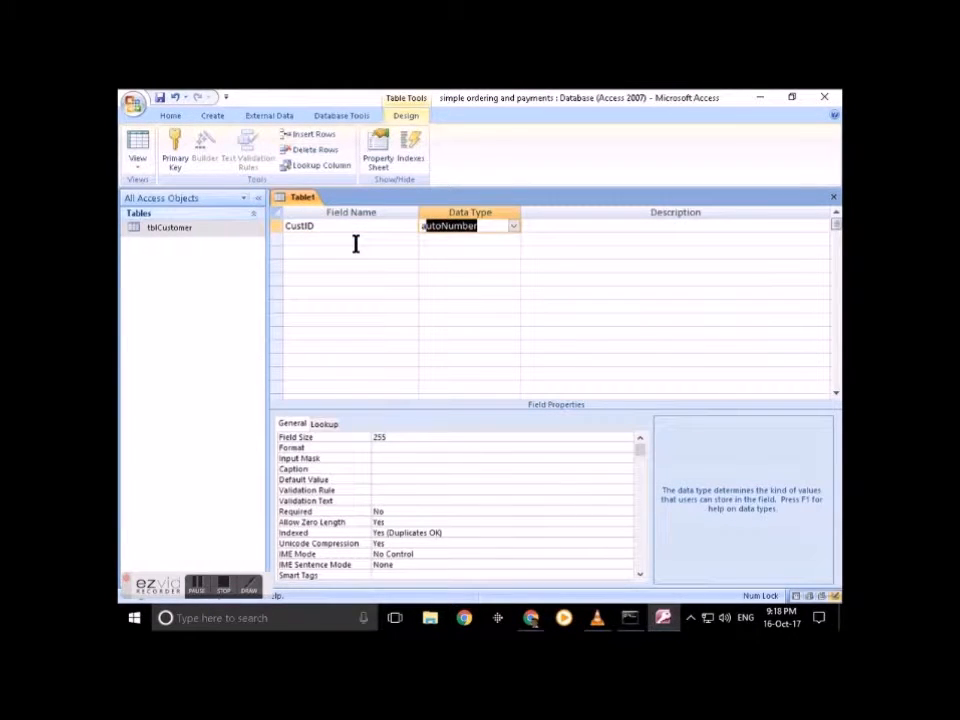
key(Tab)
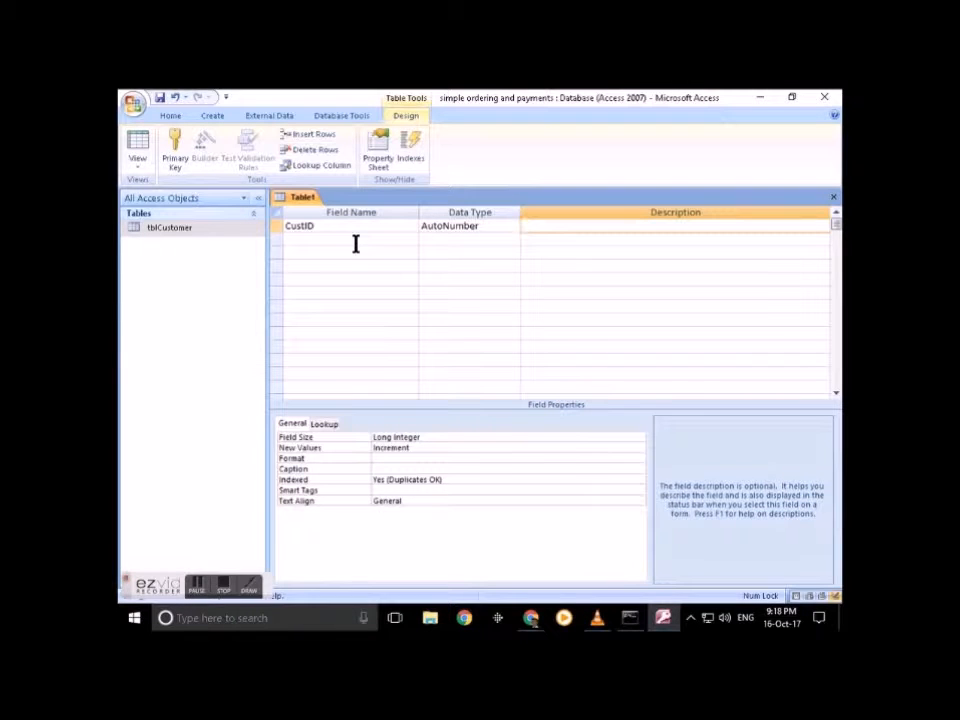
text(C)
text(ustomer)
text( i)
text(Unique)
text( ID numbu)
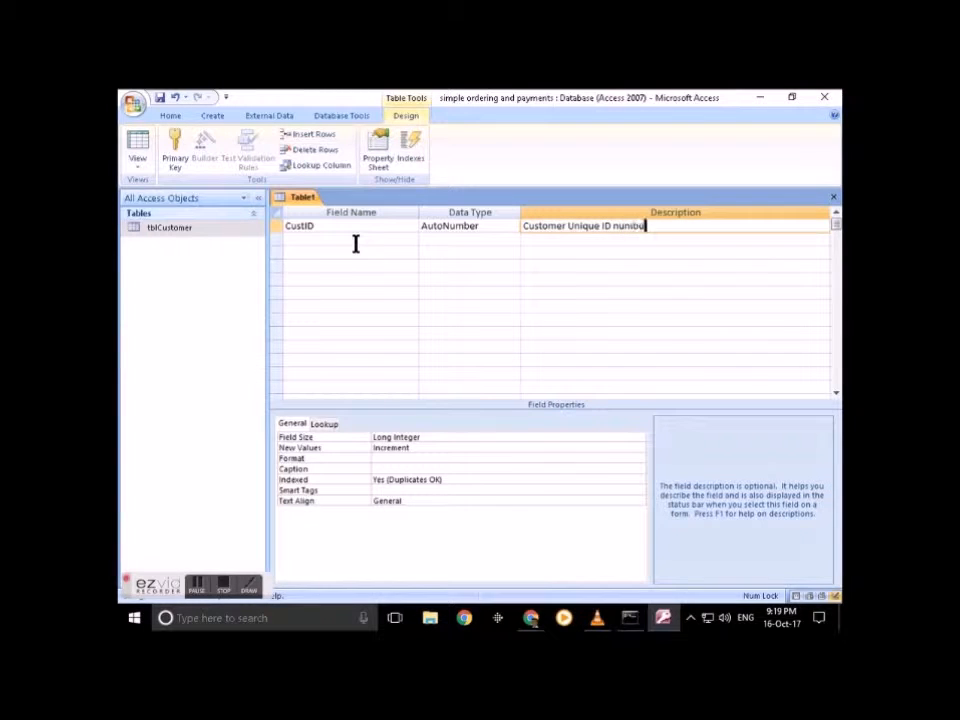
key(BackSpace)
text(er)
click(318, 226)
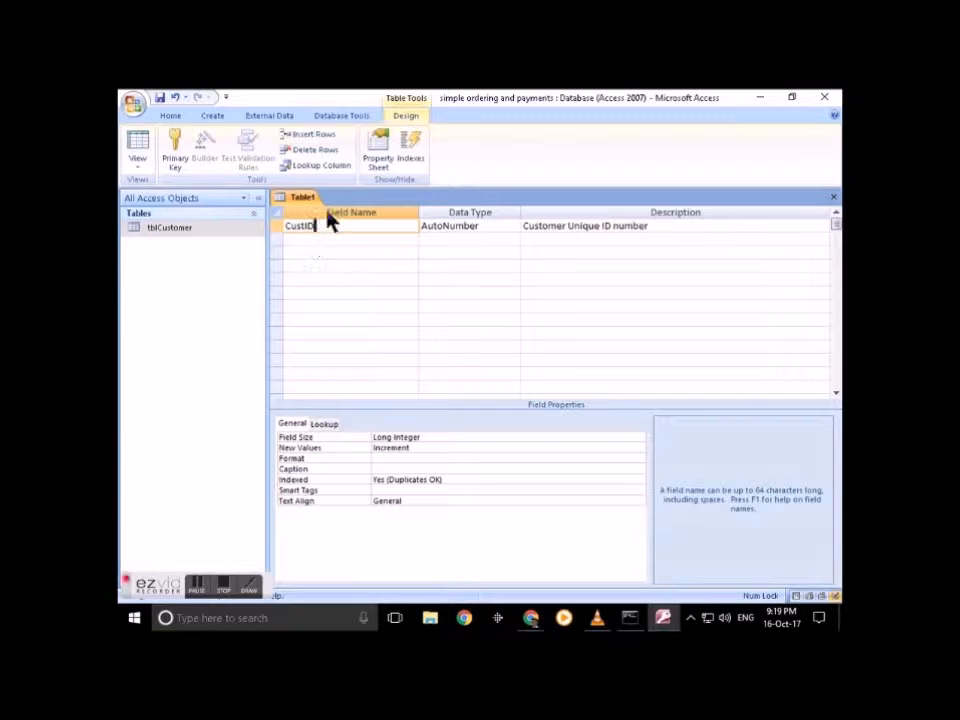
Step: Set the CustID field's Caption property to ID
click(390, 467)
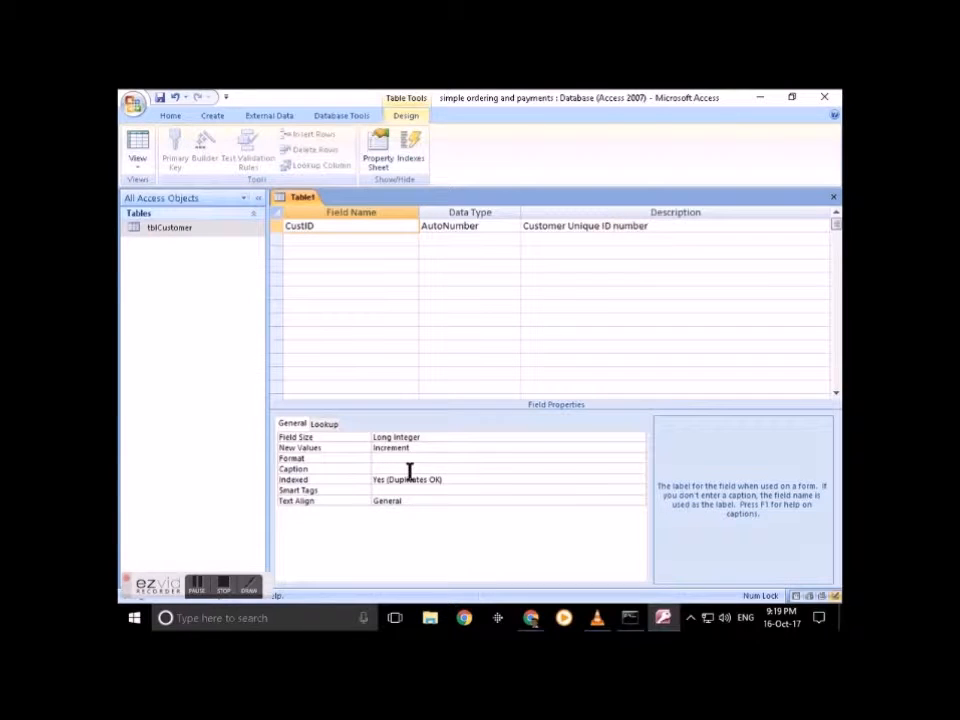
text(ID)
key(BackSpace)
key(BackSpace)
text(cD)
Step: Make CustID the table's primary key
click(277, 228)
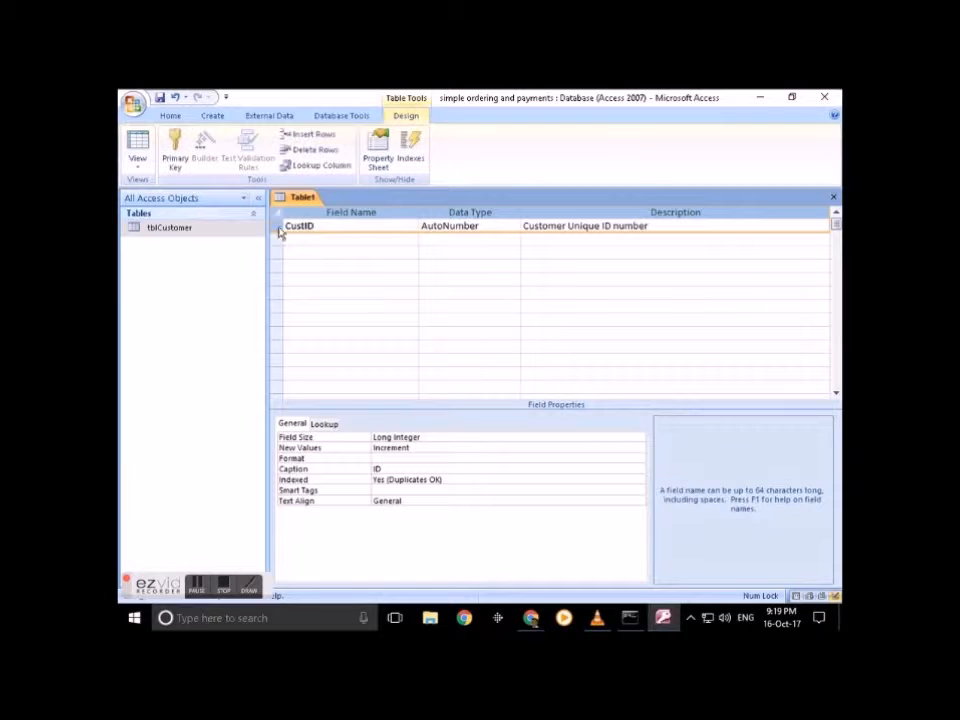
click(178, 158)
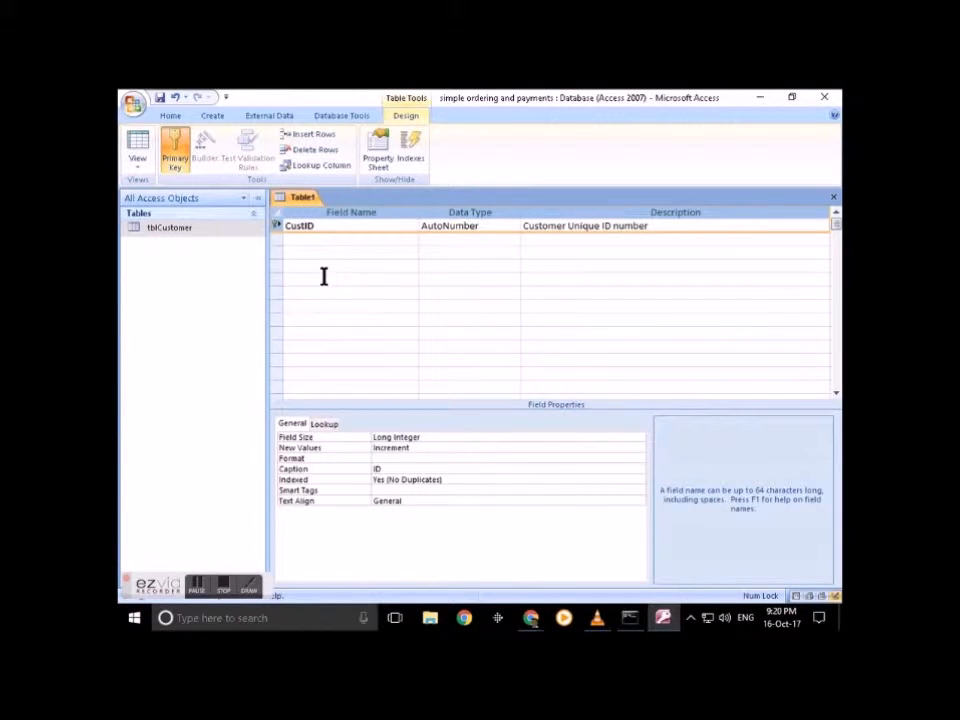
click(291, 244)
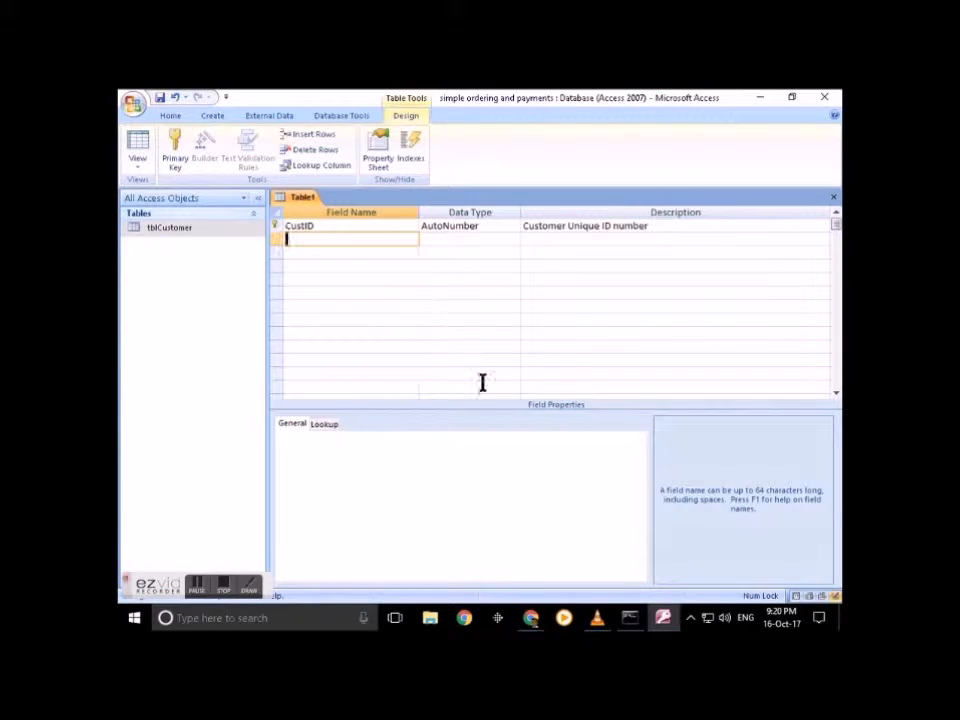
Step: Save the new table under the name tblCustomerDemo
key(ctrl+s)
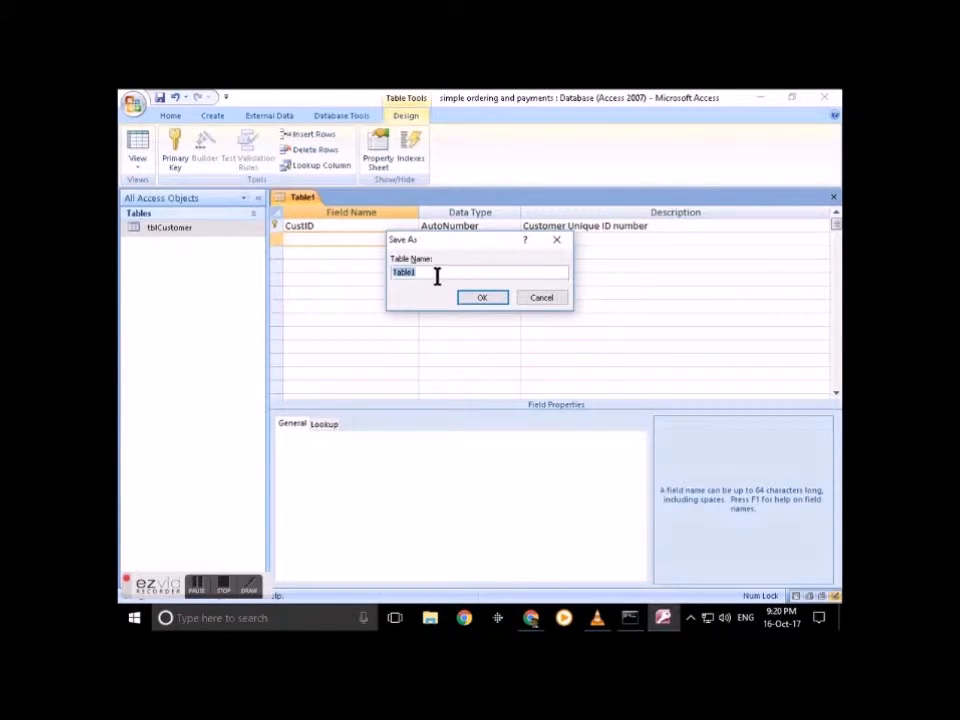
text(tblCustomer)
text(Demo)
click(484, 298)
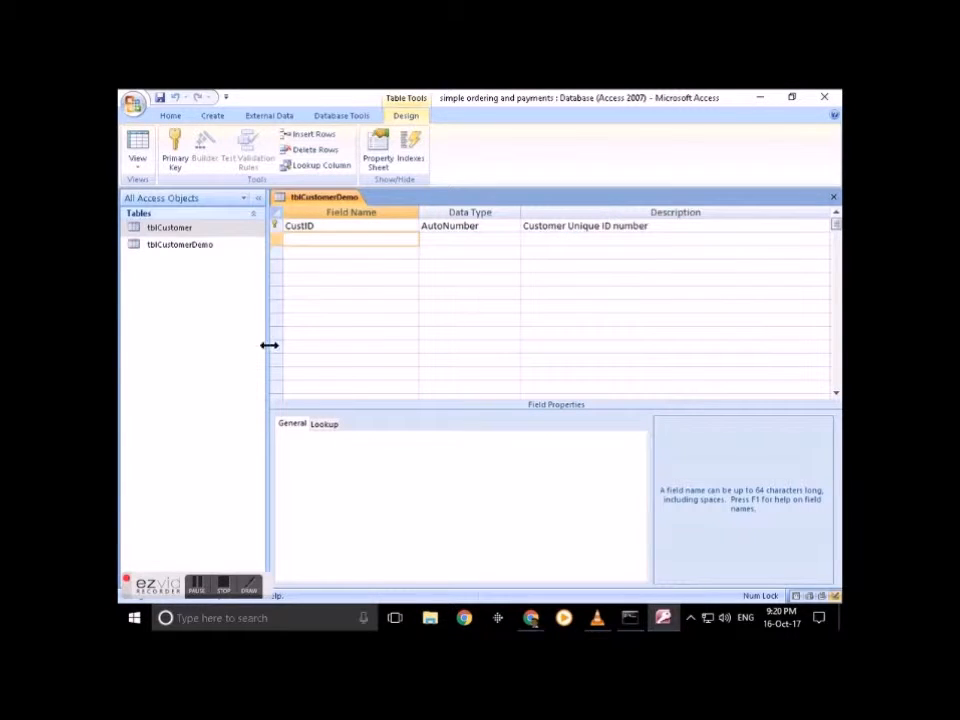
click(360, 220)
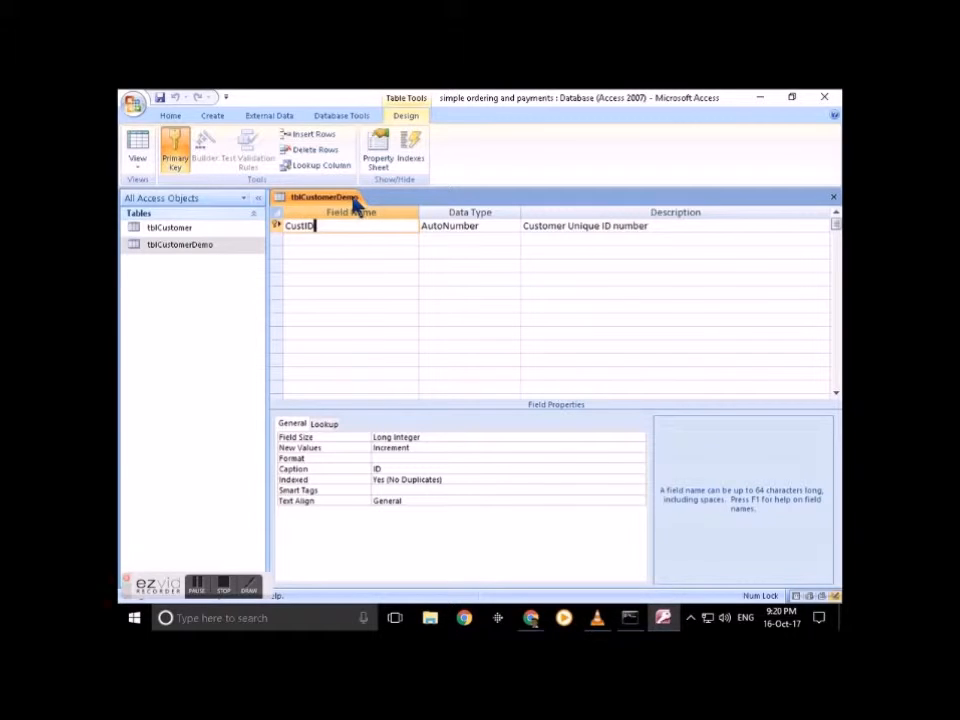
Step: Add a CTitle Text field described 'Customer Title', replacing its 255 field size with 4
click(302, 237)
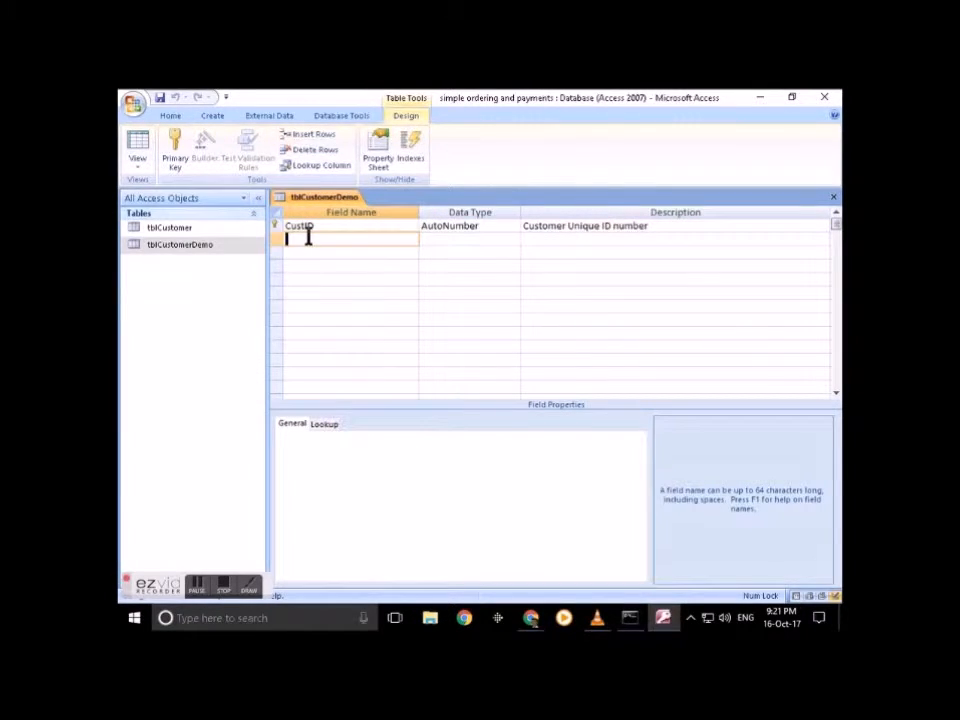
text(CTitle)
click(458, 238)
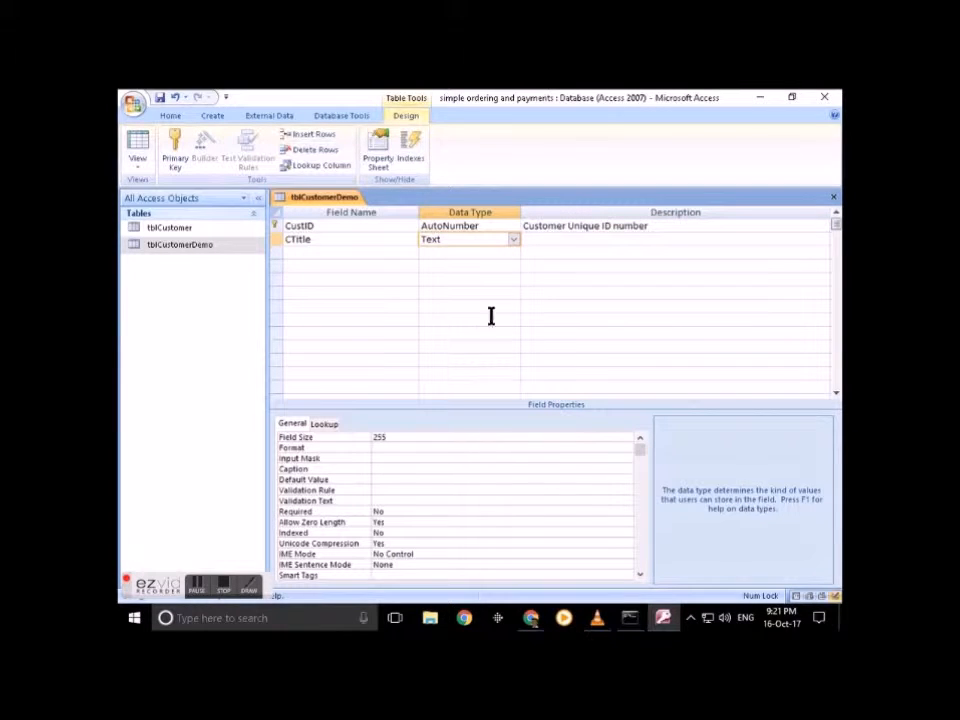
click(538, 237)
text(Customer )
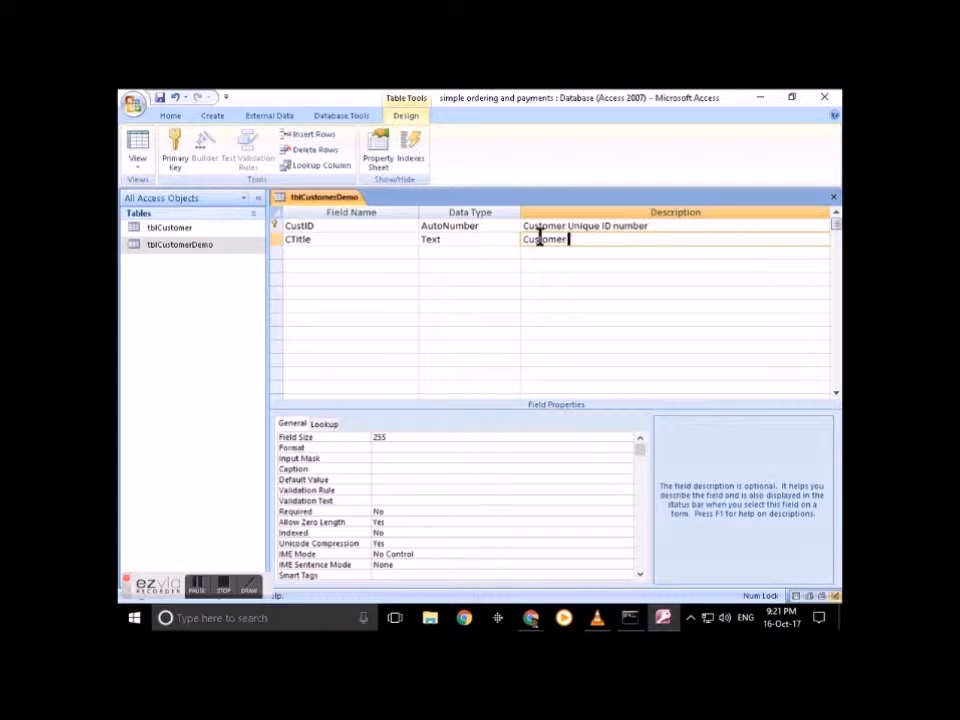
text(Title)
double_click(381, 437)
key(BackSpace)
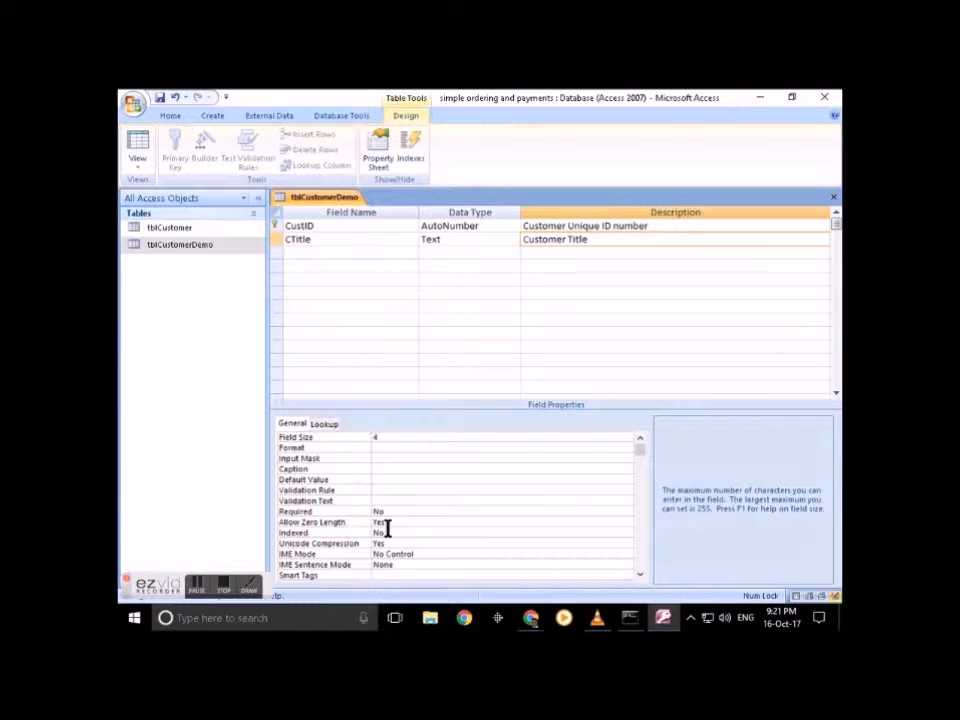
Step: Start the Lookup Wizard for CTitle, choosing to type in the list values manually
click(483, 241)
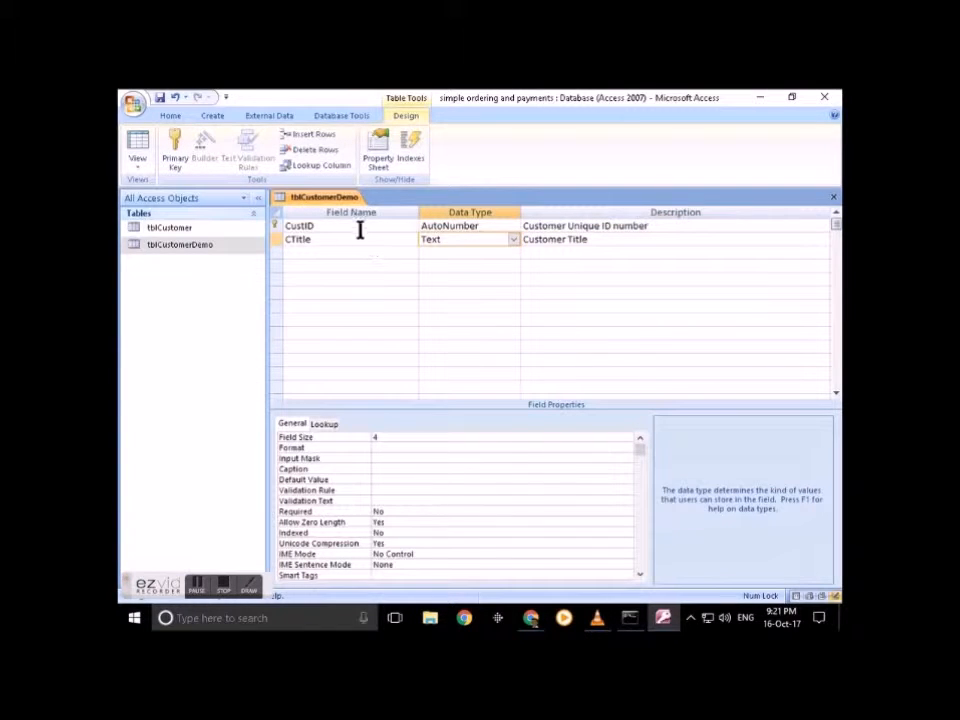
click(513, 241)
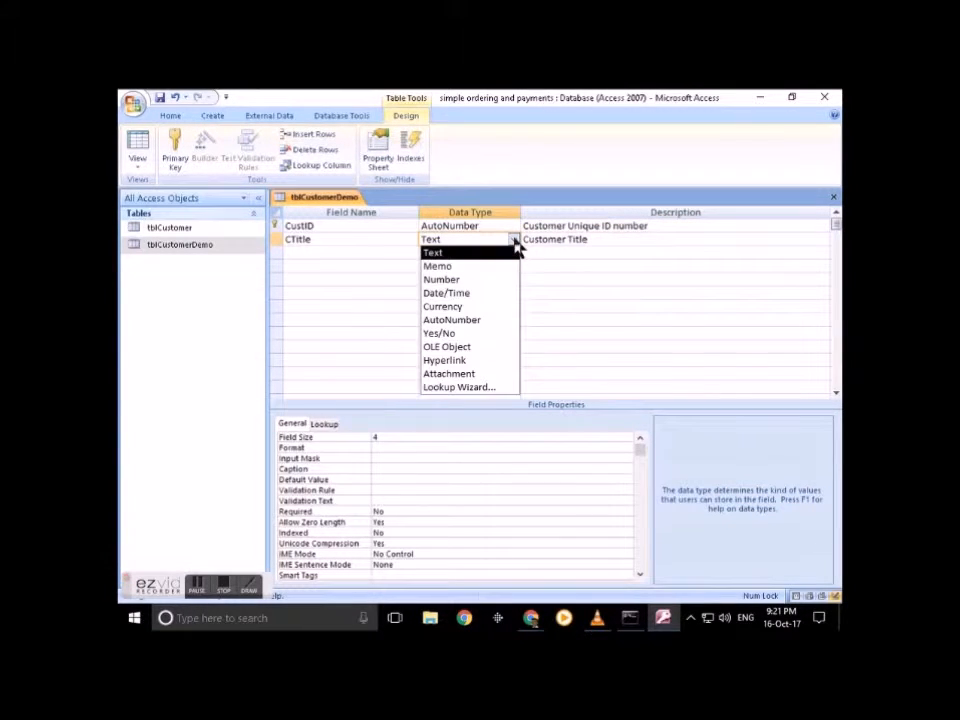
click(505, 389)
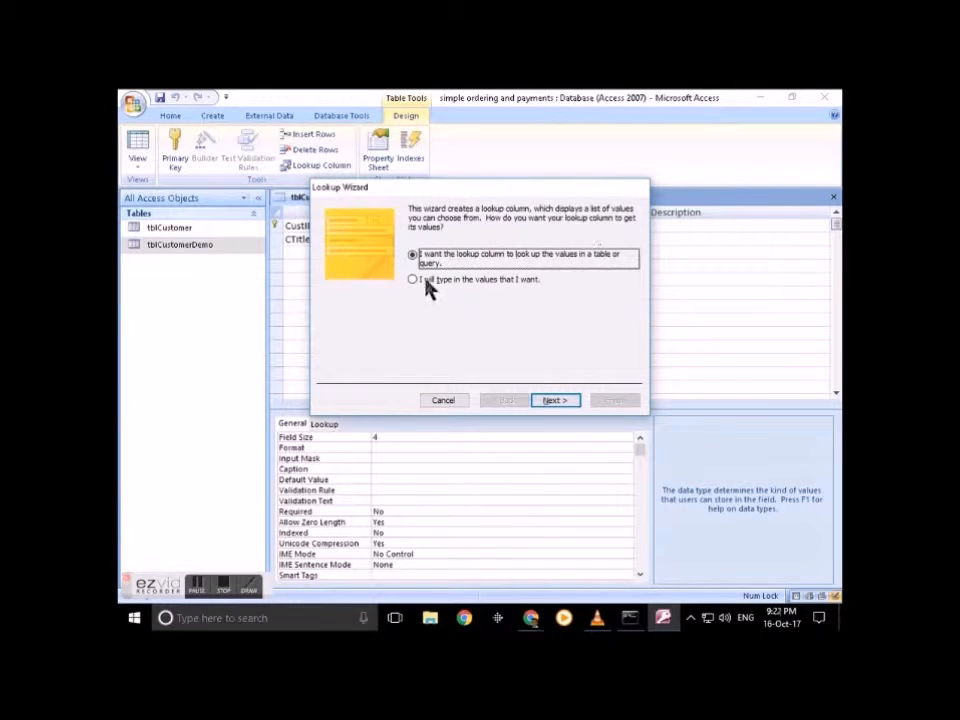
click(458, 281)
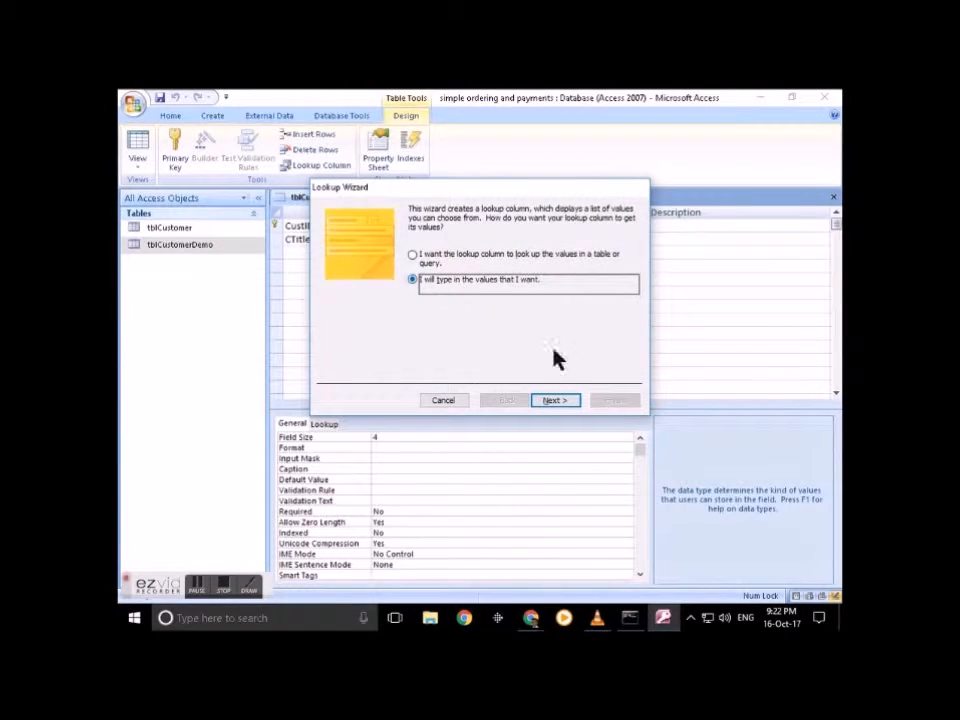
click(554, 401)
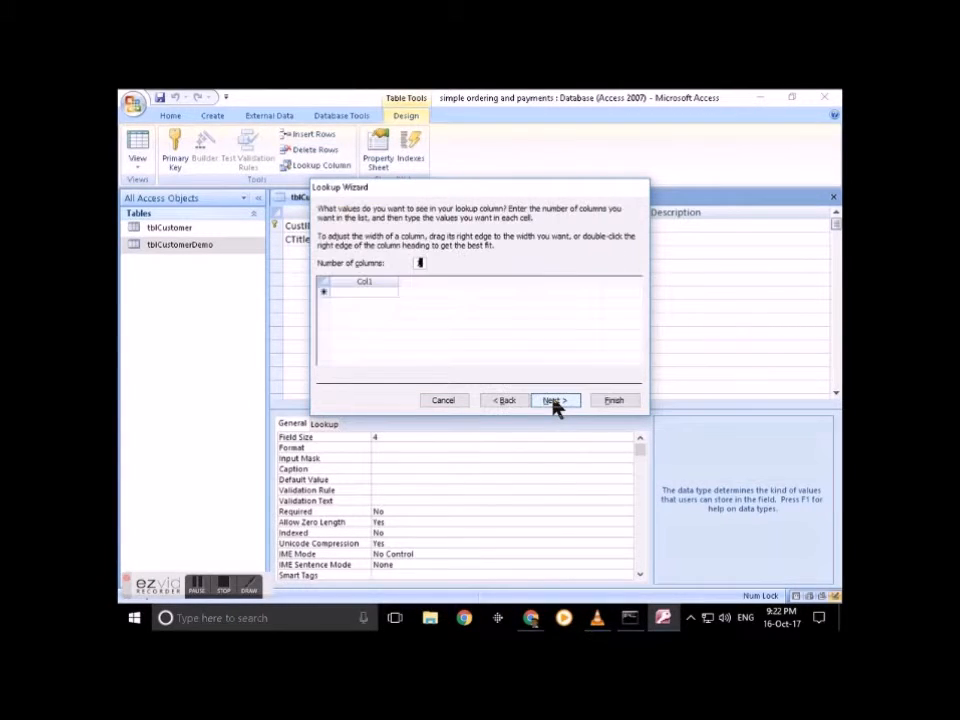
Step: Enter the titles Mr, Mrs, Miss and Dr, narrow the column, and finish the wizard
click(354, 294)
text(Mr)
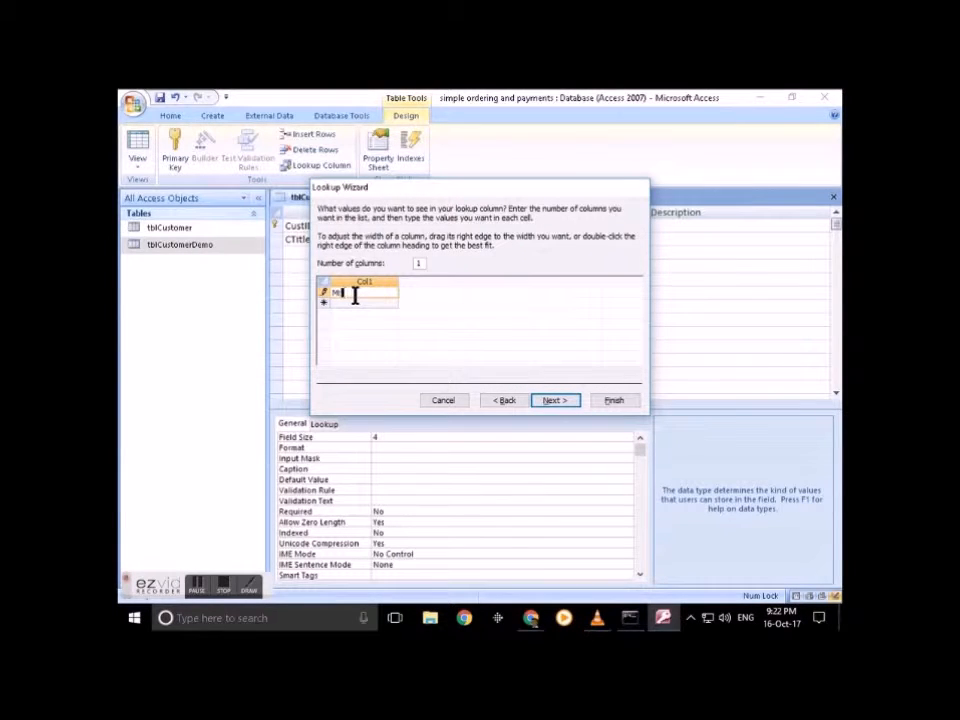
key(Return)
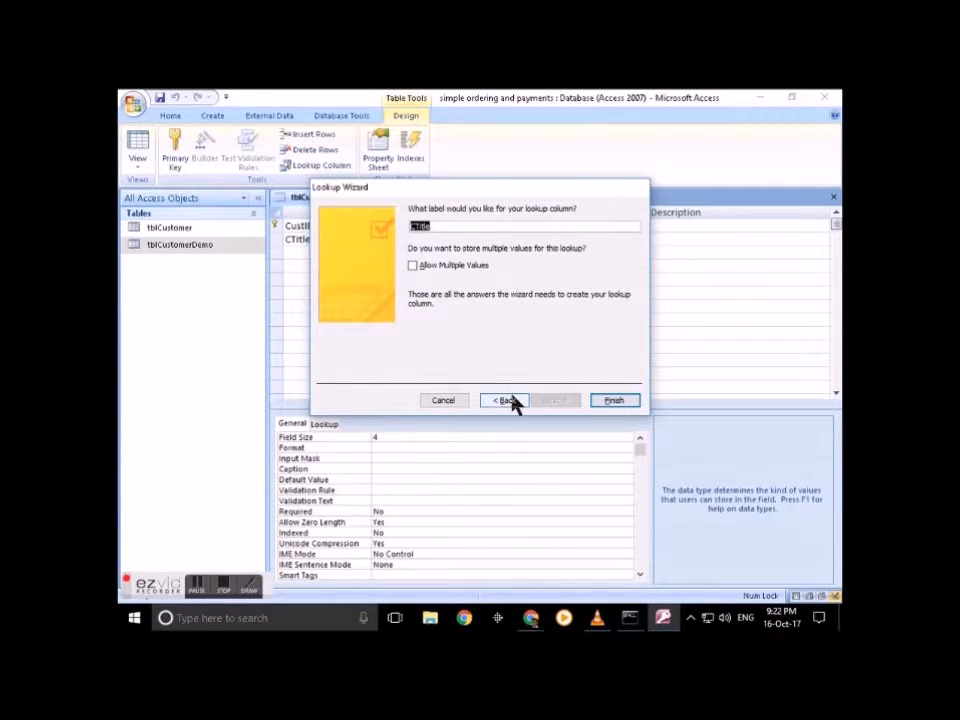
click(506, 399)
click(339, 302)
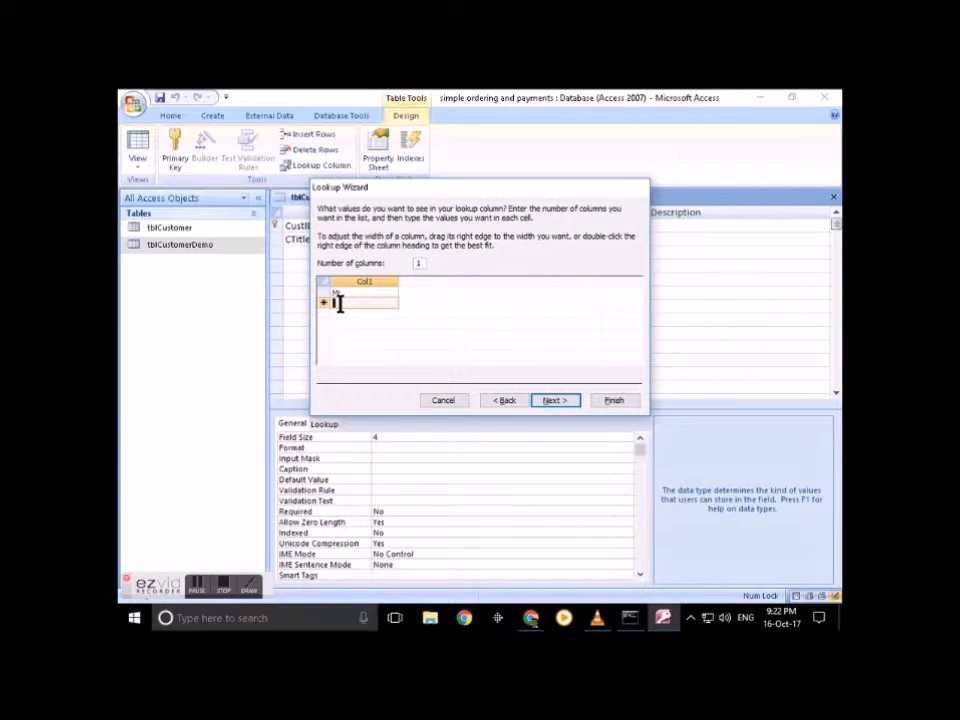
text(Mrsr)
key(Tab)
text(Miss)
click(365, 324)
text(Dr)
drag(397, 281, 349, 281)
click(557, 401)
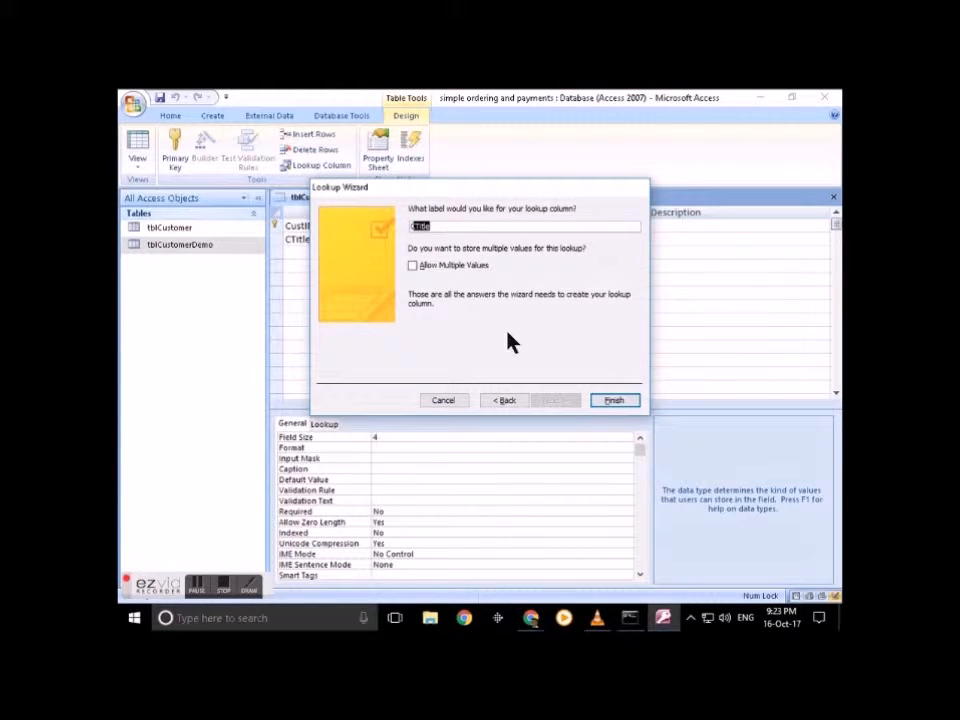
click(617, 403)
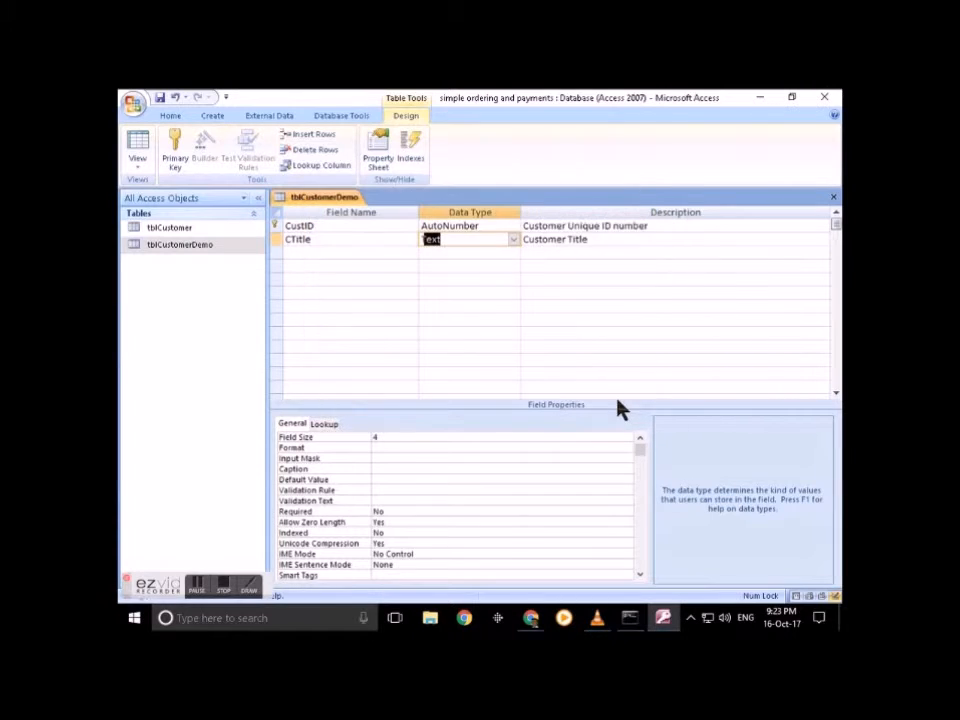
Step: Add a CForename Text field with field size 30, described 'Customer Forename'
click(315, 252)
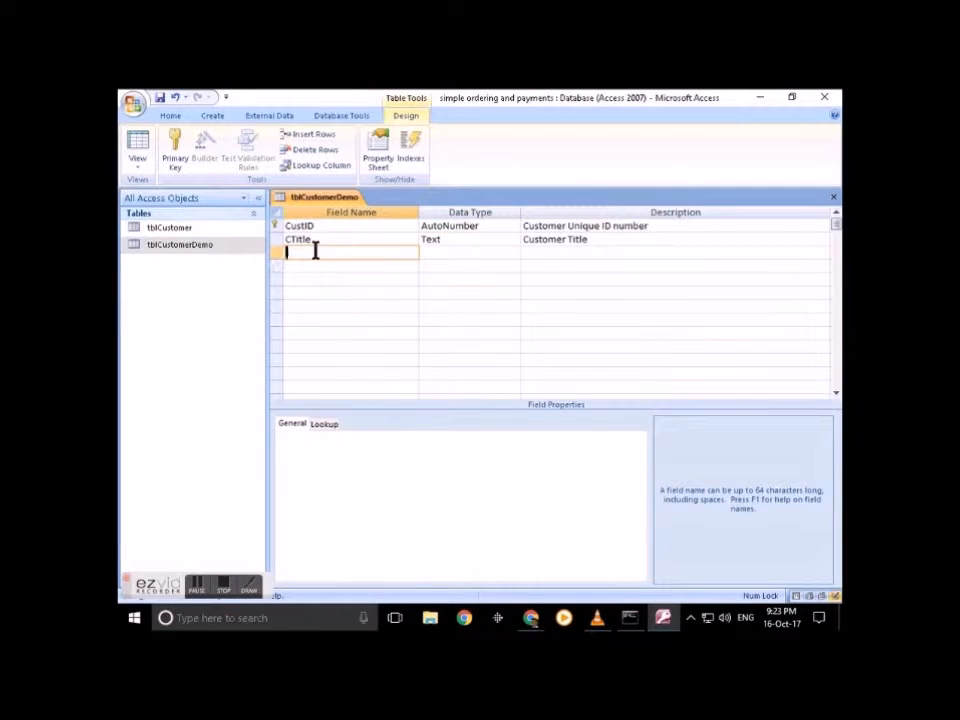
text(CForename)
key(Tab)
double_click(388, 436)
text(30)
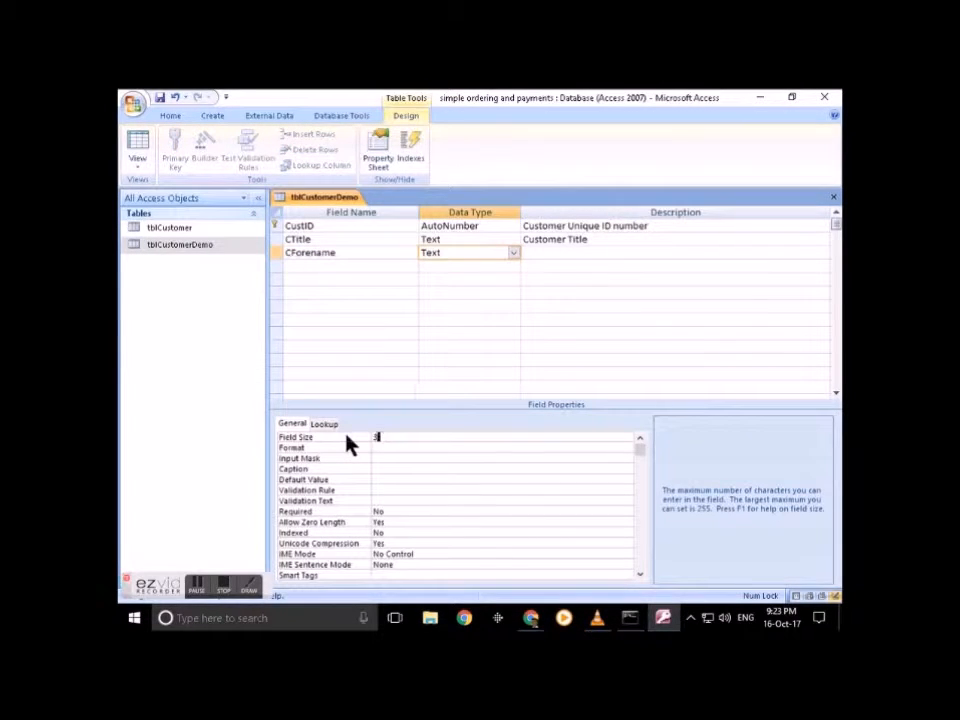
click(538, 253)
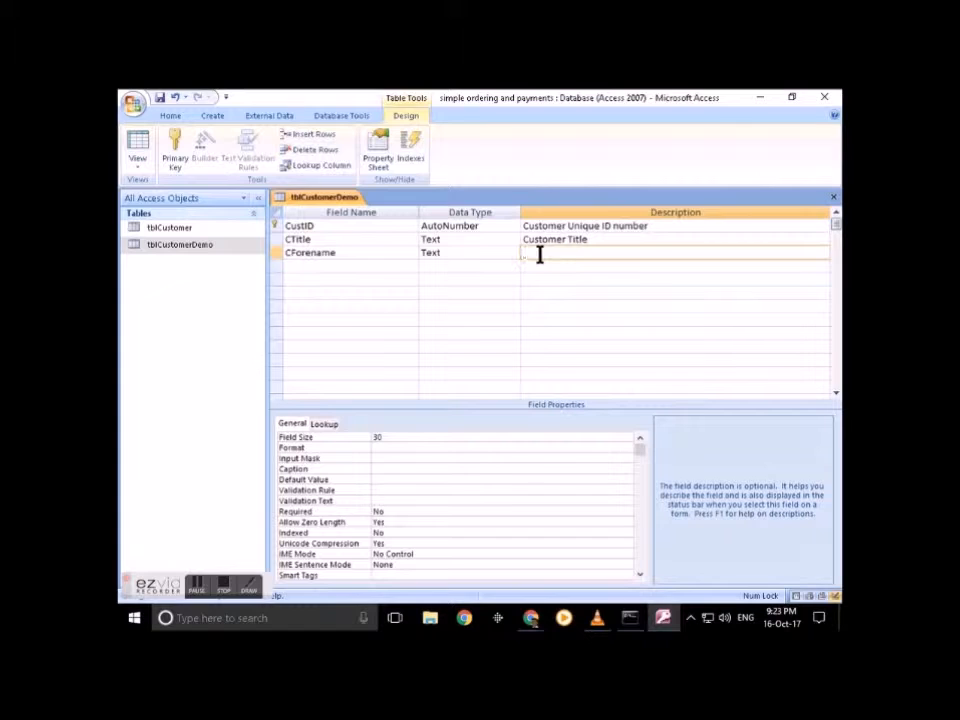
text(Customer Forename)
Step: Copy the CForename row and paste it into the empty row below
click(277, 253)
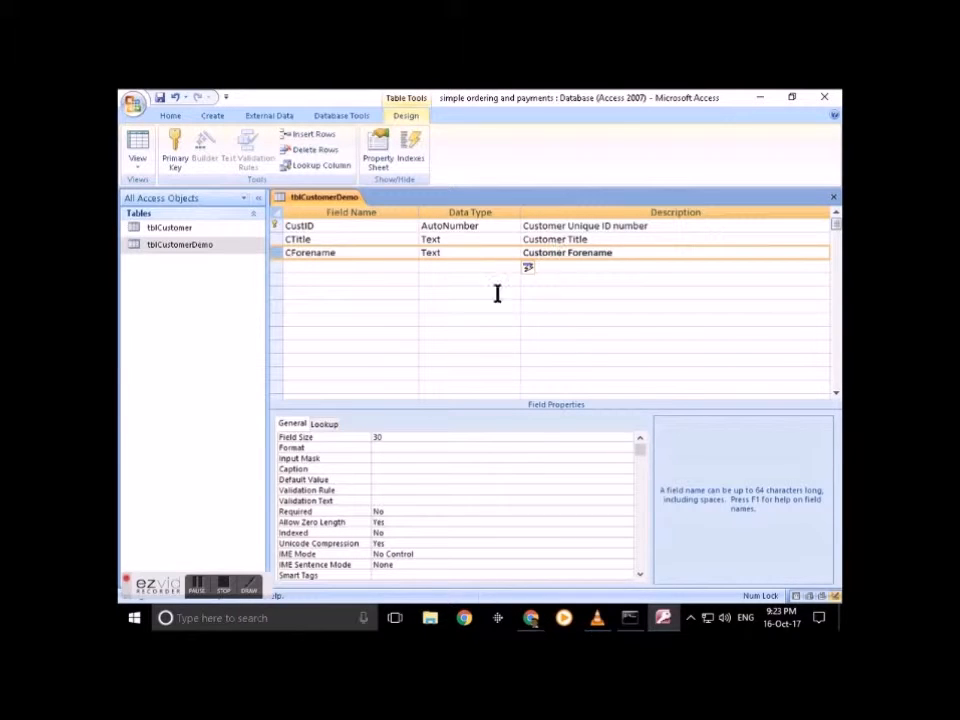
click(289, 256)
click(277, 257)
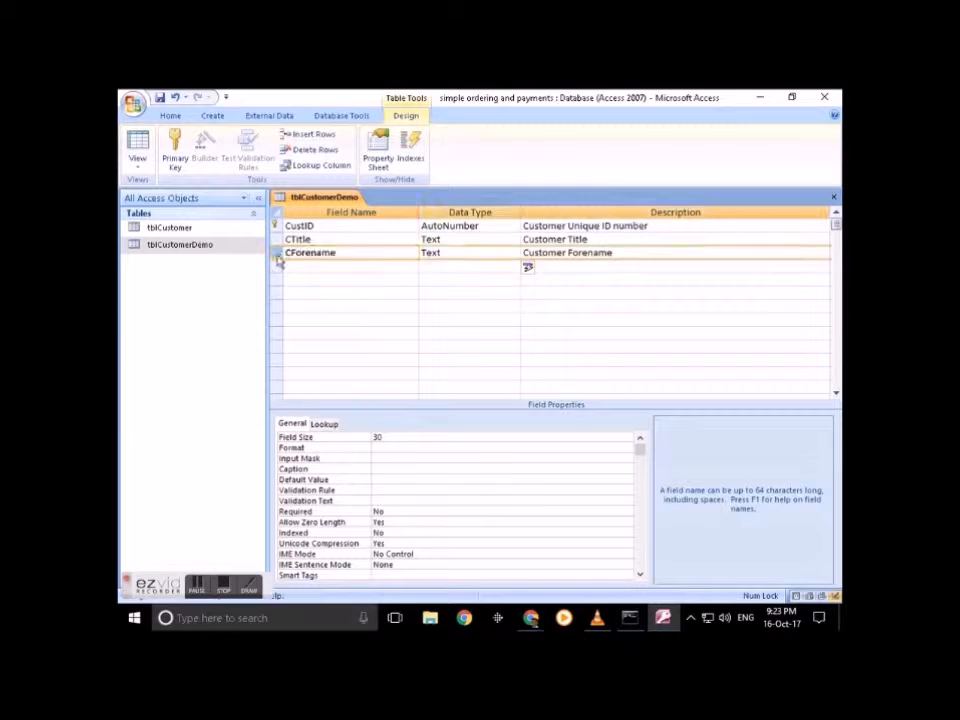
right_click(281, 258)
click(300, 292)
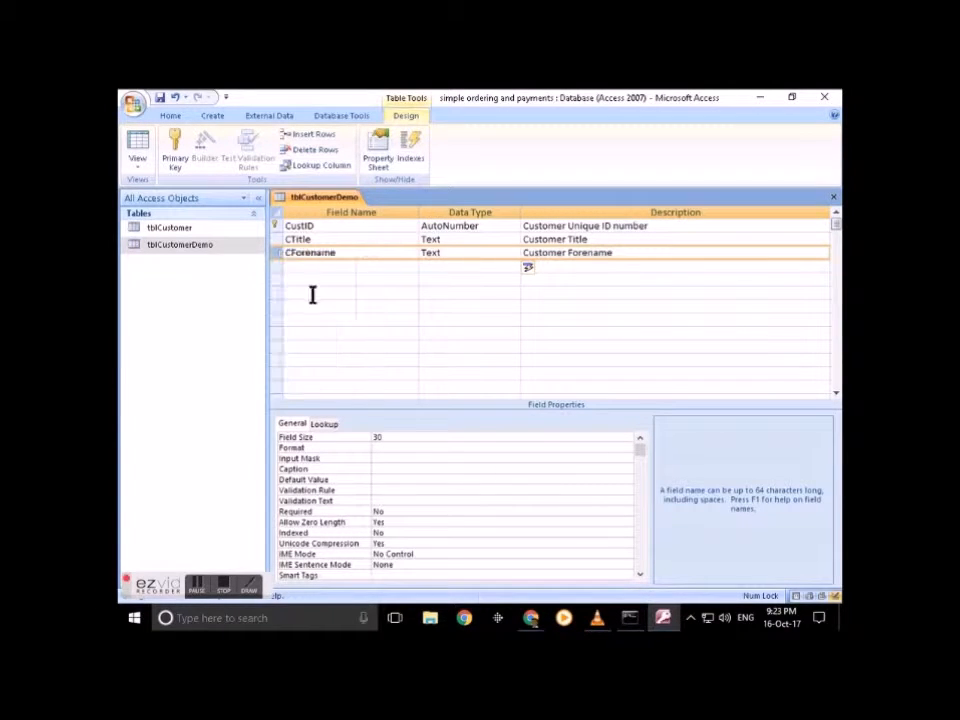
click(277, 268)
right_click(277, 269)
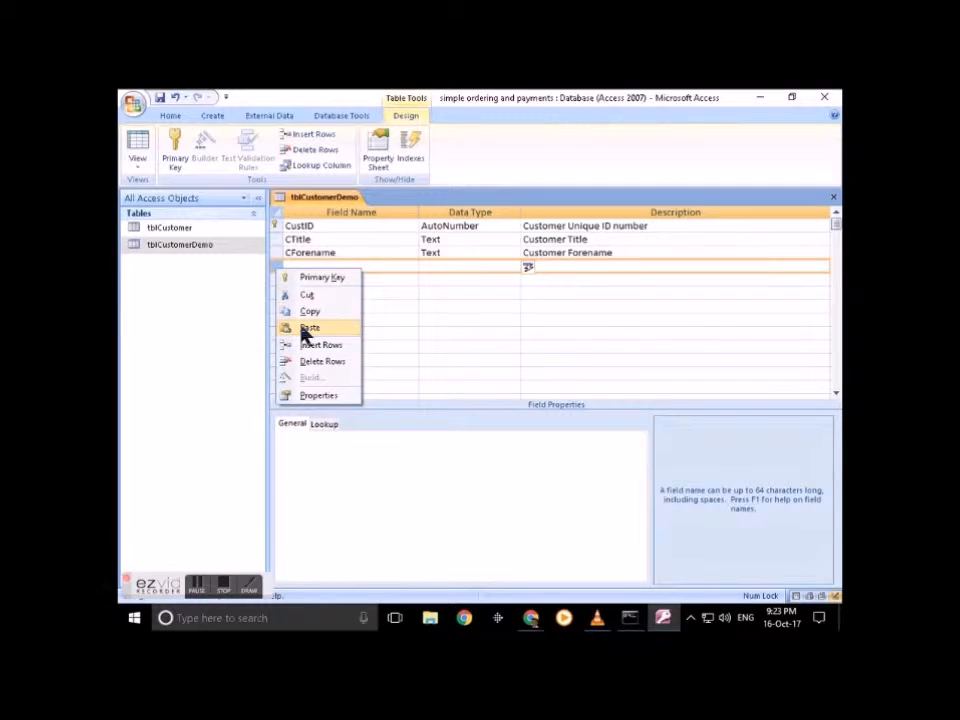
click(302, 328)
Step: Paste another CForename copy and rename the fourth row to CSurname
click(275, 281)
right_click(277, 282)
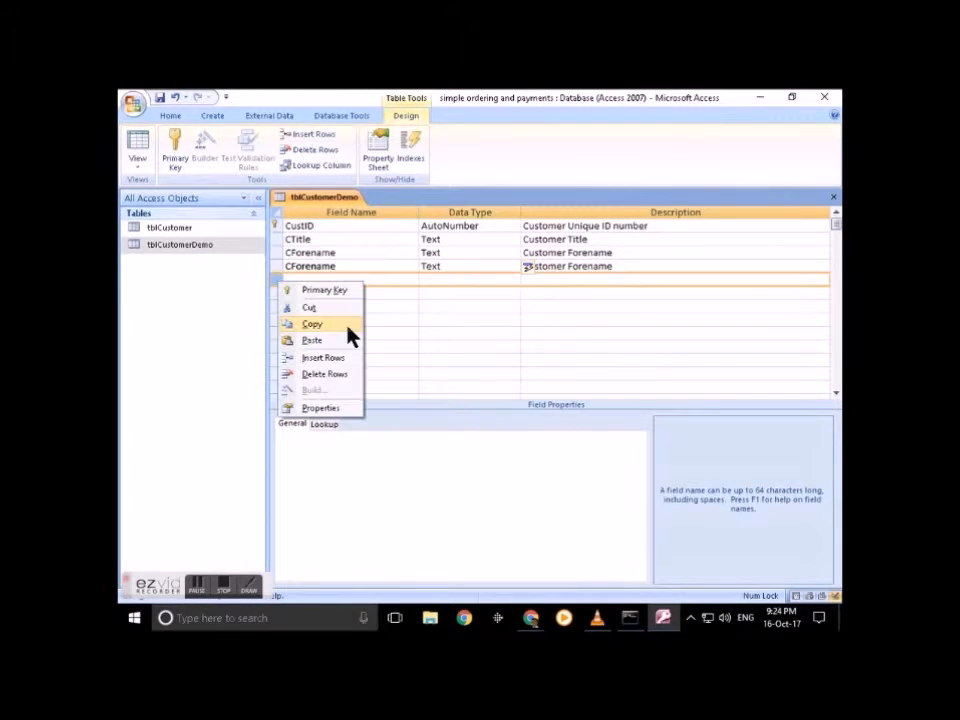
click(336, 342)
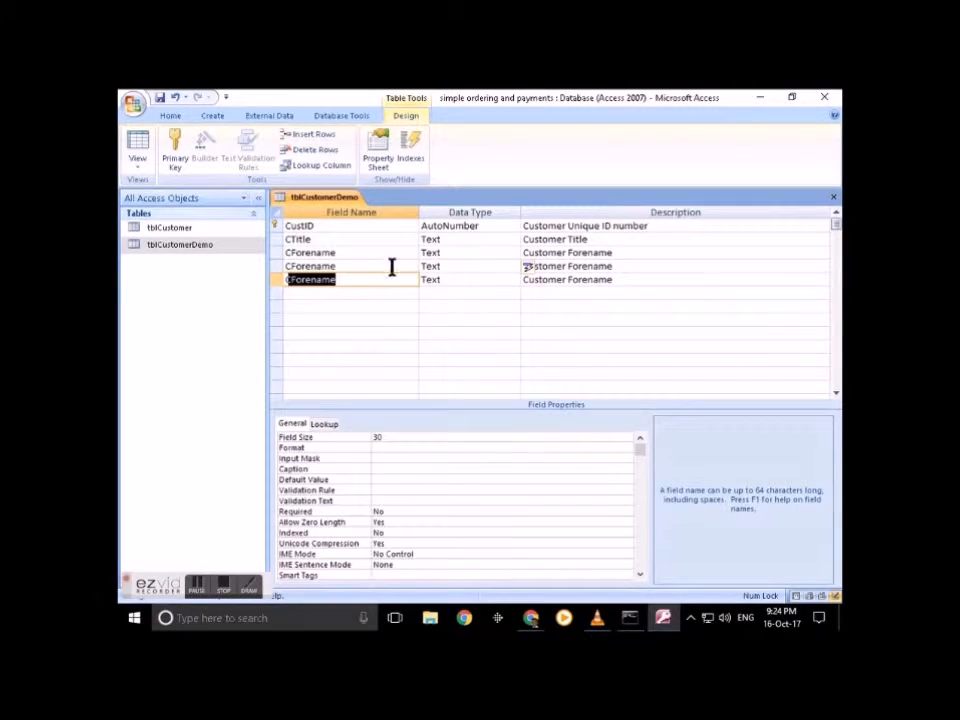
click(342, 266)
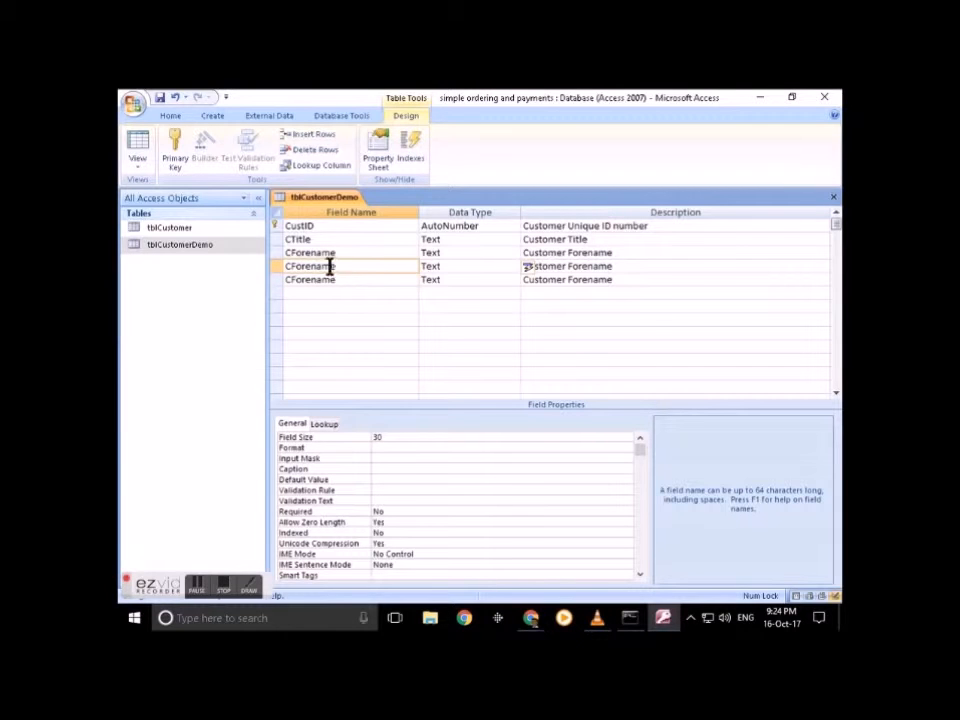
drag(290, 266, 403, 271)
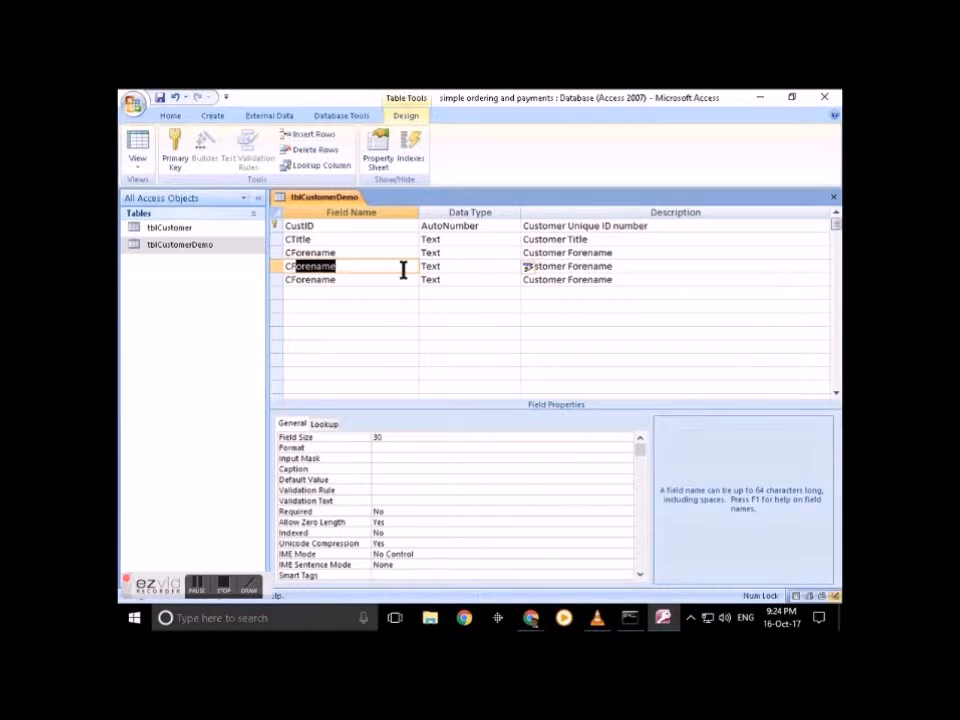
key(BackSpace)
text(Surname)
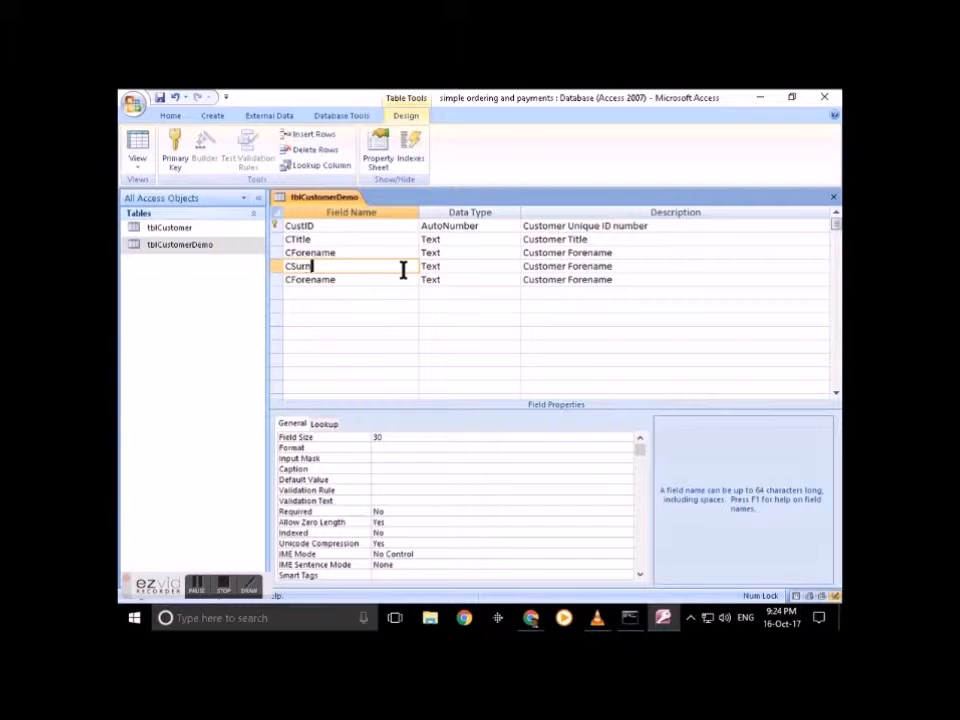
Step: Change CSurname's description to 'Customer Surname' and set its caption to Surname
key(shift+Left)
key(shift+Left)
key(shift+Left)
key(shift+Left)
key(shift+Left)
key(shift+Left)
key(shift+Left)
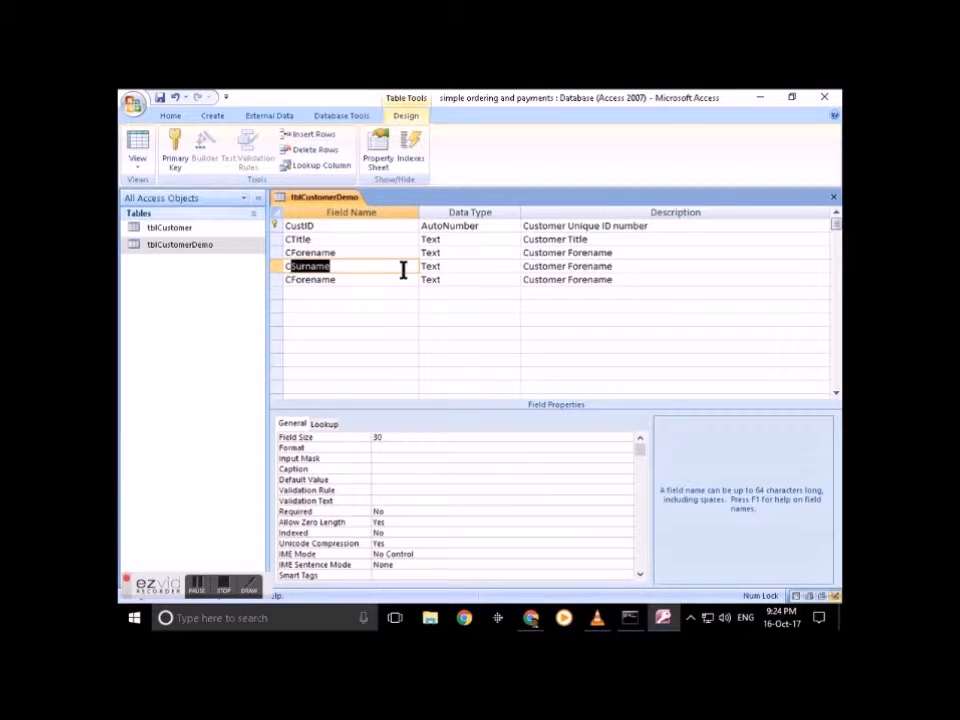
double_click(578, 266)
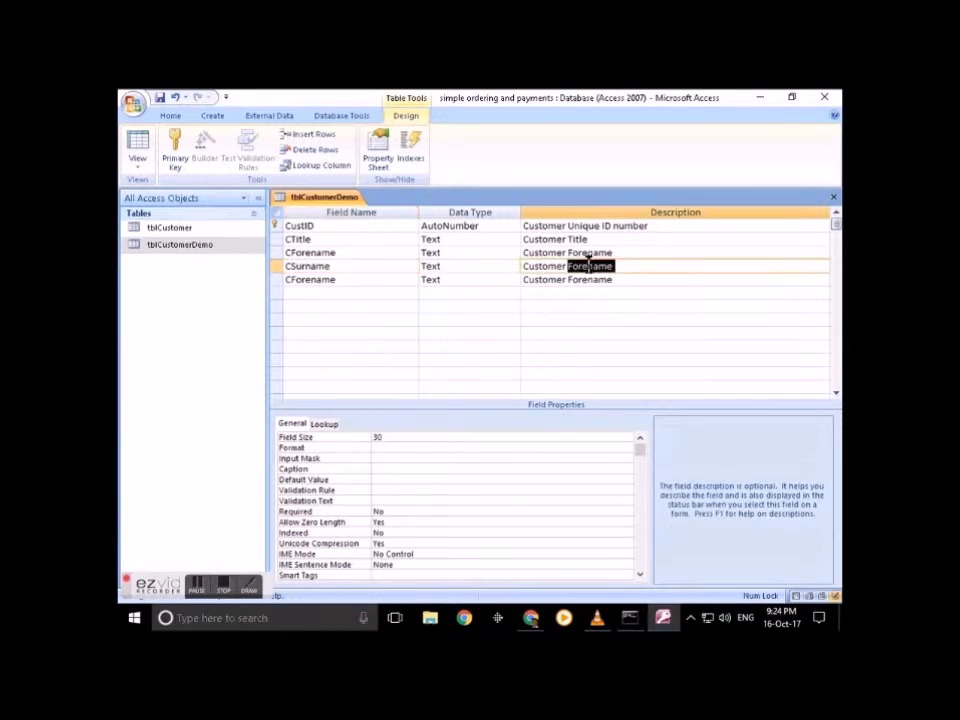
key(ctrl+v)
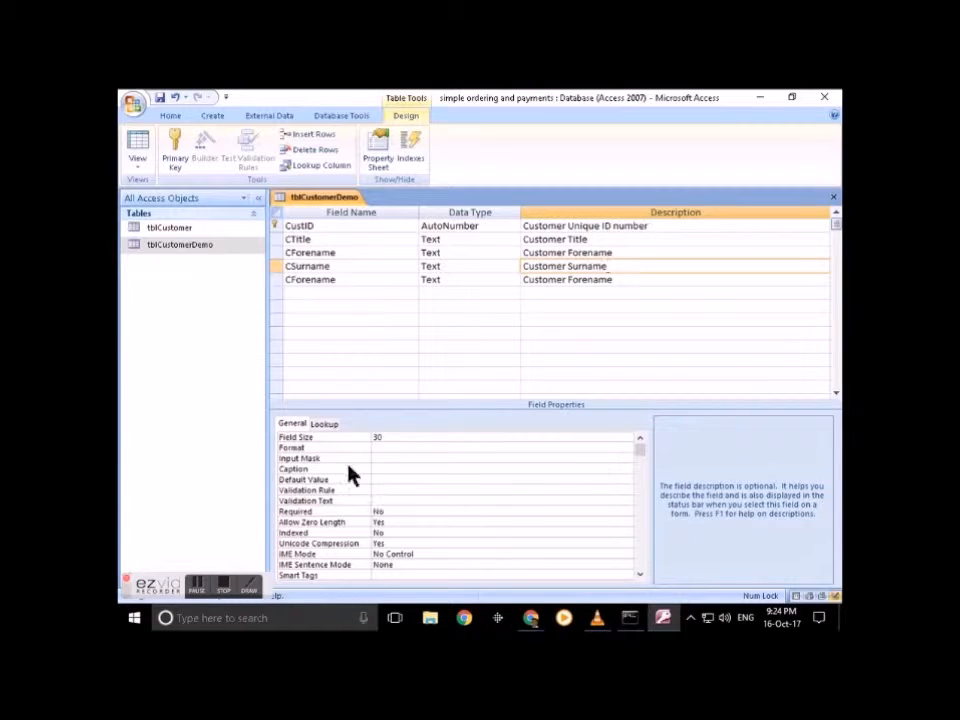
click(394, 470)
key(ctrl+v)
click(347, 253)
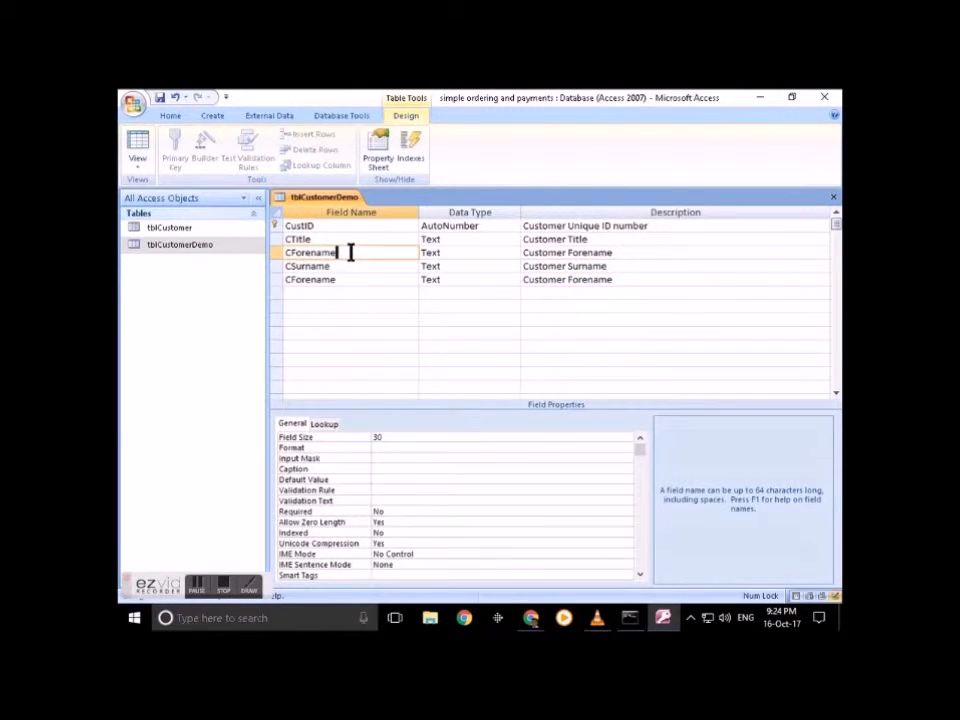
Step: Caption CForename as Forename and rename row five to CAddr1, described 'Customer Address Line 1'
click(383, 466)
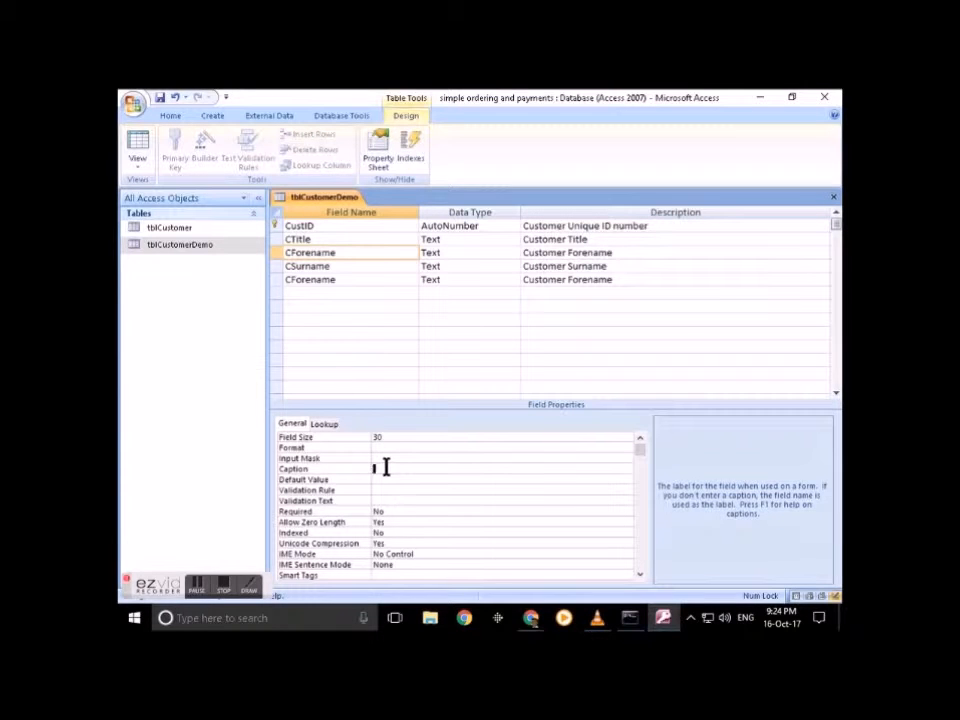
click(343, 281)
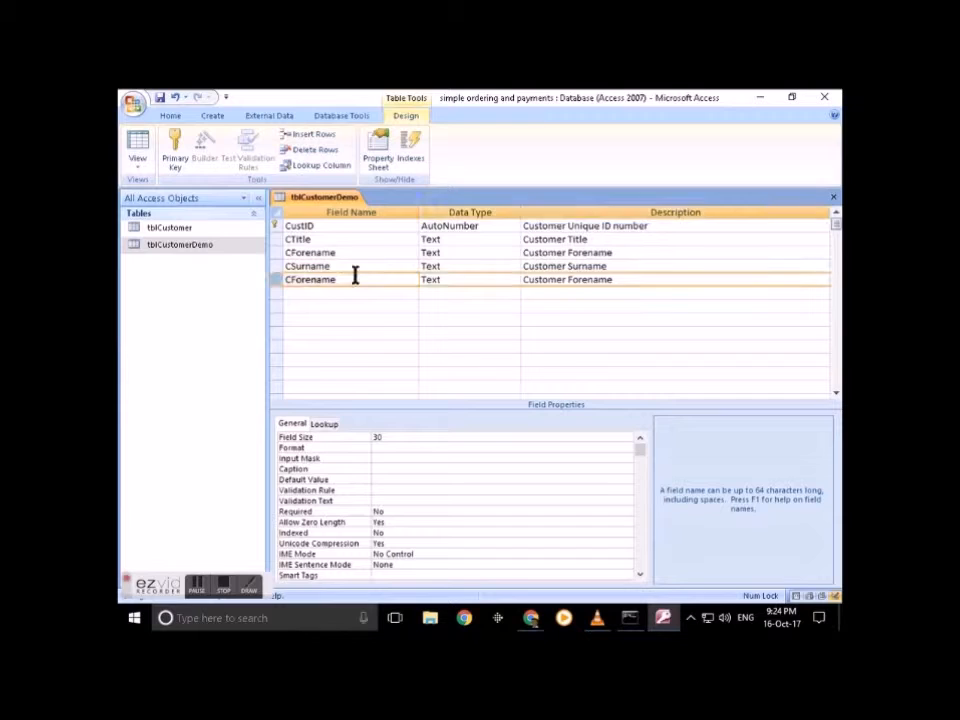
key(BackSpace)
key(BackSpace)
key(BackSpace)
key(BackSpace)
key(BackSpace)
key(BackSpace)
key(BackSpace)
key(BackSpace)
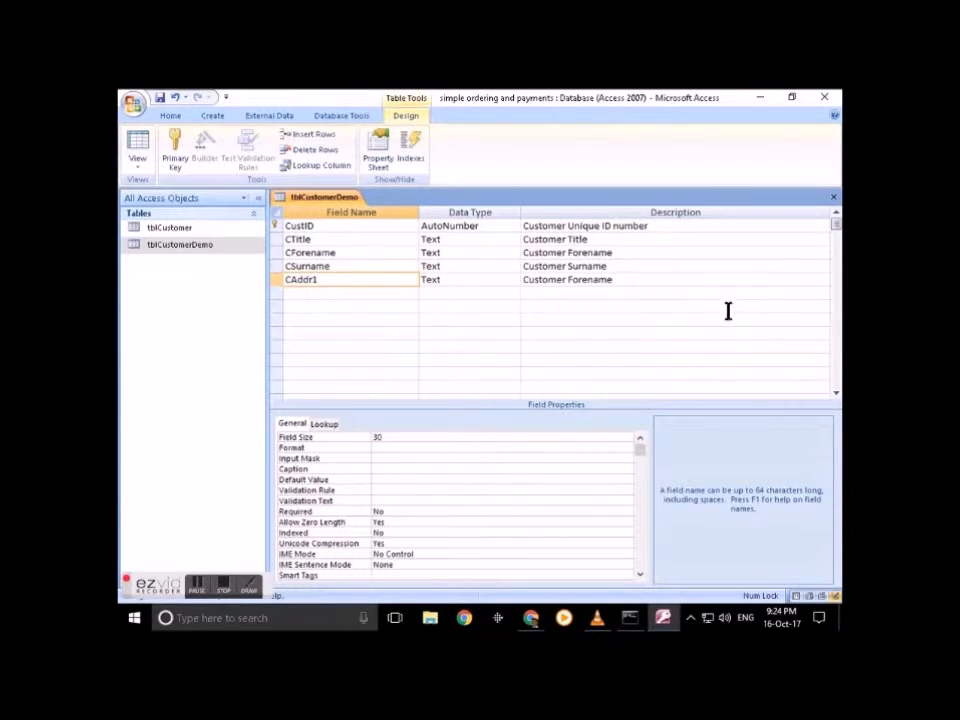
double_click(578, 279)
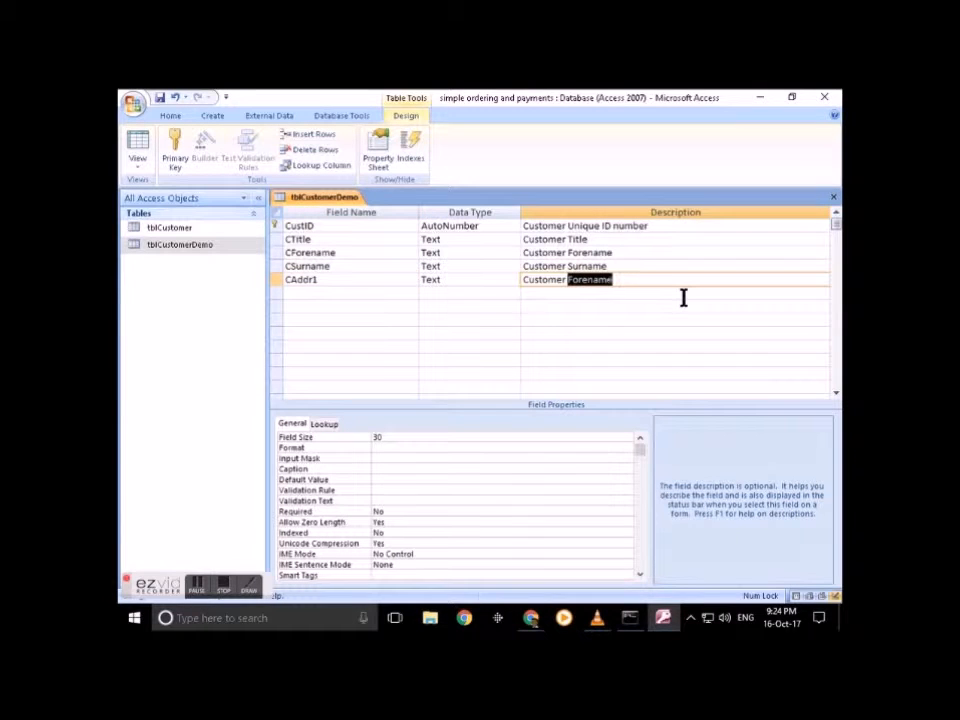
text(Address Line)
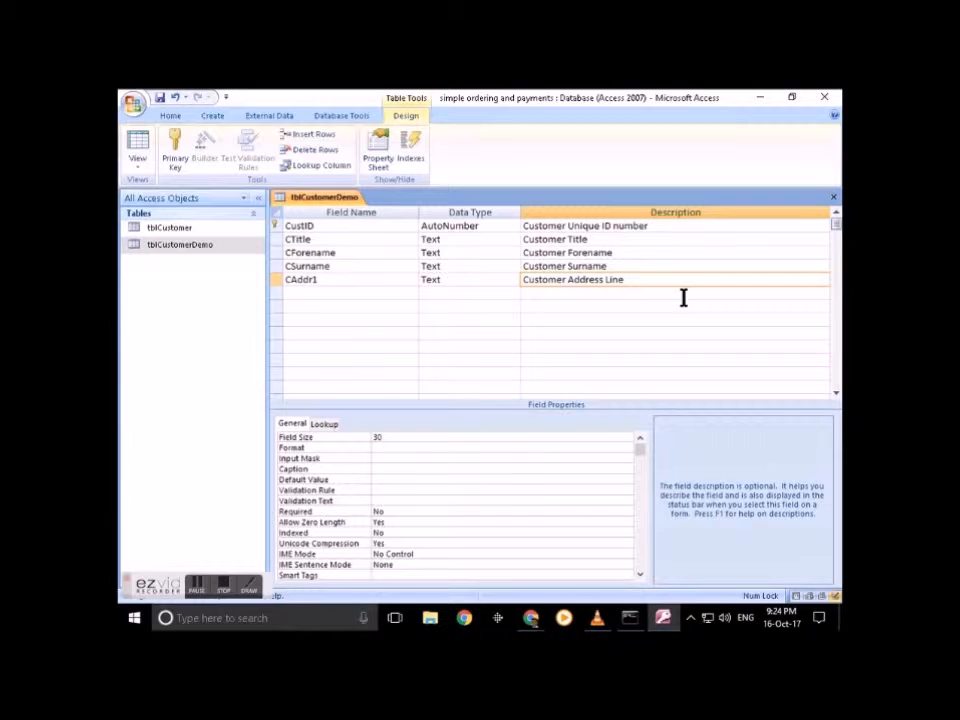
click(331, 288)
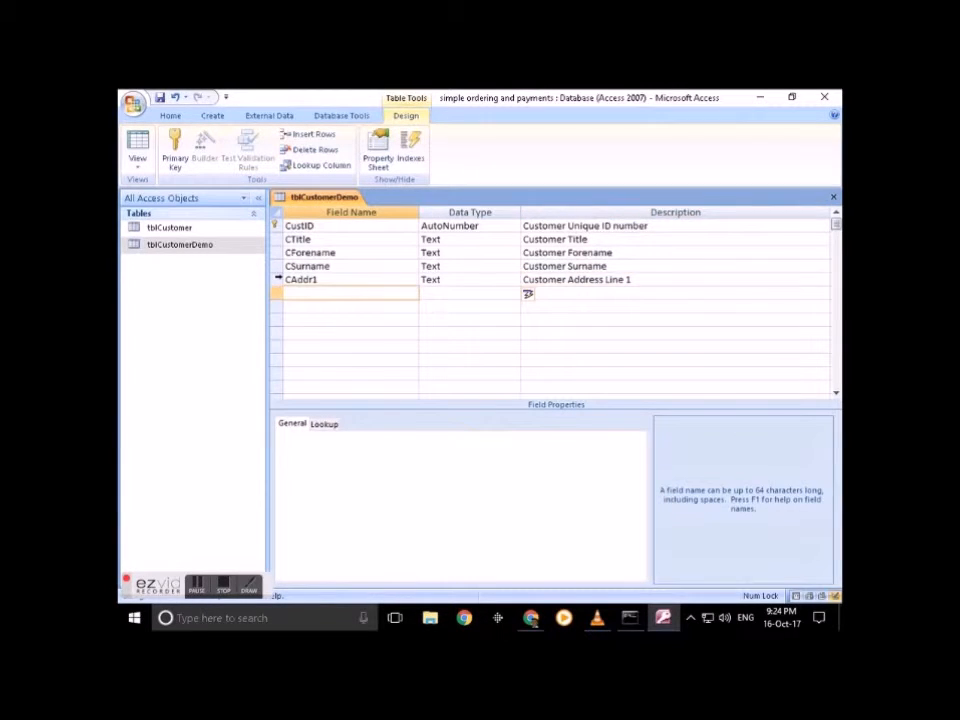
click(278, 280)
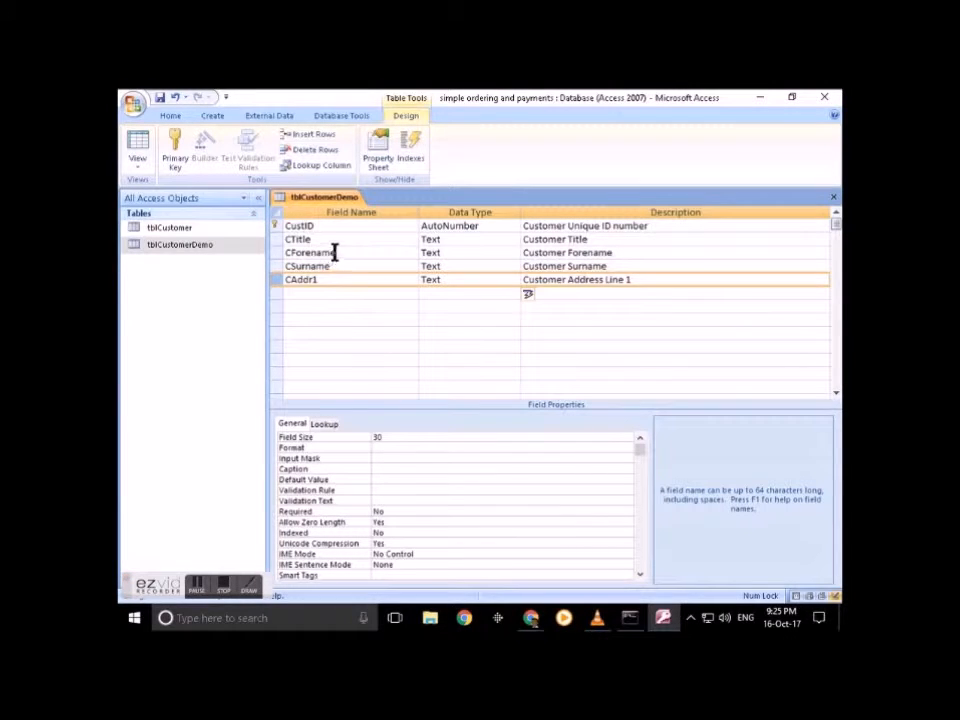
Step: Set CForename's Required property to Yes and leave CTitle's Required at No
shift+click(277, 240)
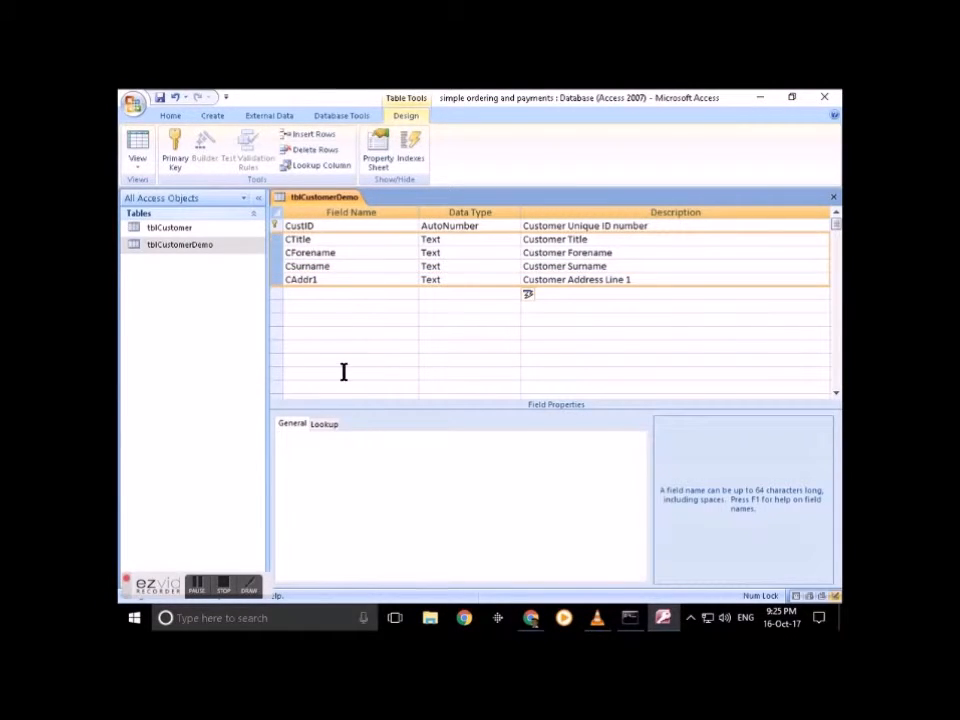
click(322, 252)
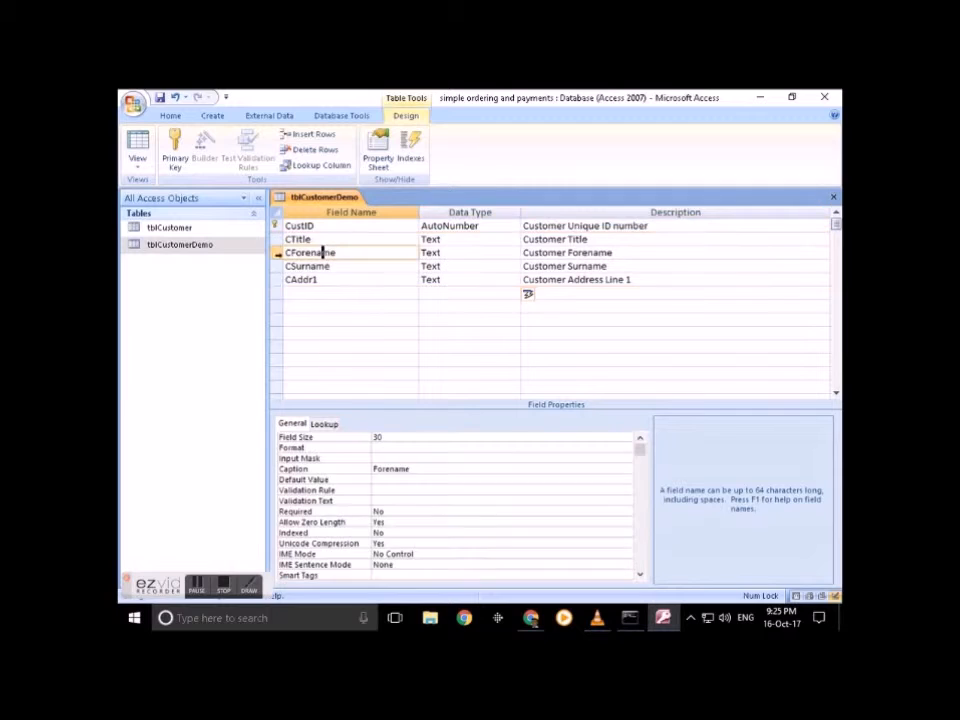
click(403, 512)
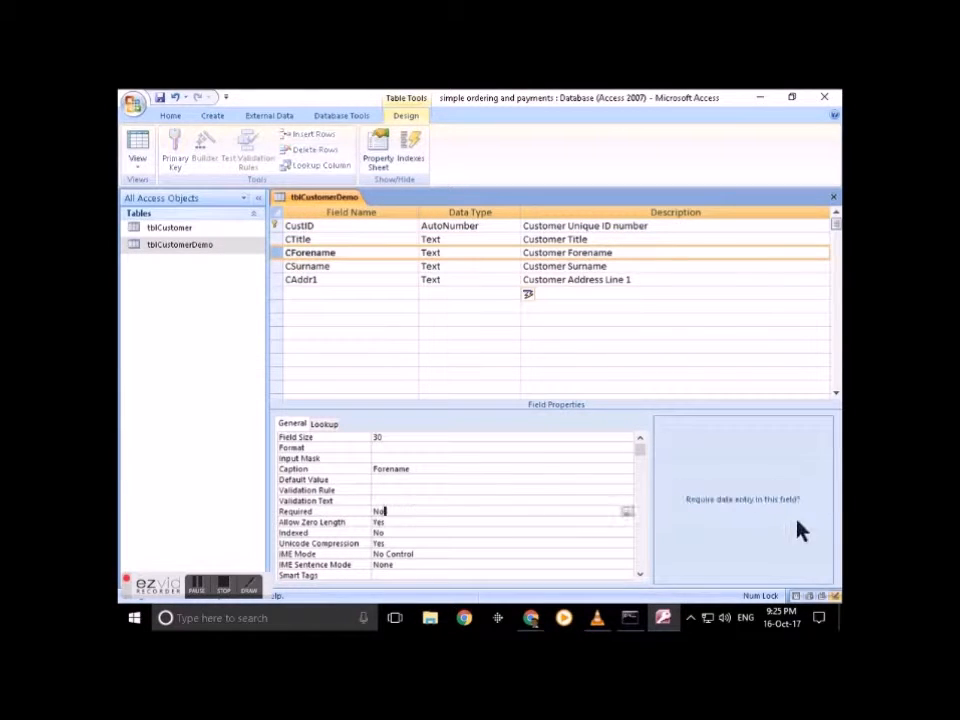
click(627, 512)
click(553, 522)
click(358, 240)
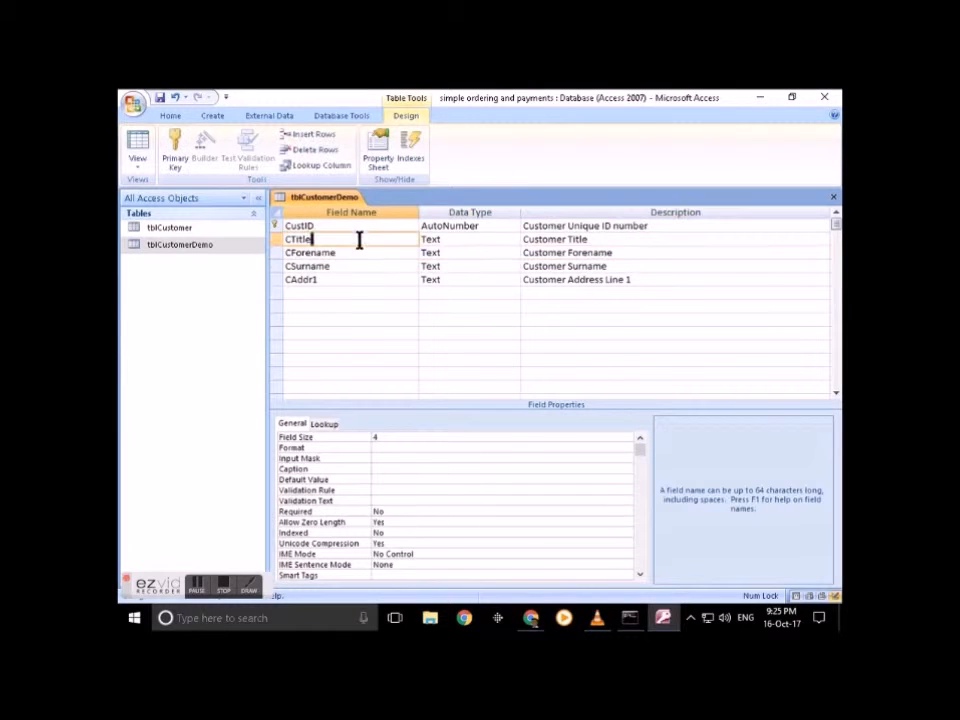
click(391, 510)
click(627, 512)
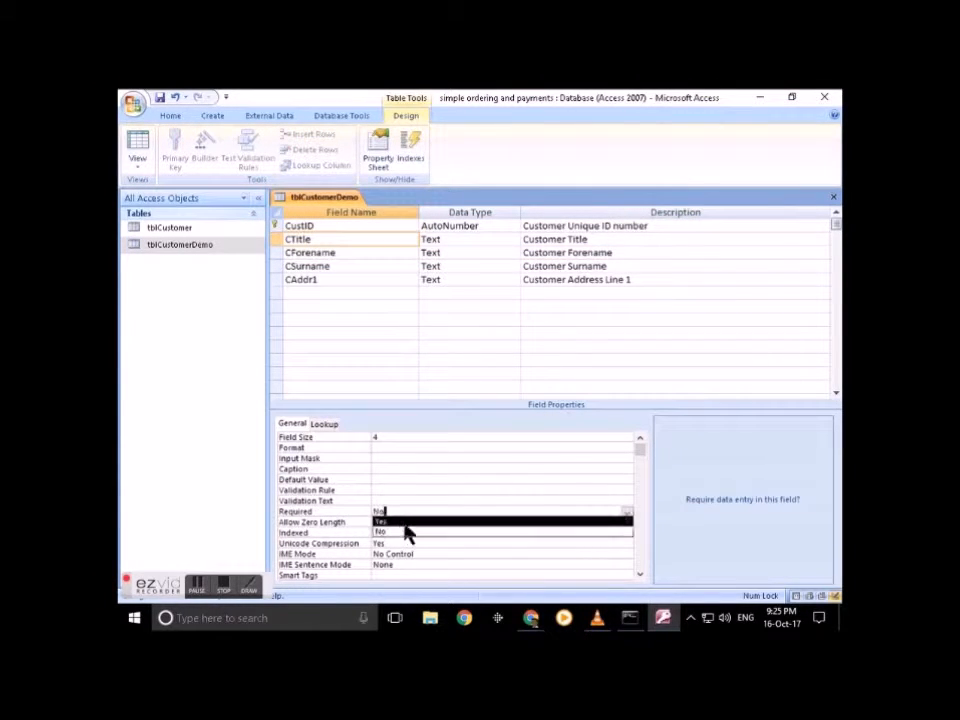
click(405, 533)
Step: Set CAddr1's Required property to Yes
click(326, 279)
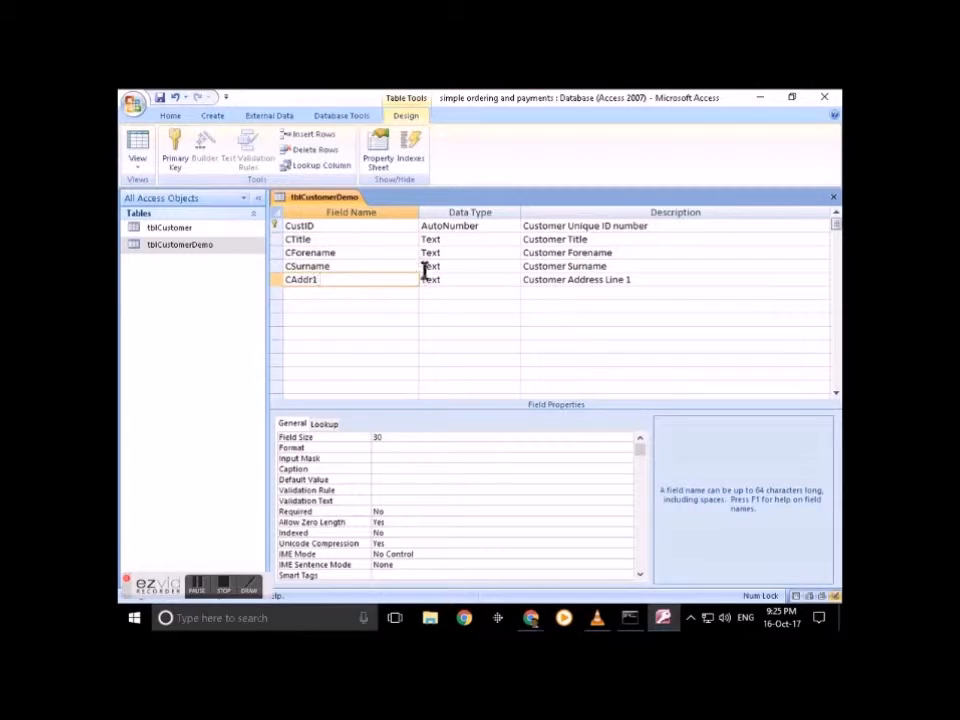
click(392, 511)
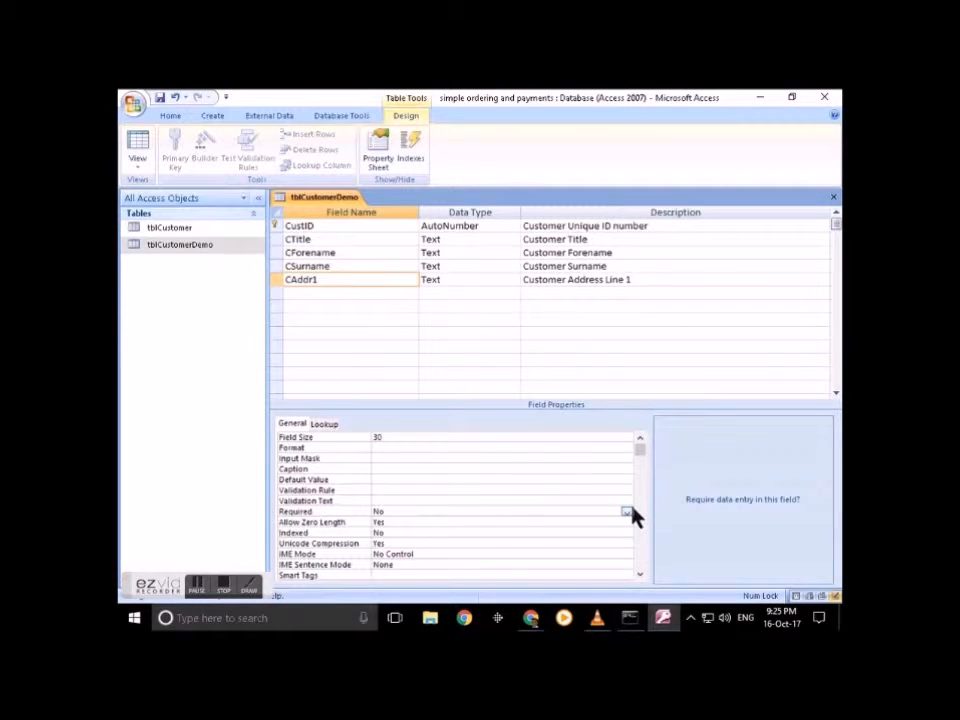
click(627, 512)
click(546, 522)
click(330, 266)
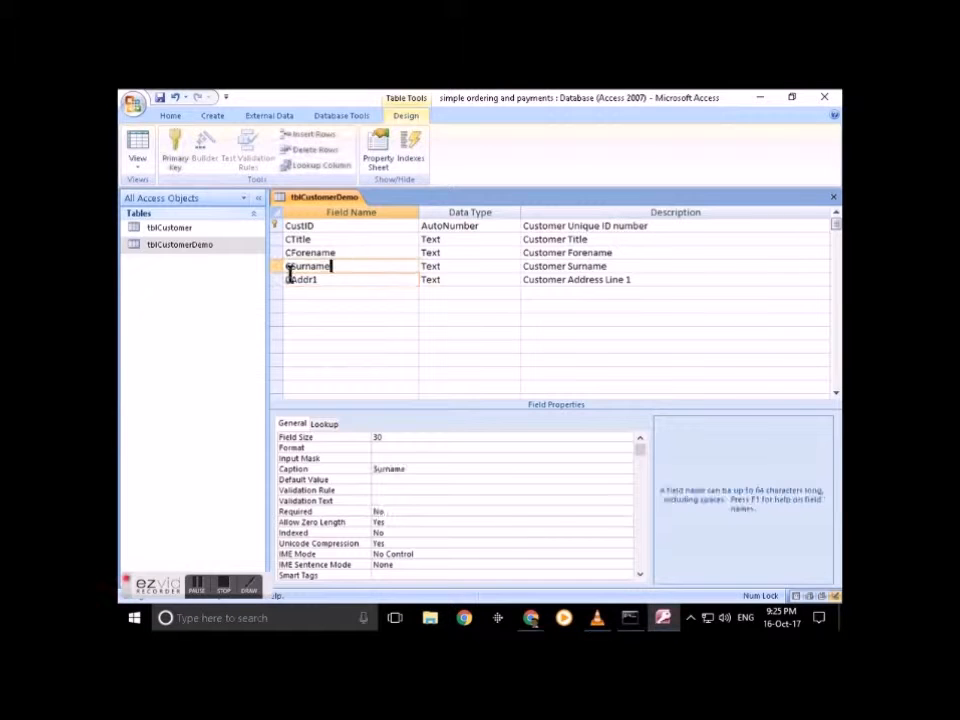
click(279, 281)
click(280, 294)
Step: Paste two copies of the CAddr1 field into the rows below it
drag(277, 294, 275, 325)
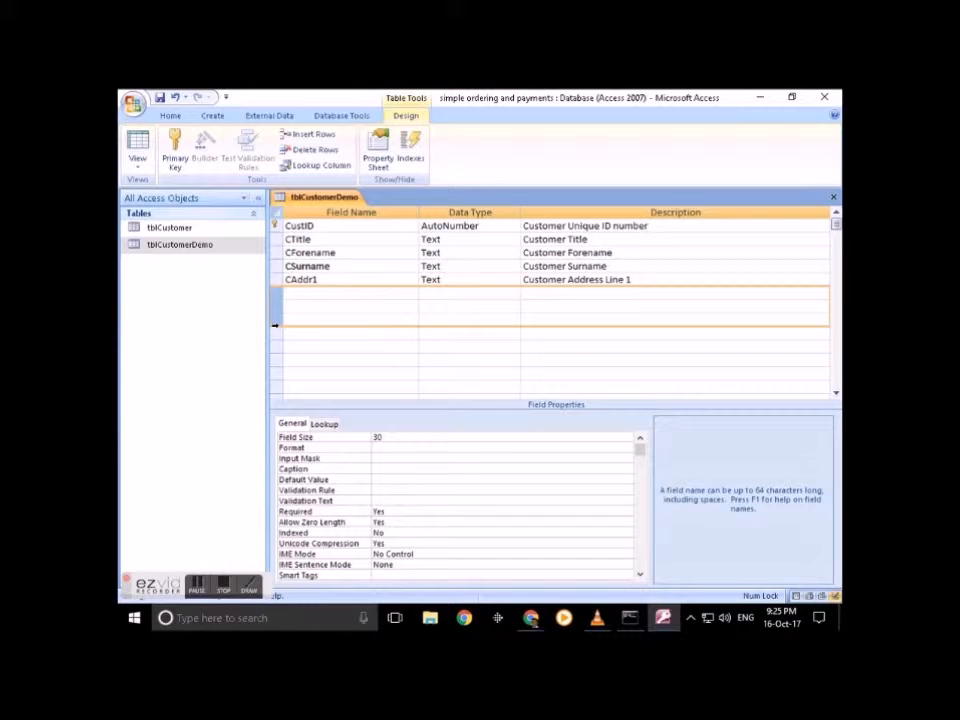
key(ctrl+v)
click(279, 306)
key(ctrl+v)
Step: Rename the copies CAddr2 and CAddr3, described 'Customer Address Line 2' and 'Line 3'
click(321, 292)
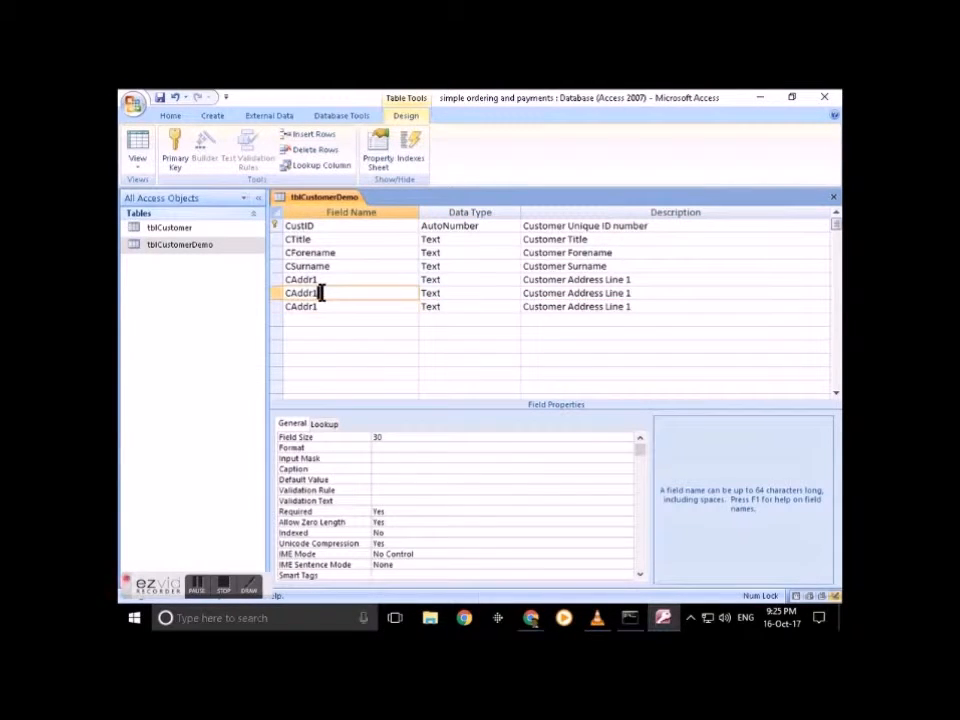
click(318, 306)
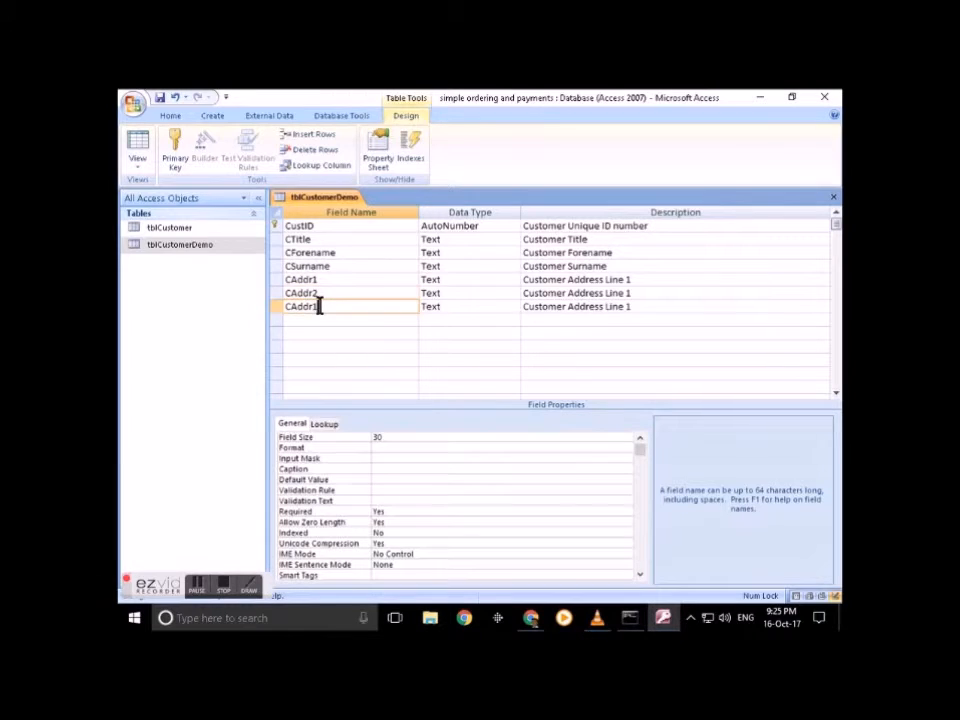
key(BackSpace)
text(3)
click(636, 292)
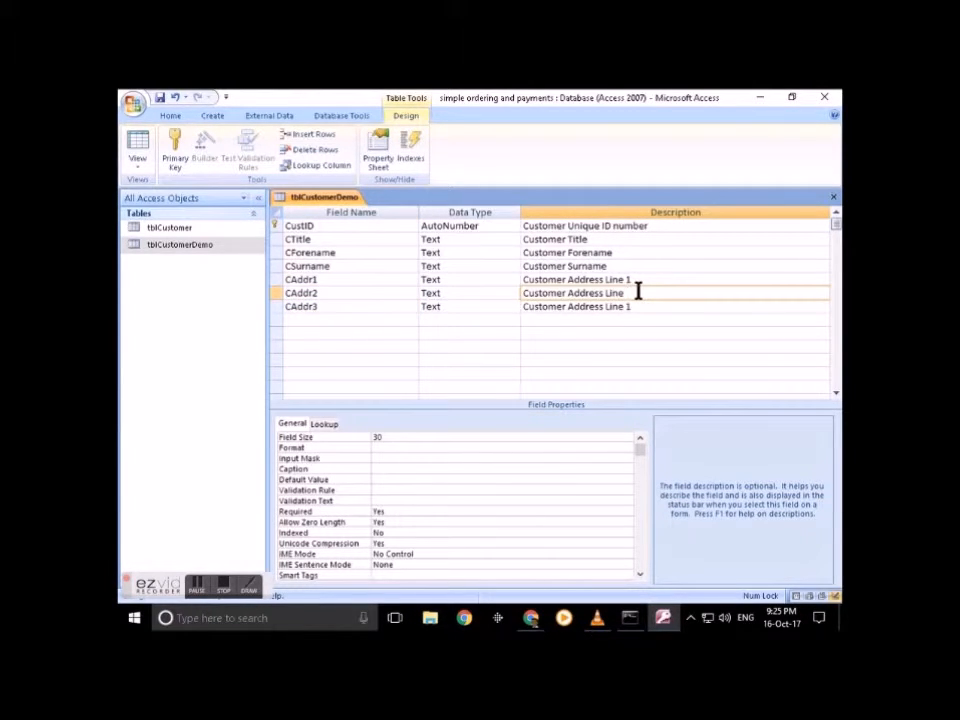
text(2)
click(652, 311)
key(BackSpace)
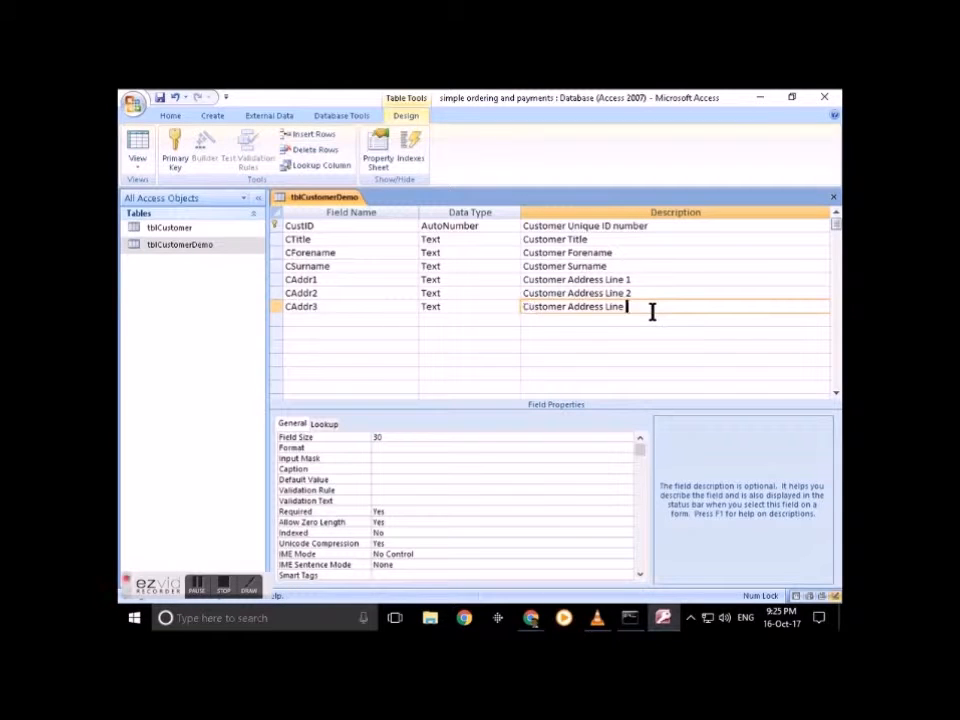
text(3)
click(336, 280)
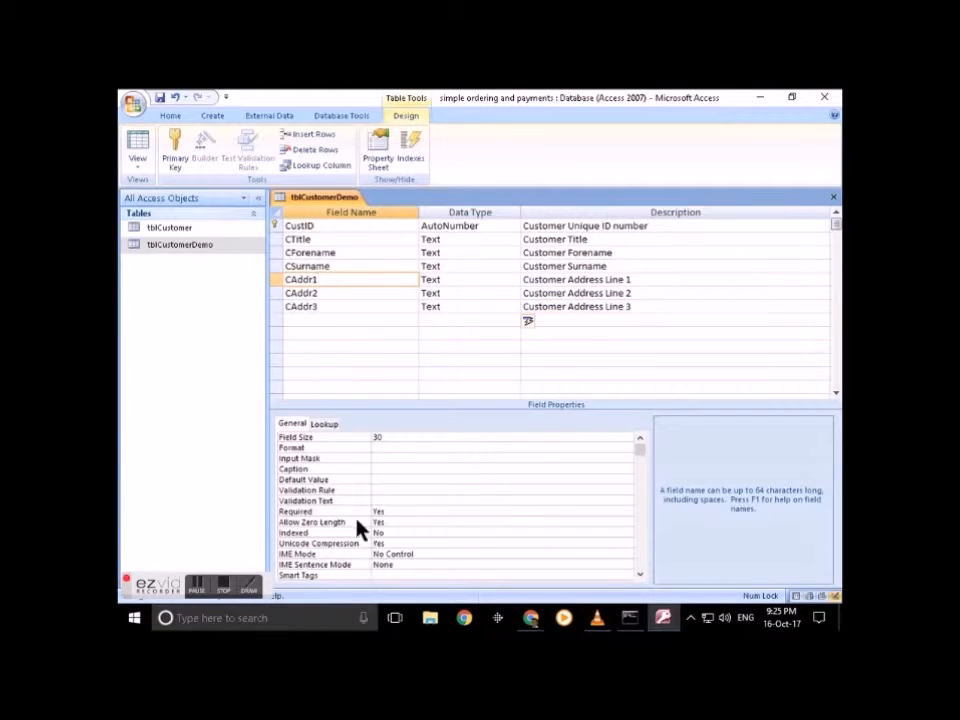
Step: Give the CAddr1 field the caption 'Line 1'
click(389, 468)
text(Li)
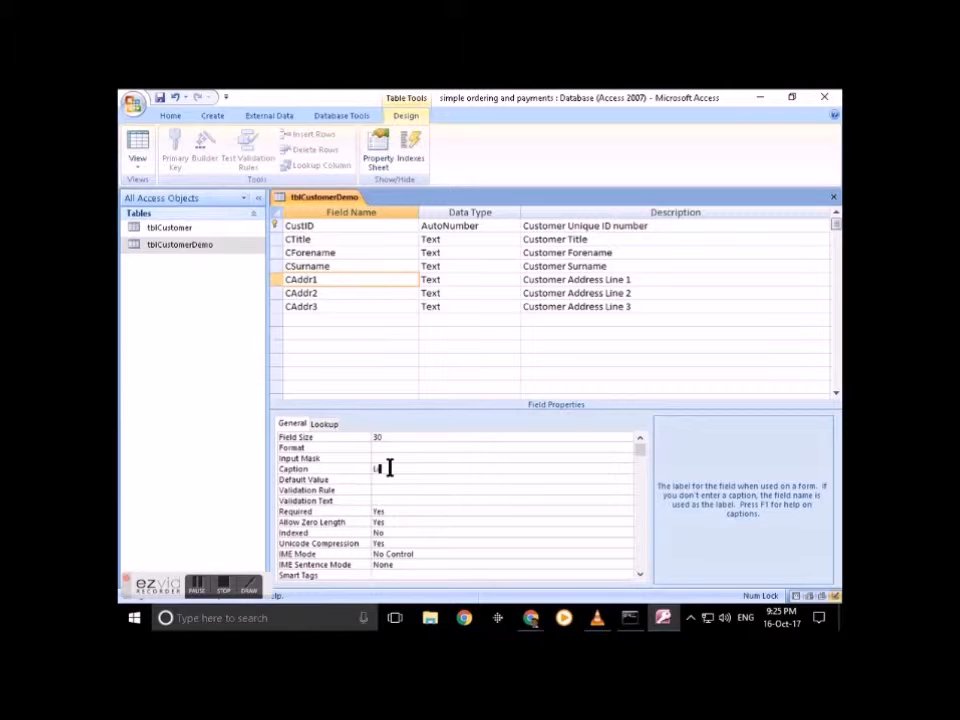
text(ne 1)
click(336, 292)
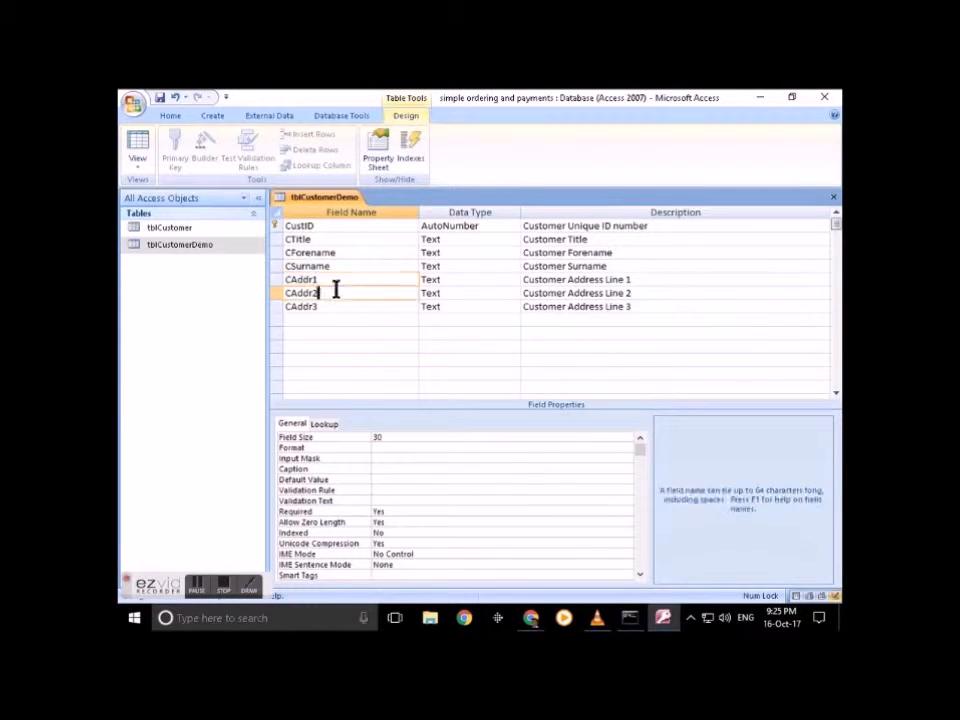
click(345, 281)
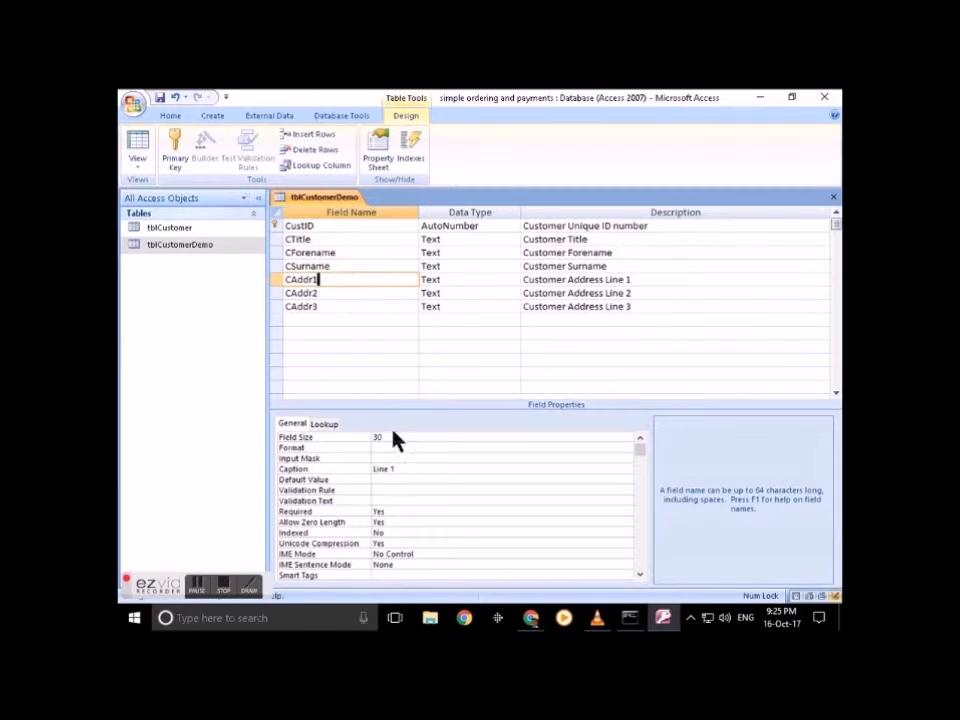
click(377, 467)
double_click(377, 467)
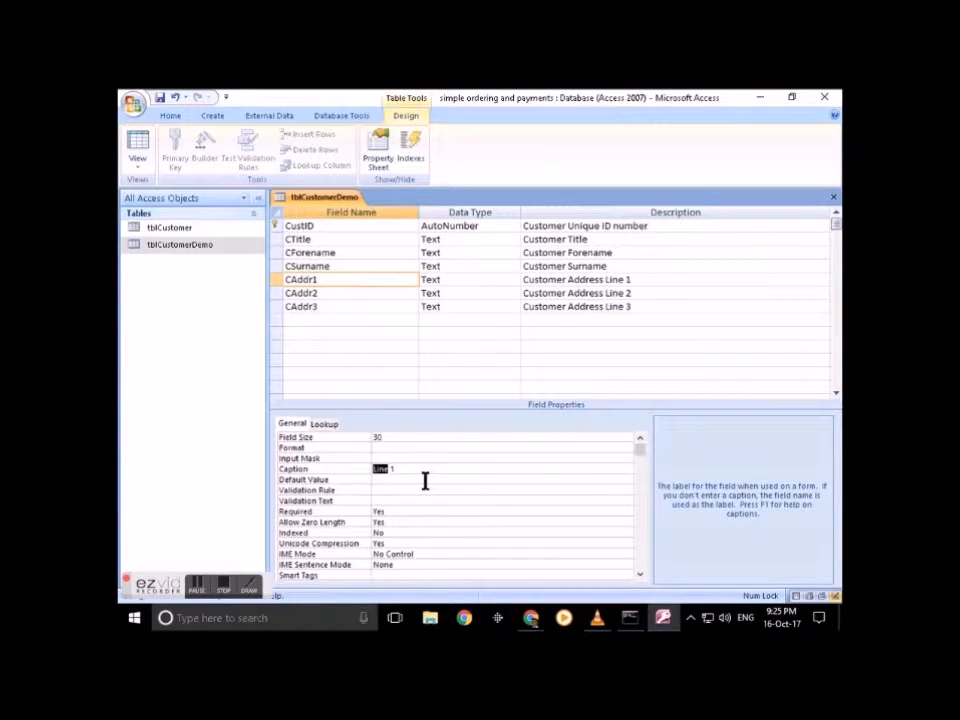
Step: Caption CAddr2 as 'Line 2' and CAddr3 as 'Line 3'
click(332, 293)
click(380, 469)
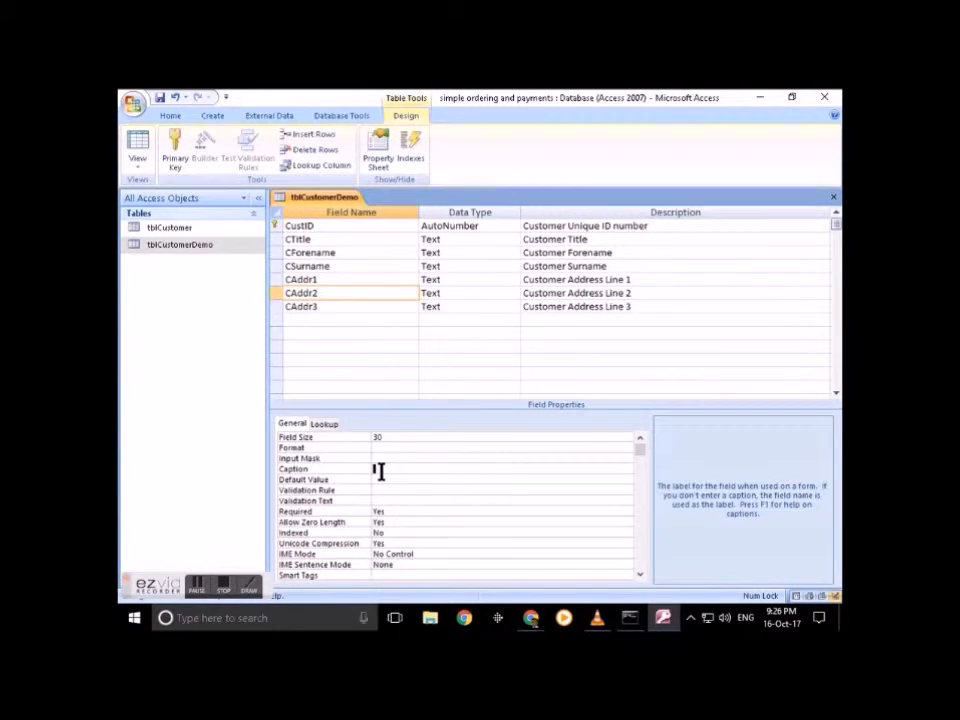
text(Line 2)
click(328, 305)
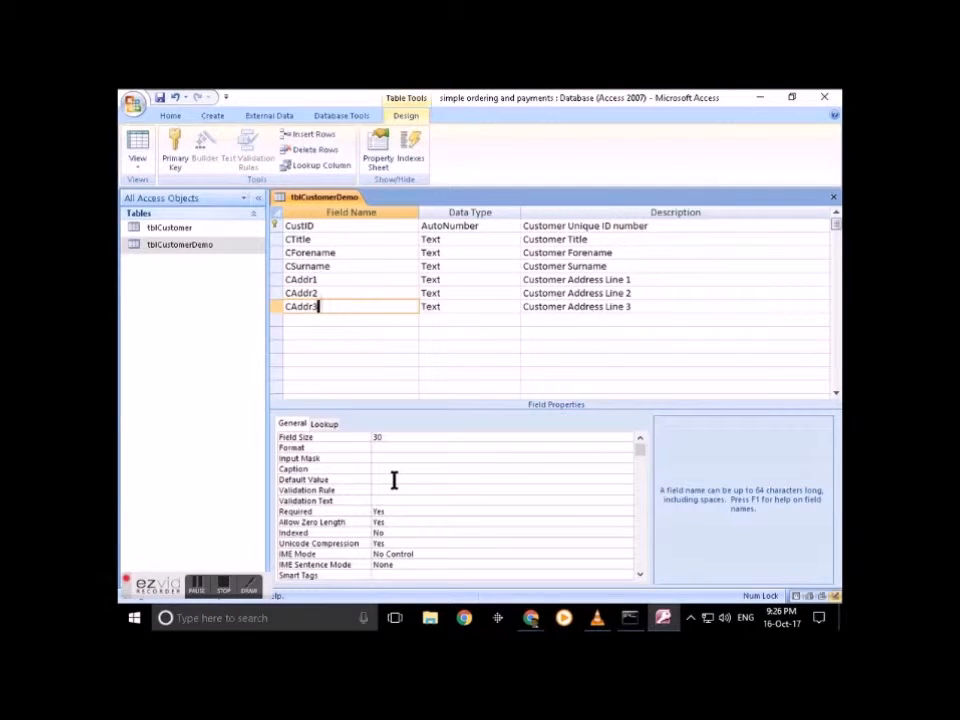
click(404, 470)
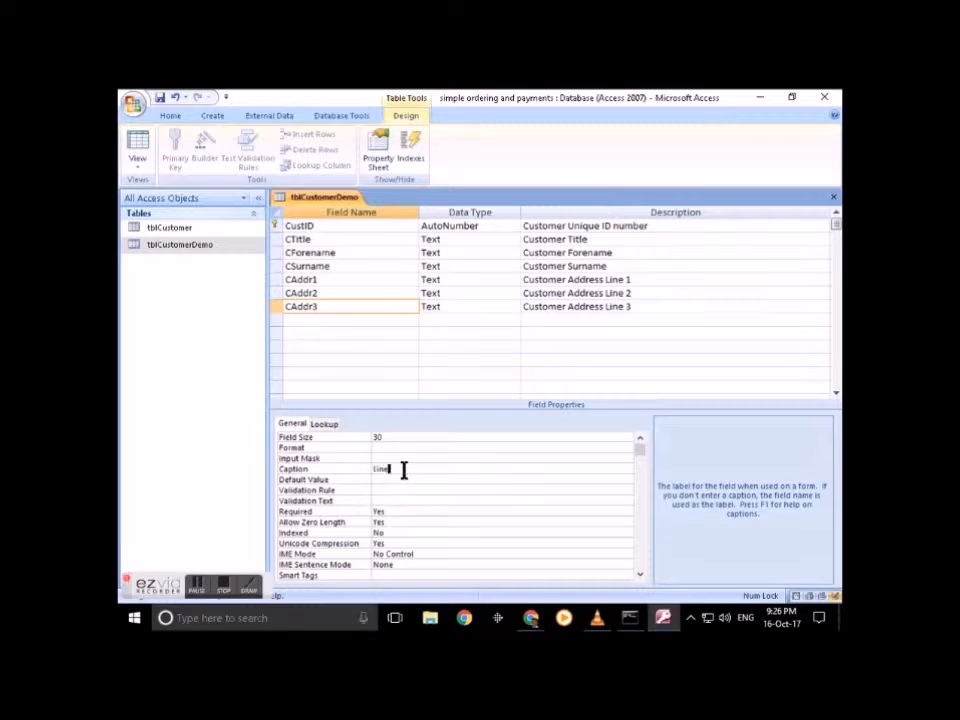
text(Line 3)
Step: Return to the address field names, starting at CAddr1, to rename them
click(293, 280)
click(315, 304)
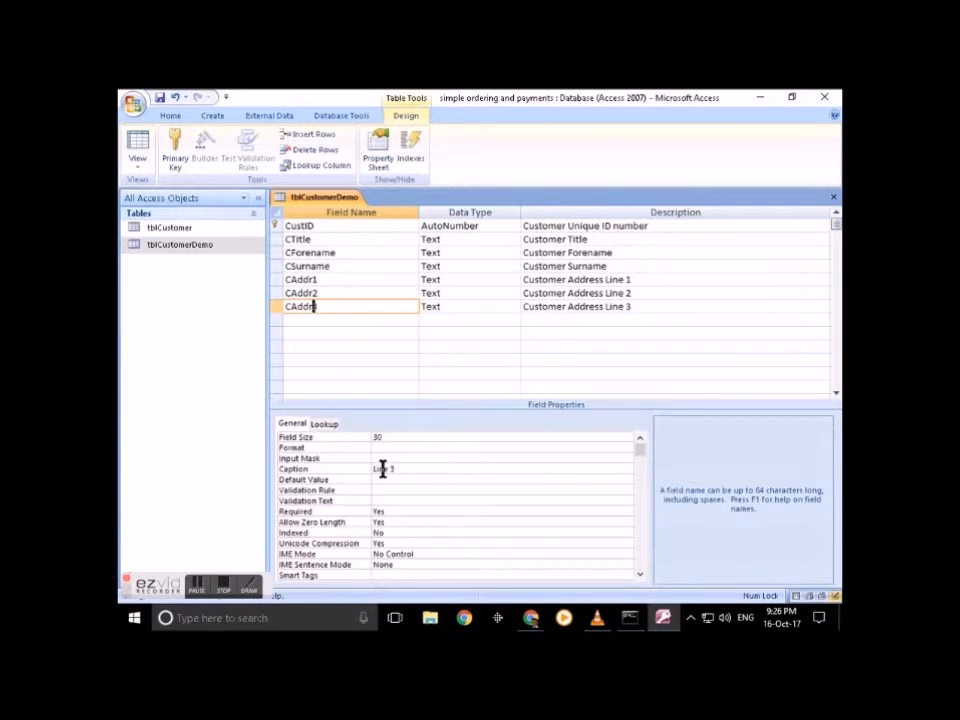
click(290, 280)
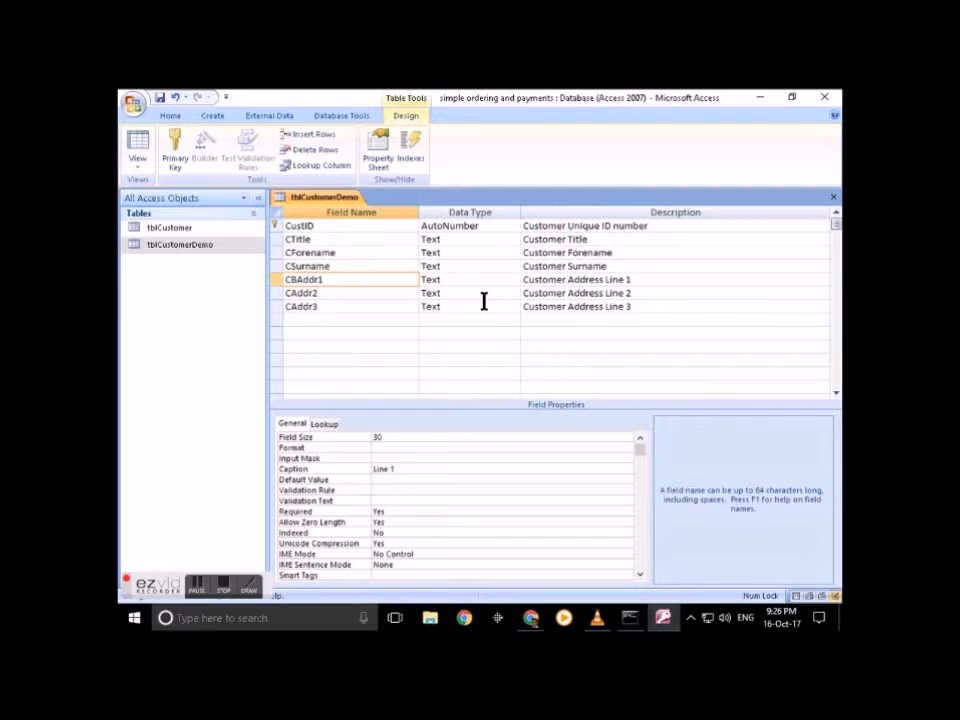
key(Down)
Step: Rename CAddr2 and CAddr3 to CBAddr2 and CBAddr3
key(shift+Tab)
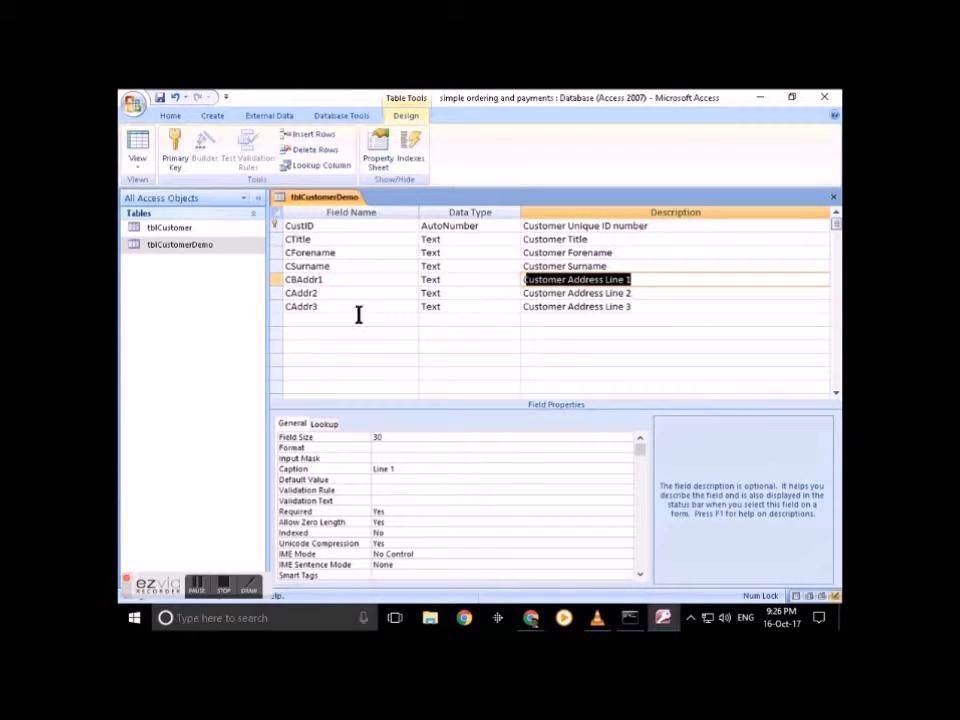
click(290, 293)
text(B)
click(293, 305)
text(B)
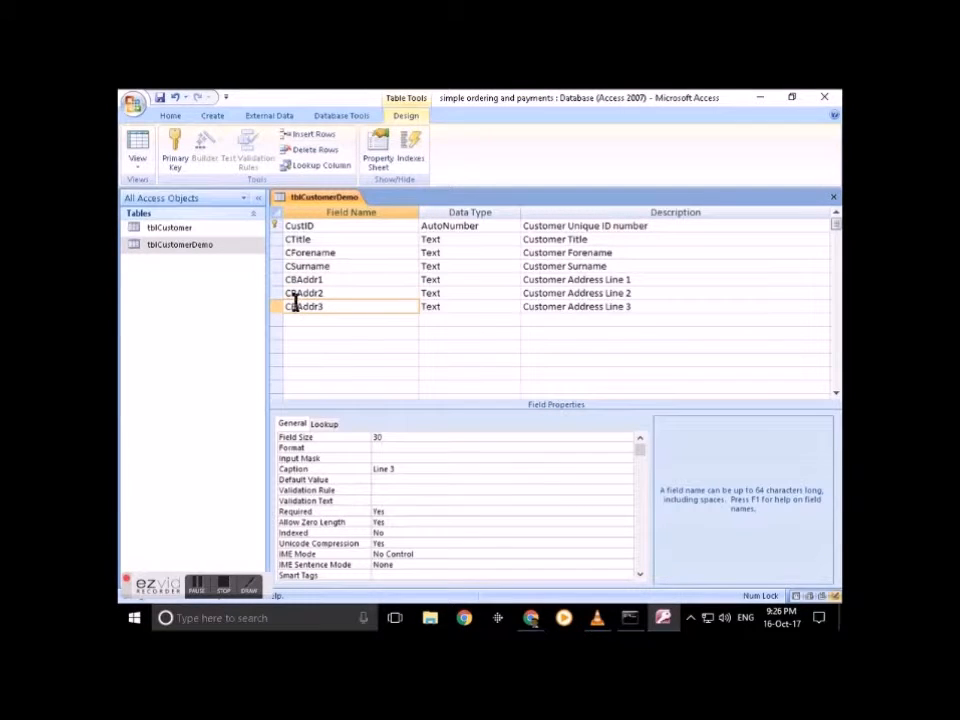
Step: Insert 'Billing' into all three descriptions, making them 'Customer Billing Address Line 1–3'
click(566, 280)
text(Billing)
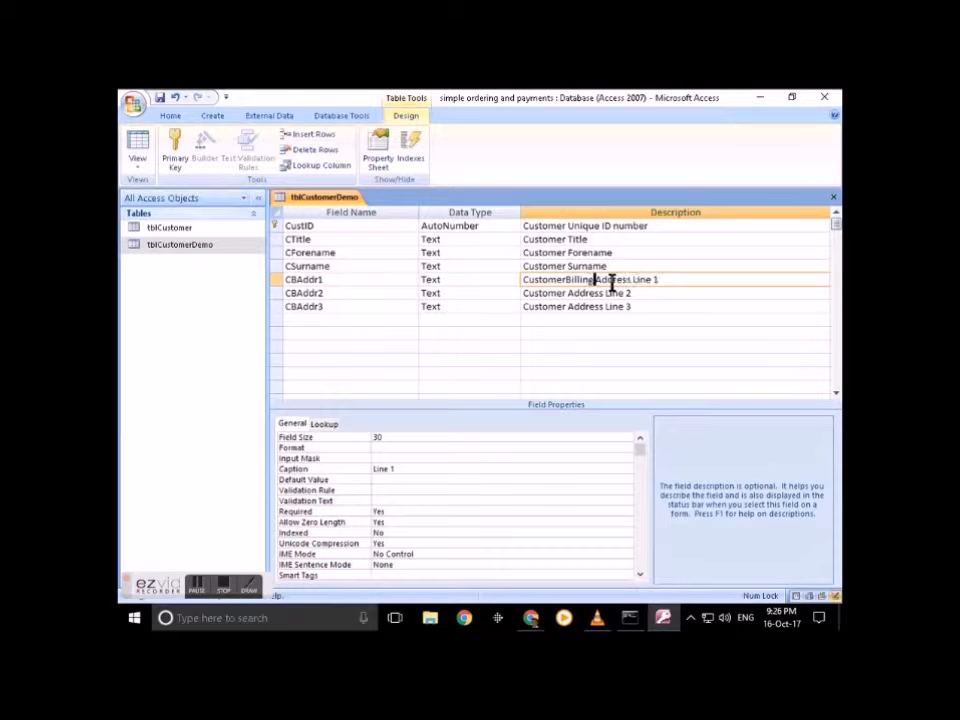
key(shift+Left)
key(shift+Left)
key(shift+Left)
key(shift+Left)
key(shift+Left)
key(shift+Left)
key(shift+Left)
key(Left)
key(Down)
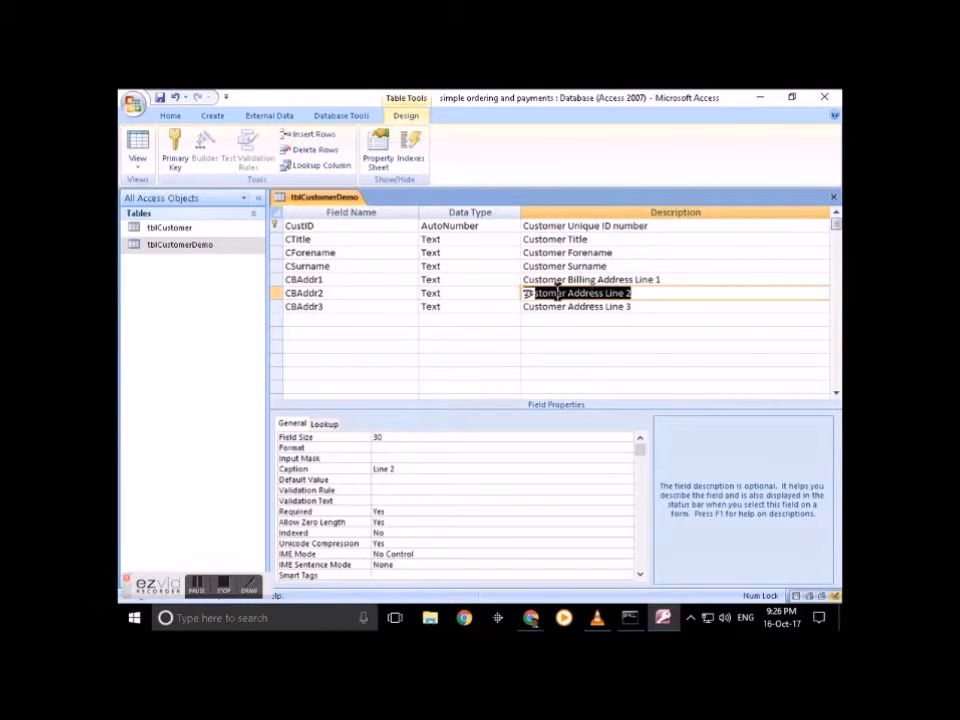
click(566, 291)
text(Billing)
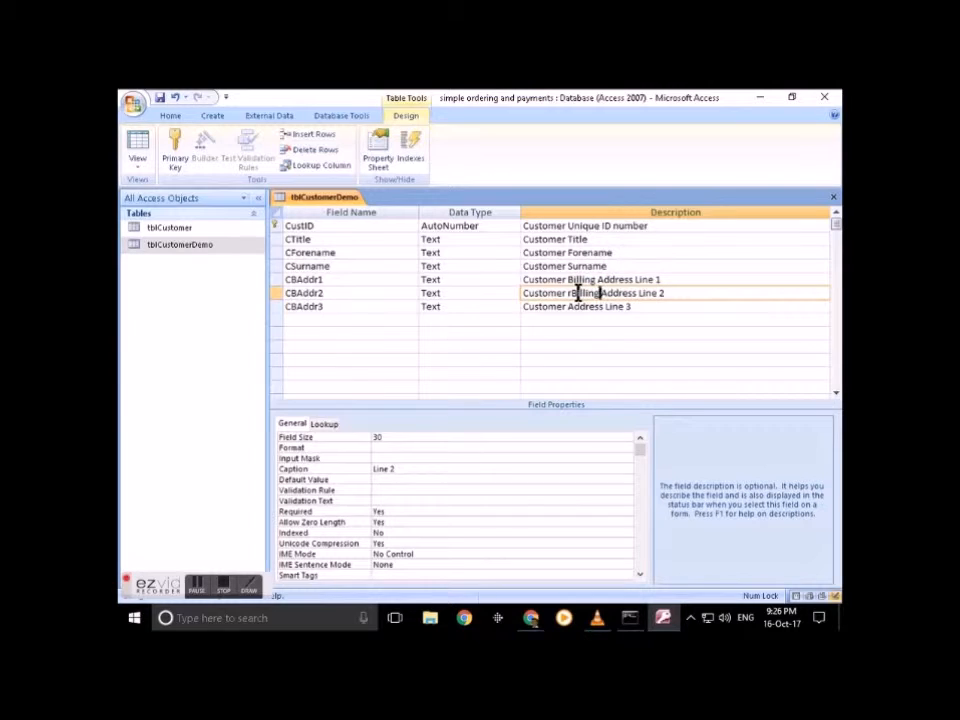
key(Down)
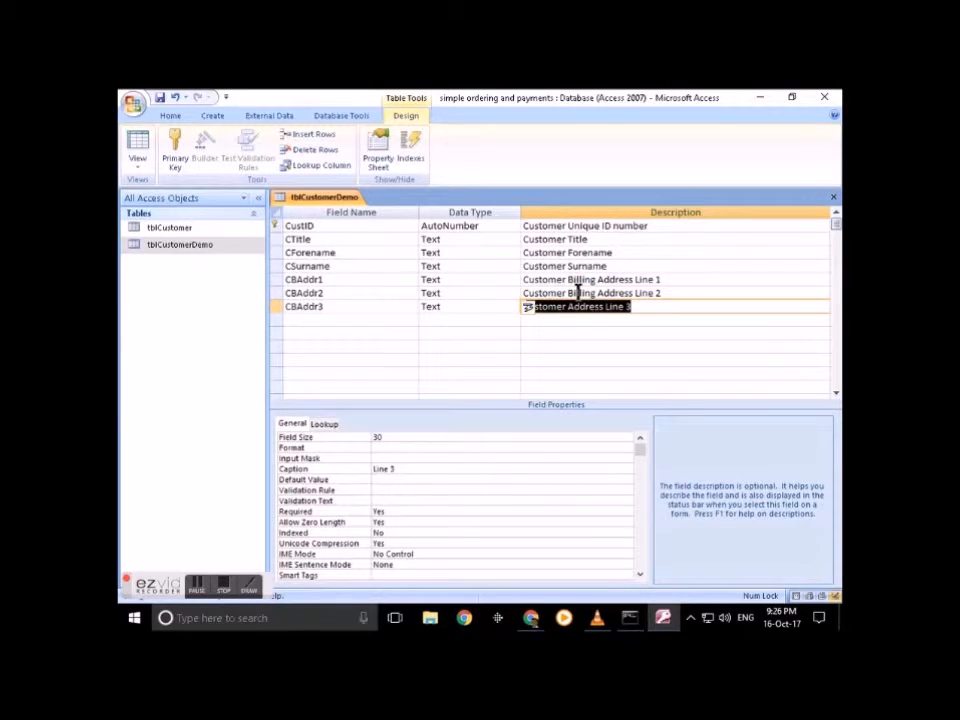
click(568, 307)
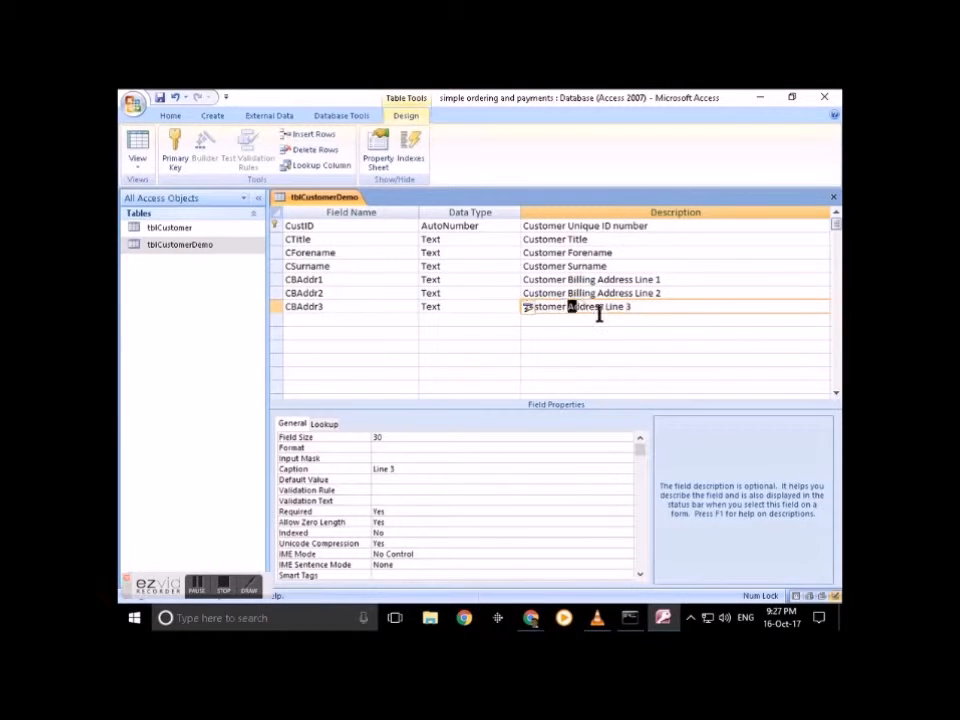
text(Billing)
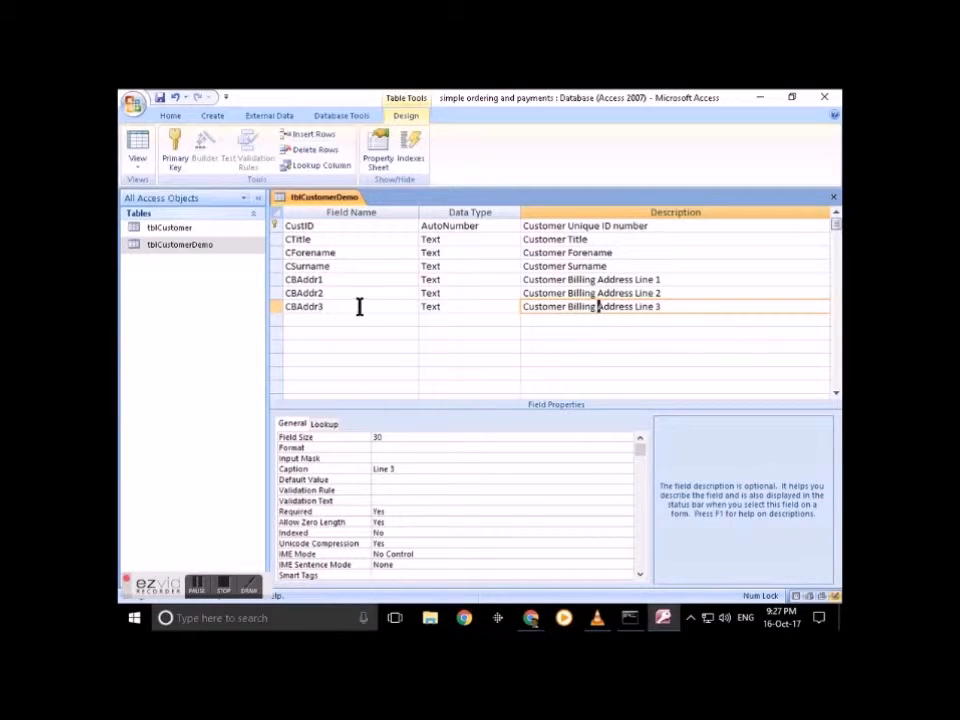
click(306, 319)
Step: Add a CBPostcode field of type Text with field size 12
text(CB)
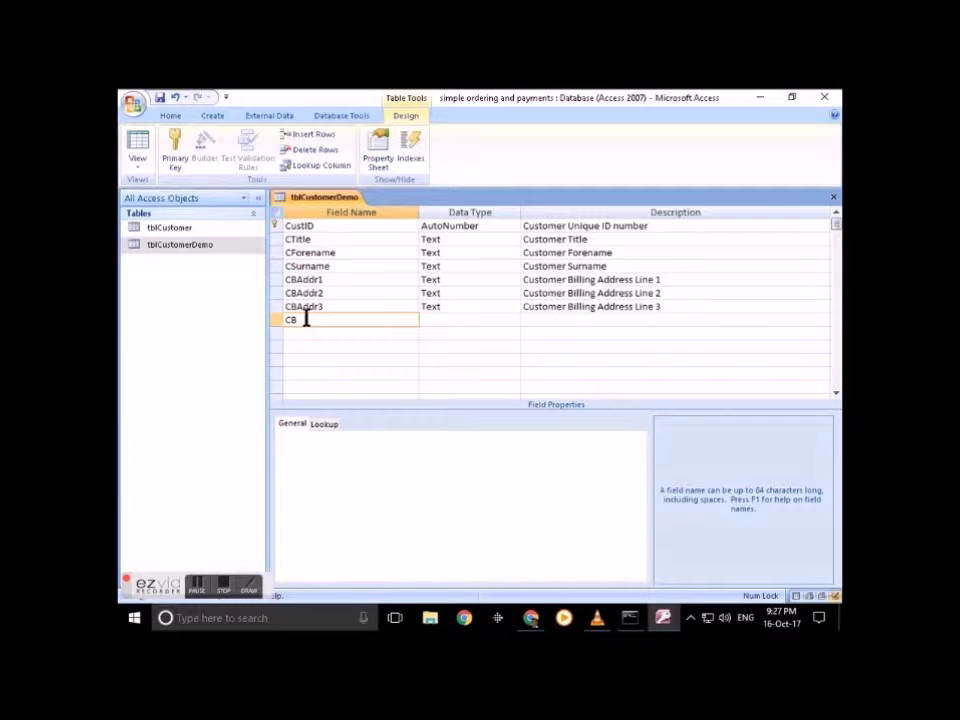
text(Postcode)
click(435, 318)
click(314, 440)
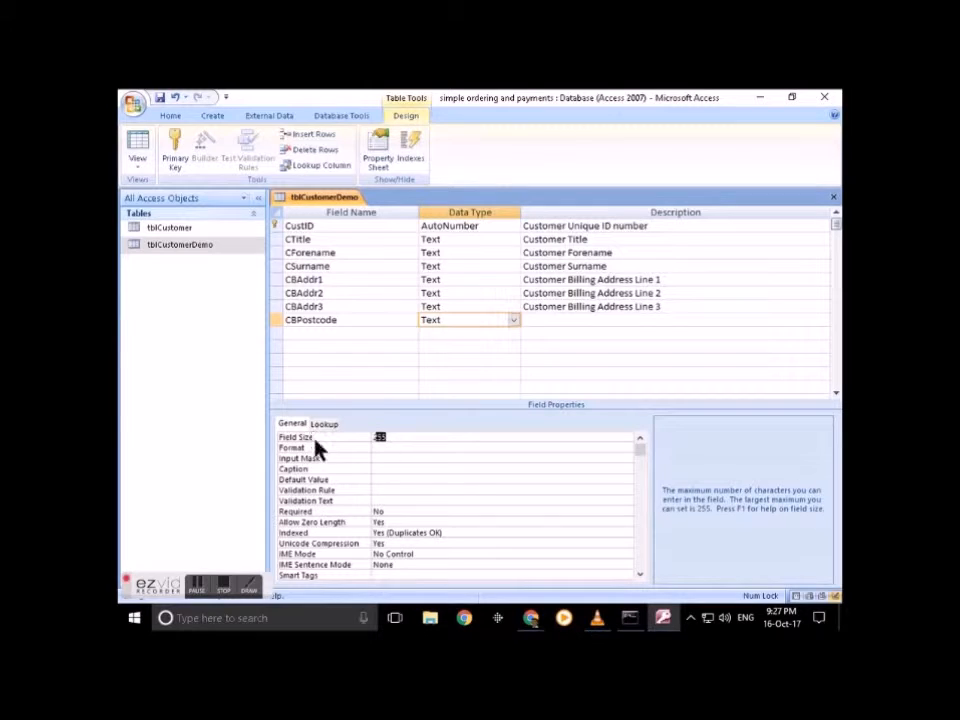
text(12)
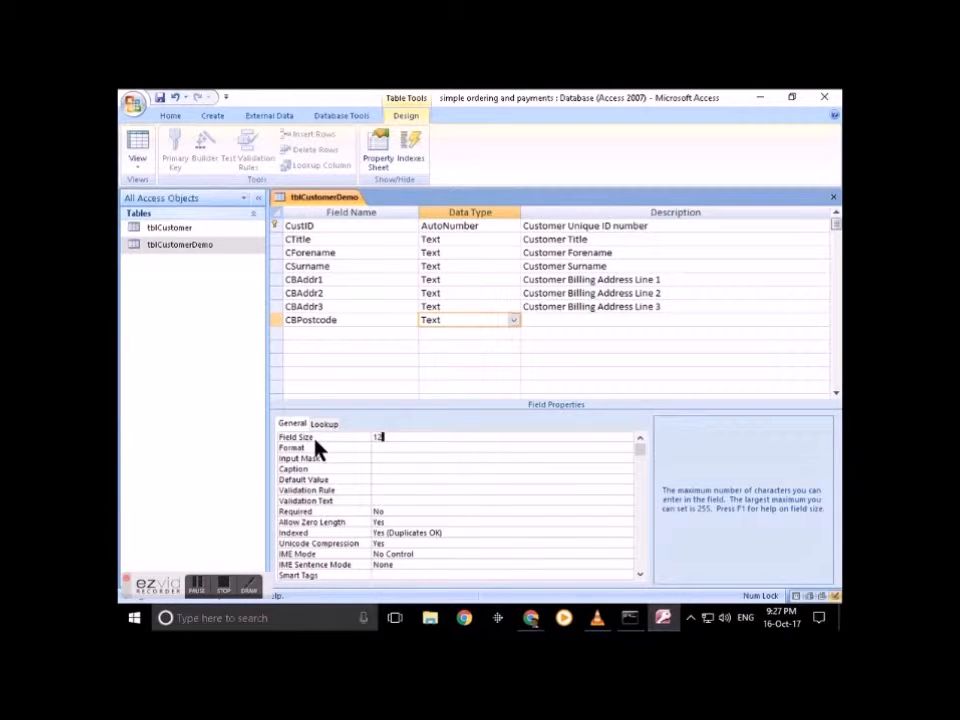
Step: Describe CBPostcode as 'Customer Billing Postcode' and set its caption to 'Postcode'
click(605, 322)
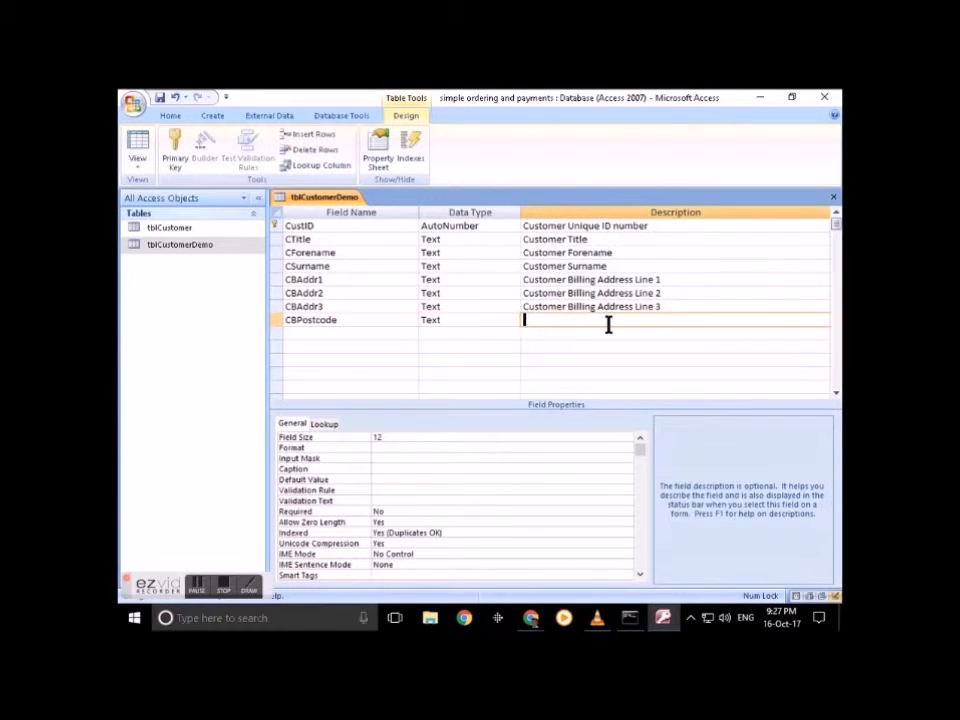
text(Customer Billing Postcode)
click(388, 468)
text(Postcode)
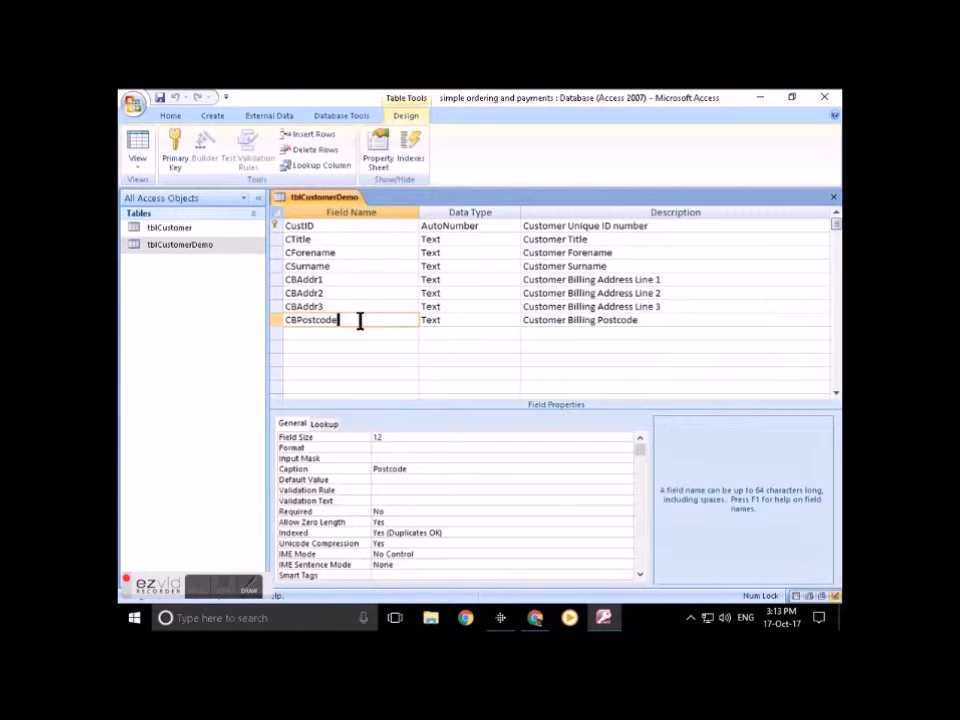
Step: Cancel CBPostcode's Input Mask wizard and switch to the 'input mask for uk postcode' search results
click(382, 458)
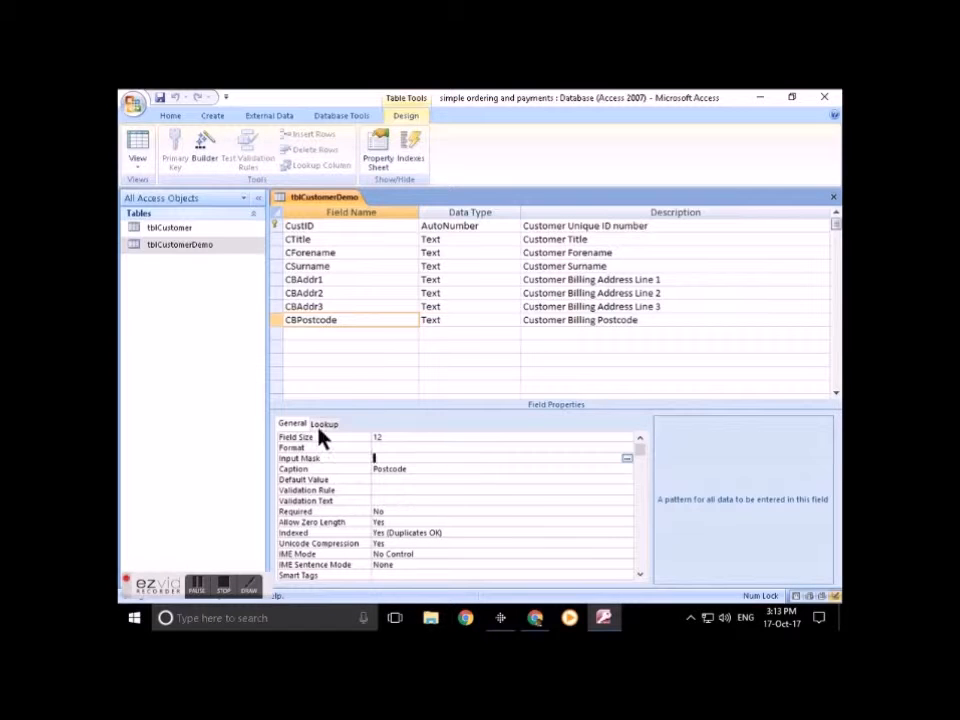
click(626, 458)
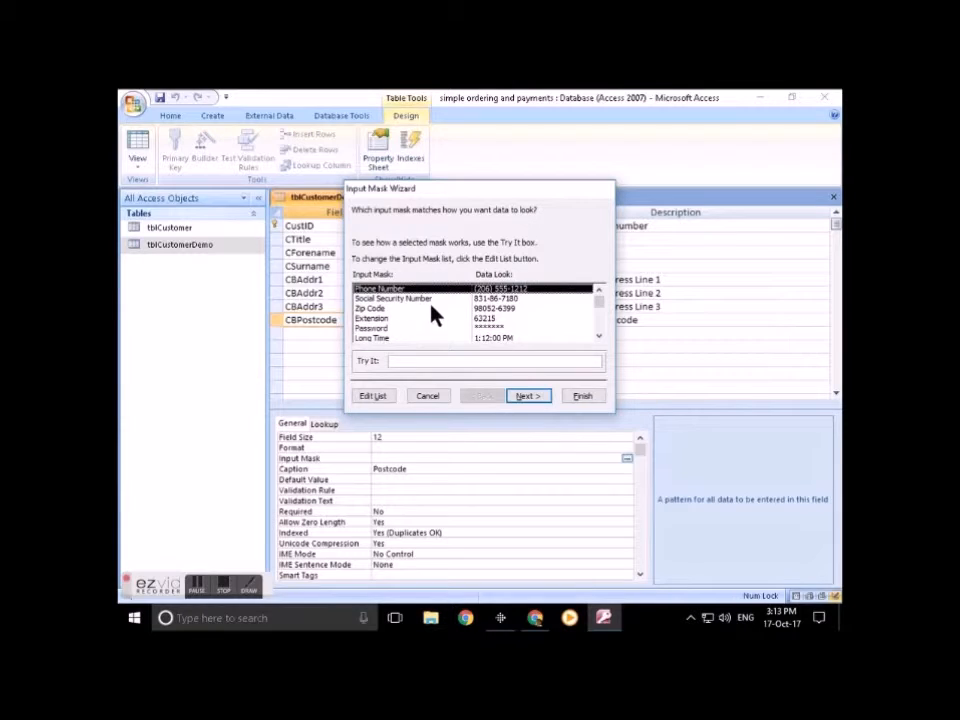
click(428, 396)
key(alt+Tab)
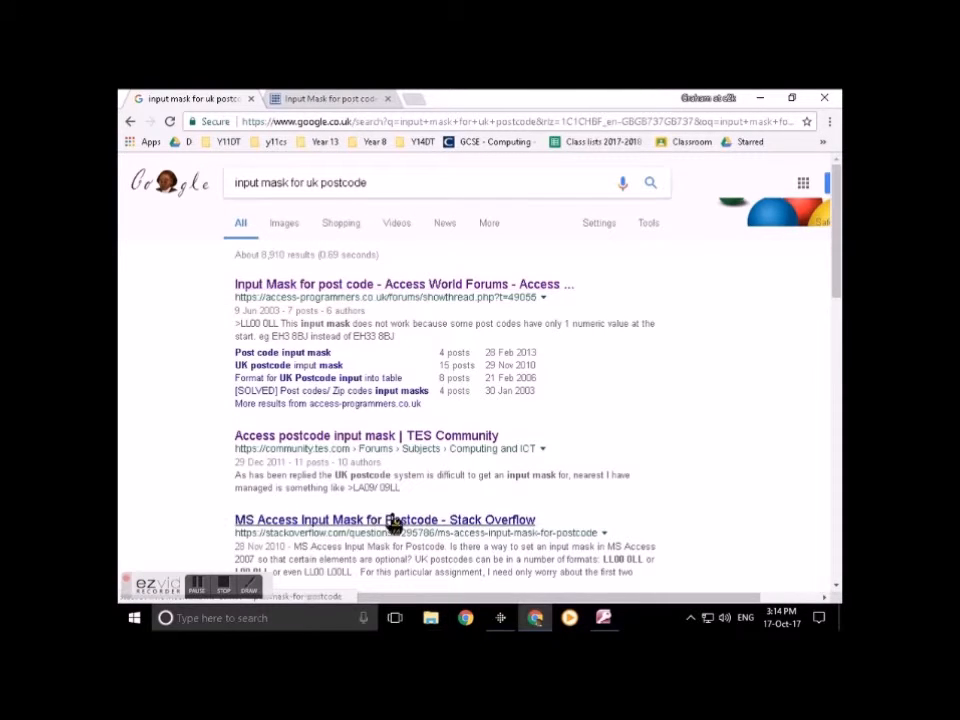
Step: In the 'Input Mask for post code' forum thread, select the suggested mask >LL09 0LL, then return to Access
click(331, 100)
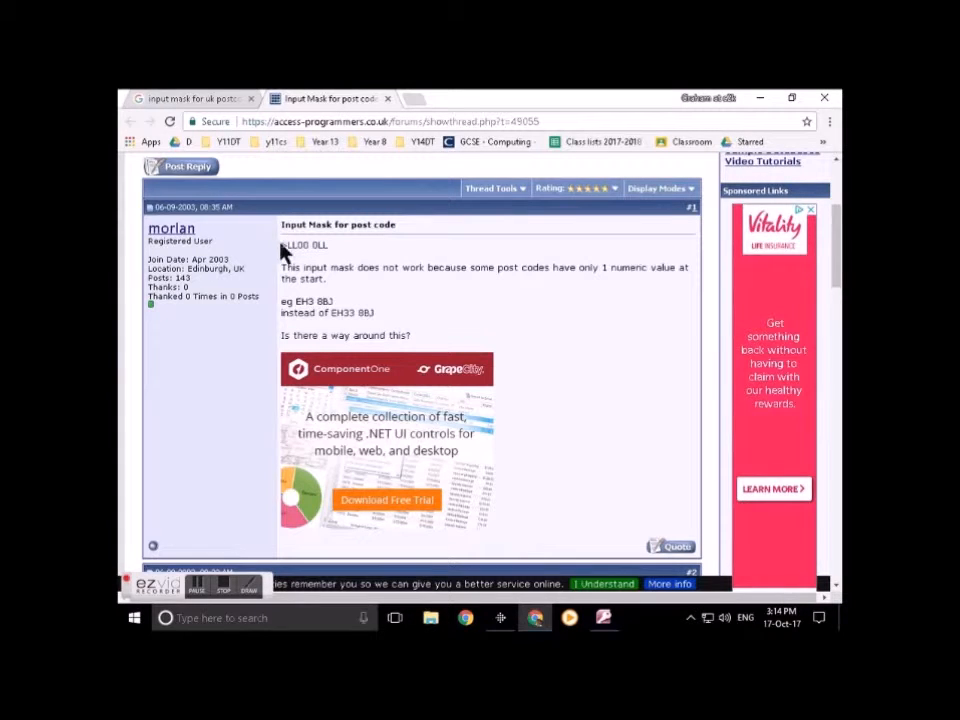
drag(281, 245, 360, 246)
click(374, 272)
scroll(374, 270, down, 6)
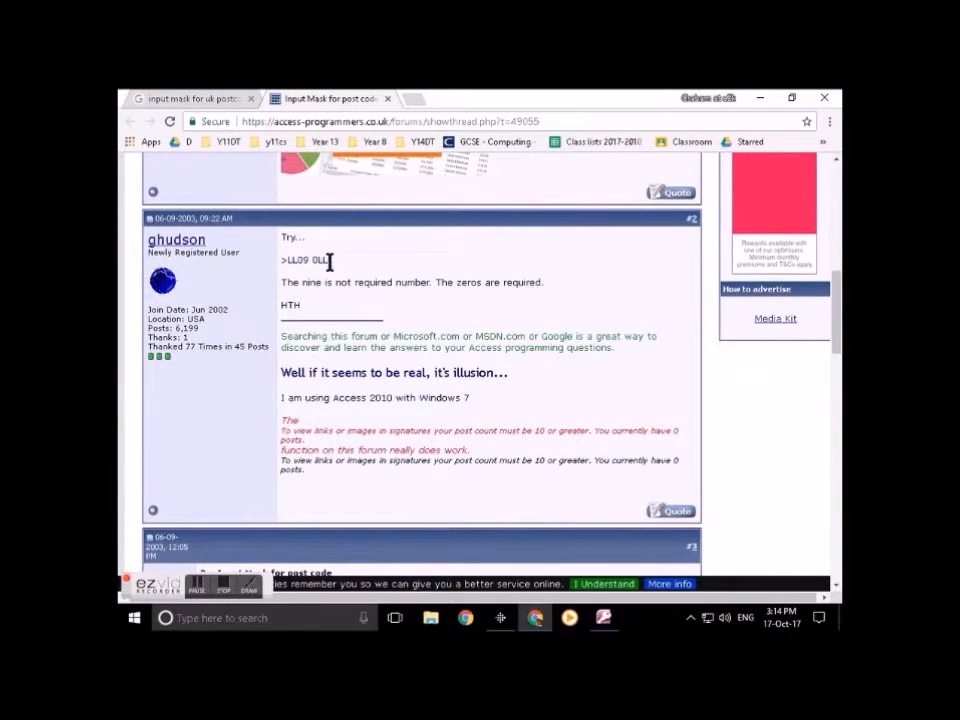
drag(328, 261, 278, 263)
key(ctrl+c)
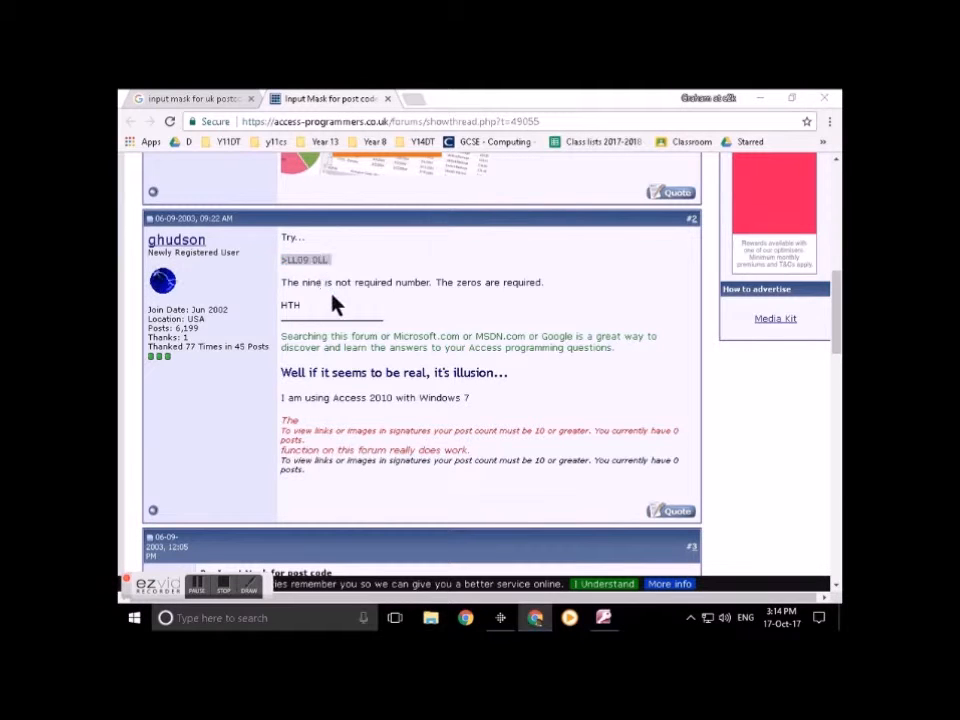
key(alt+Tab)
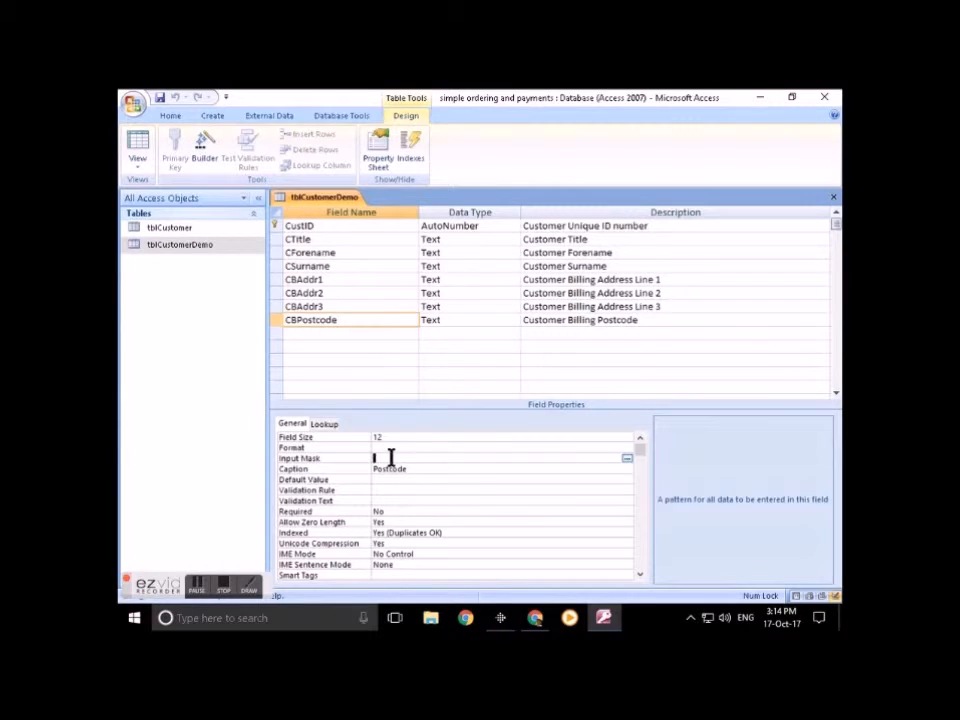
Step: Paste >LL09 0LL as CBPostcode's input mask, then select the CBAddr1 row
key(ctrl+v)
click(274, 281)
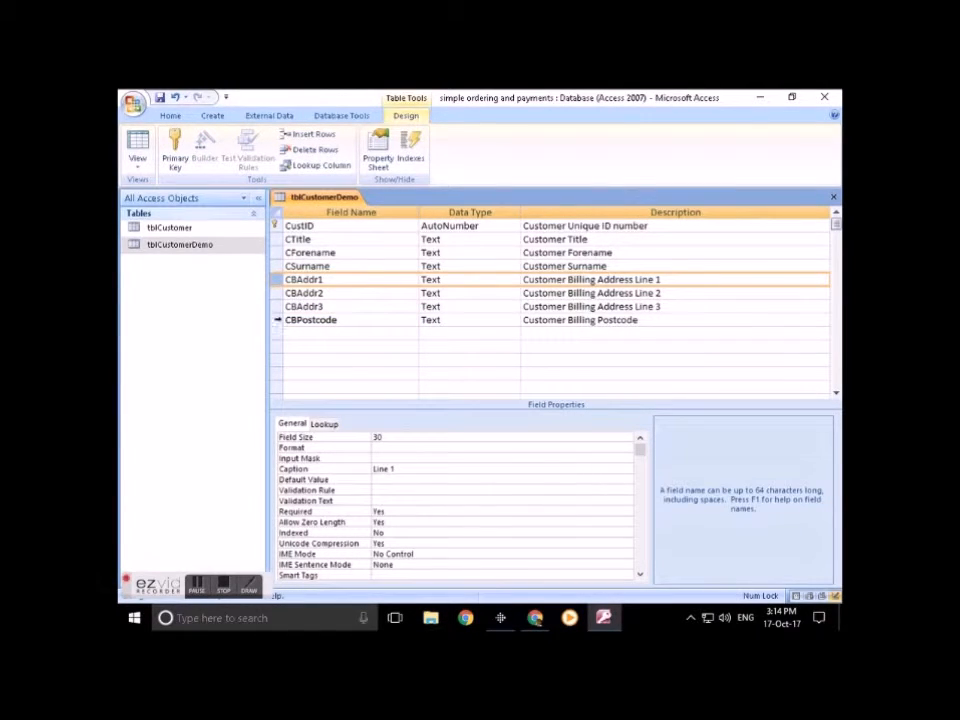
Step: Paste copies of the four fields CBAddr1–CBPostcode into the empty rows below
shift+click(277, 320)
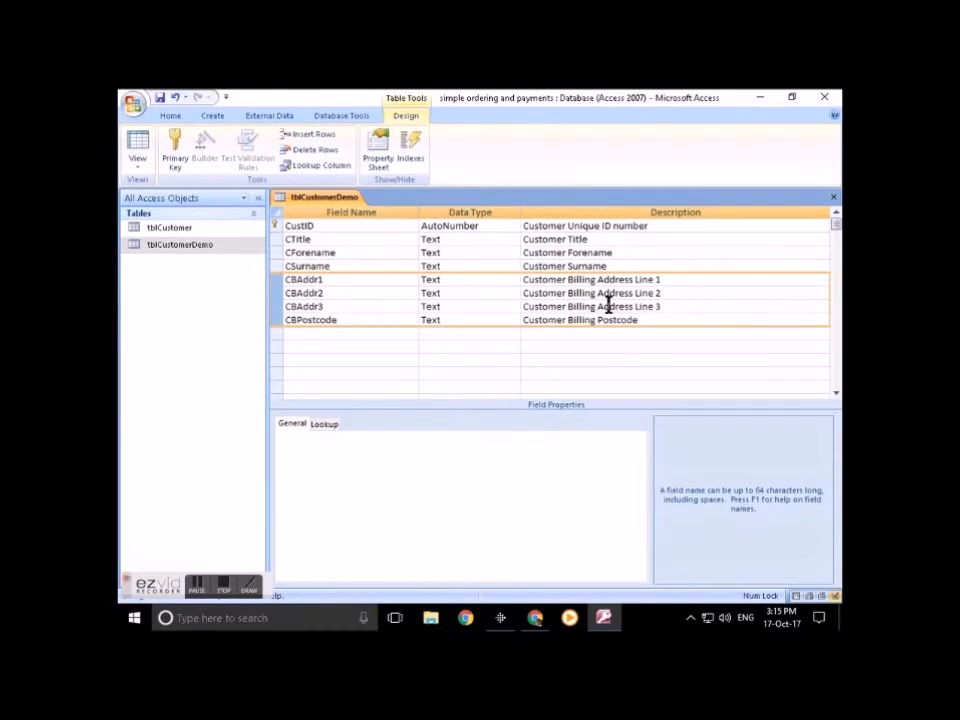
click(275, 334)
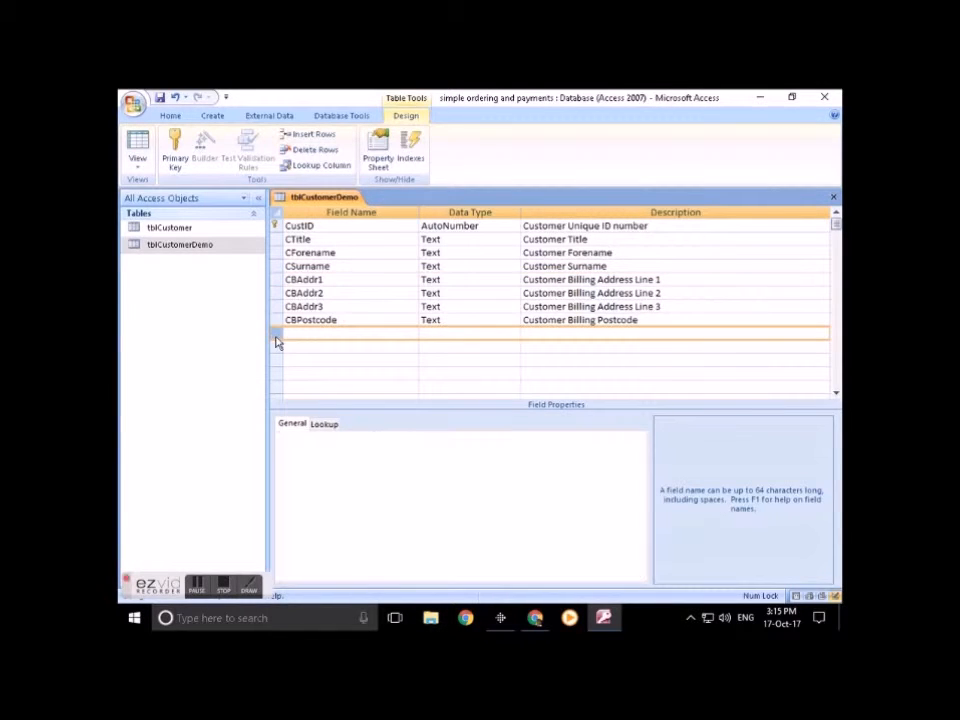
key(ctrl+v)
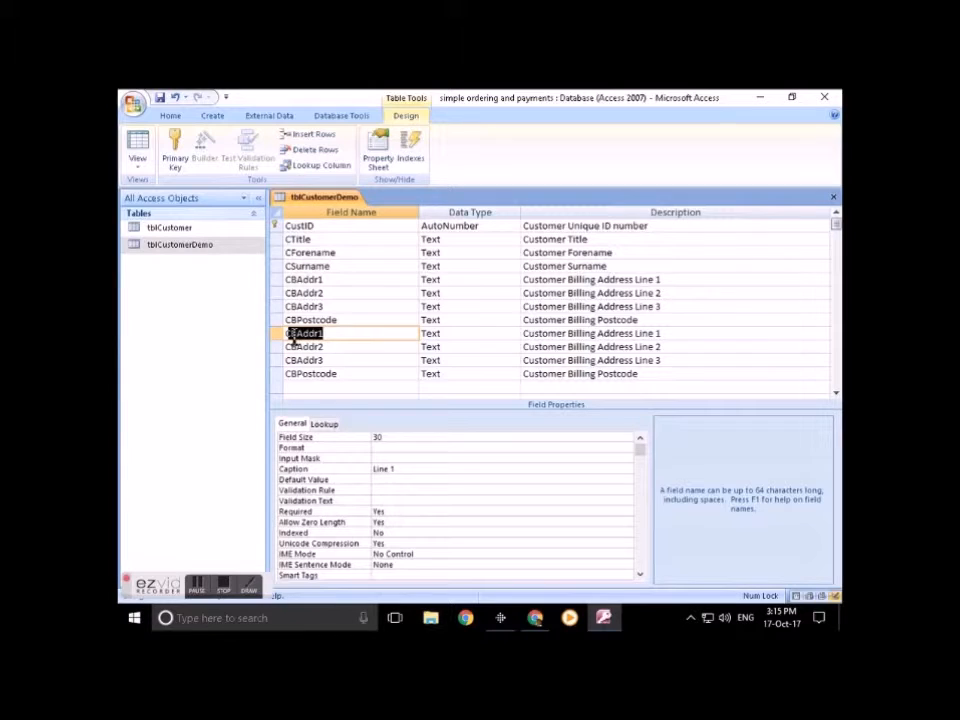
Step: Change 'Billing' to 'Delivery' in all four copied descriptions and remove the B from the first copy's name
double_click(589, 334)
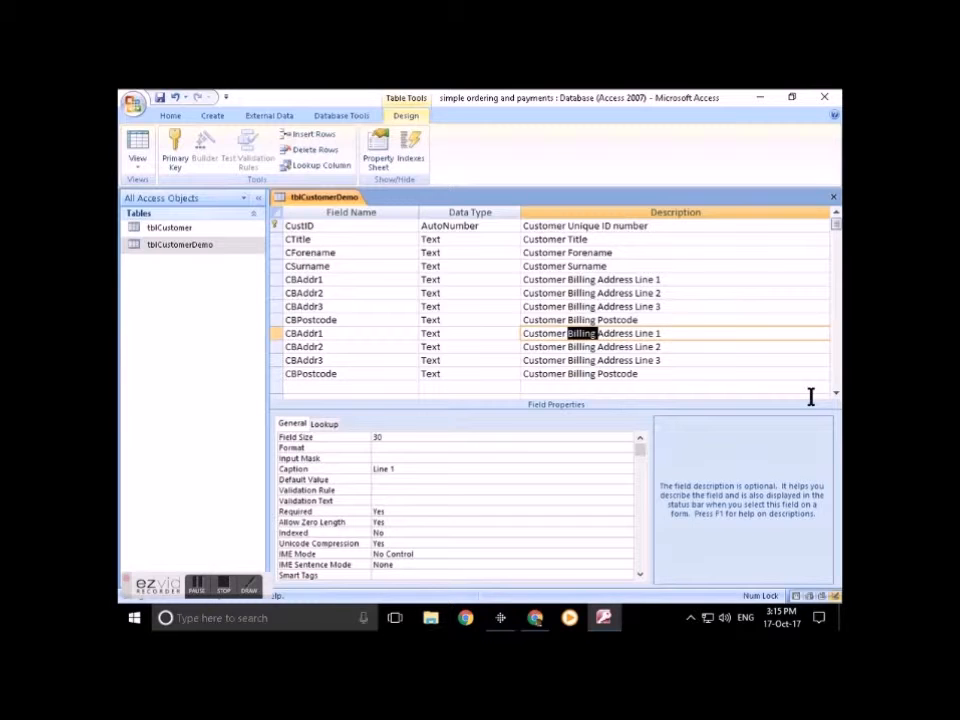
text(Delivery)
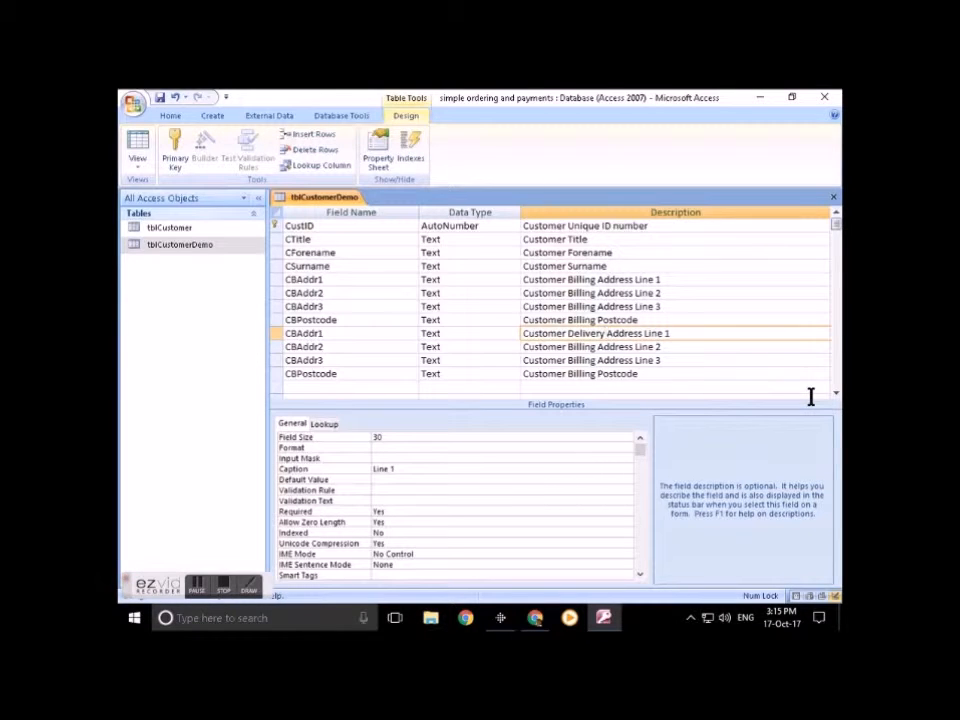
key(shift+Left)
key(shift+Left)
key(shift+Left)
key(shift+Left)
key(shift+Left)
key(shift+Left)
key(shift+Left)
key(shift+Left)
key(ctrl+c)
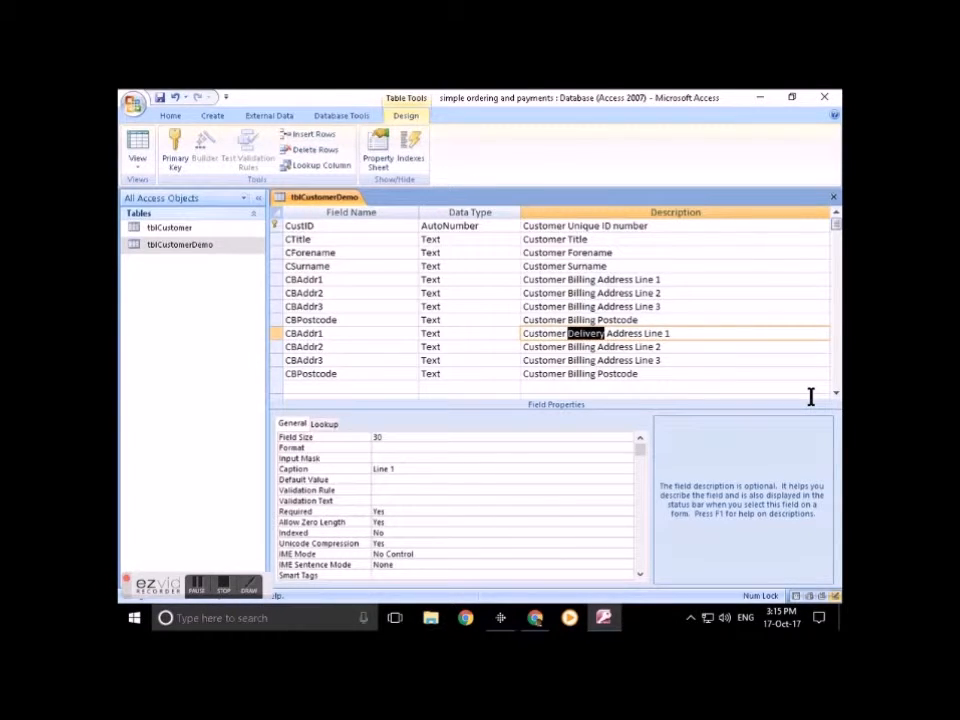
double_click(581, 346)
key(ctrl+v)
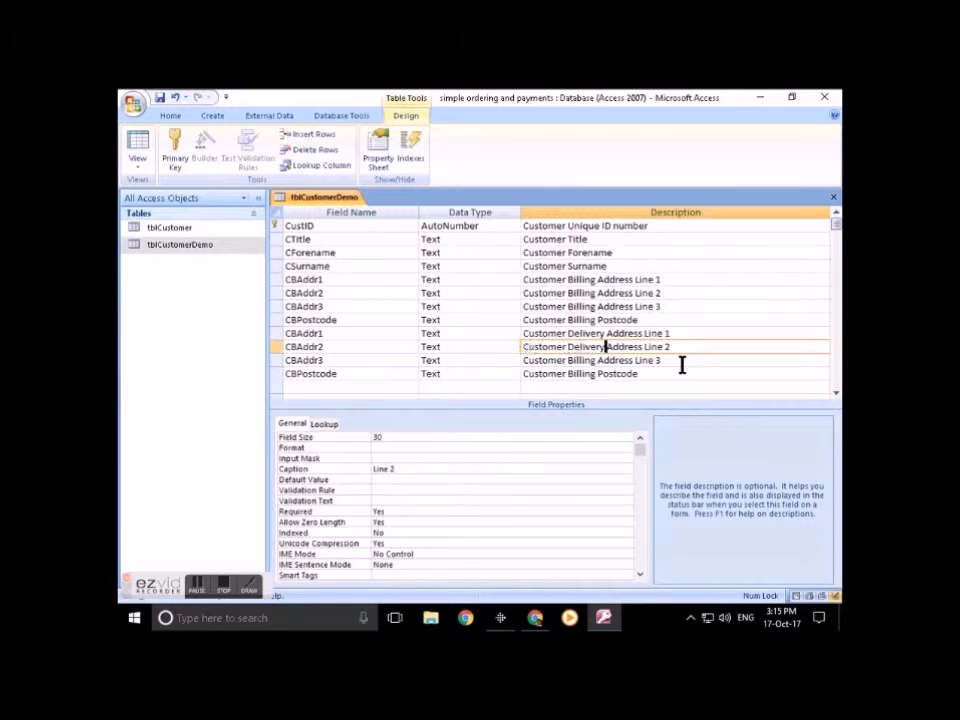
double_click(581, 358)
key(ctrl+v)
double_click(582, 373)
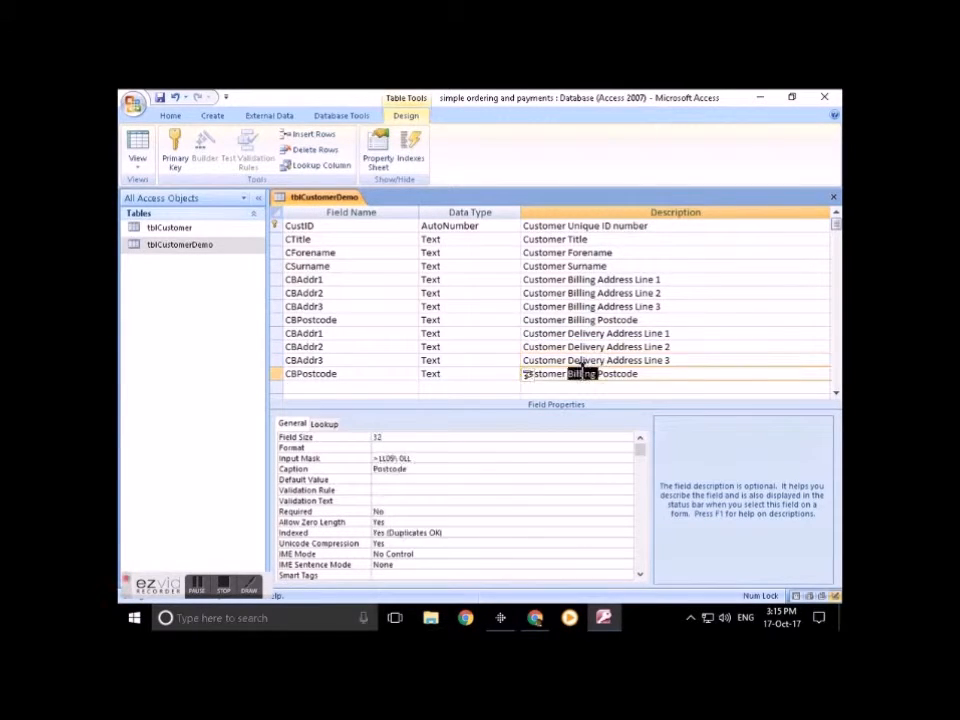
key(ctrl+v)
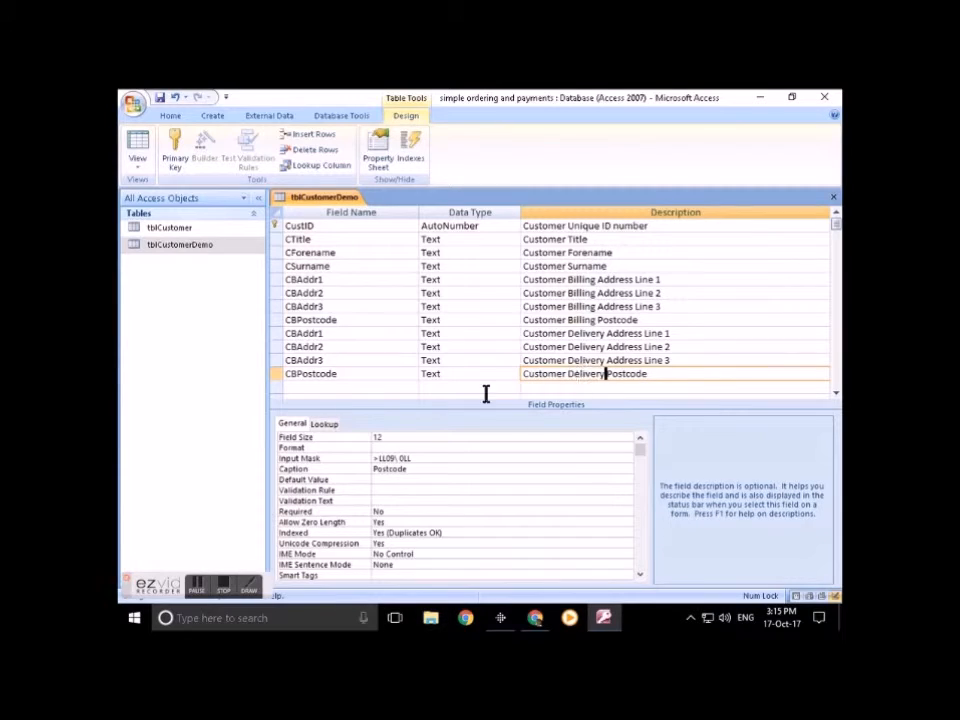
click(297, 333)
key(BackSpace)
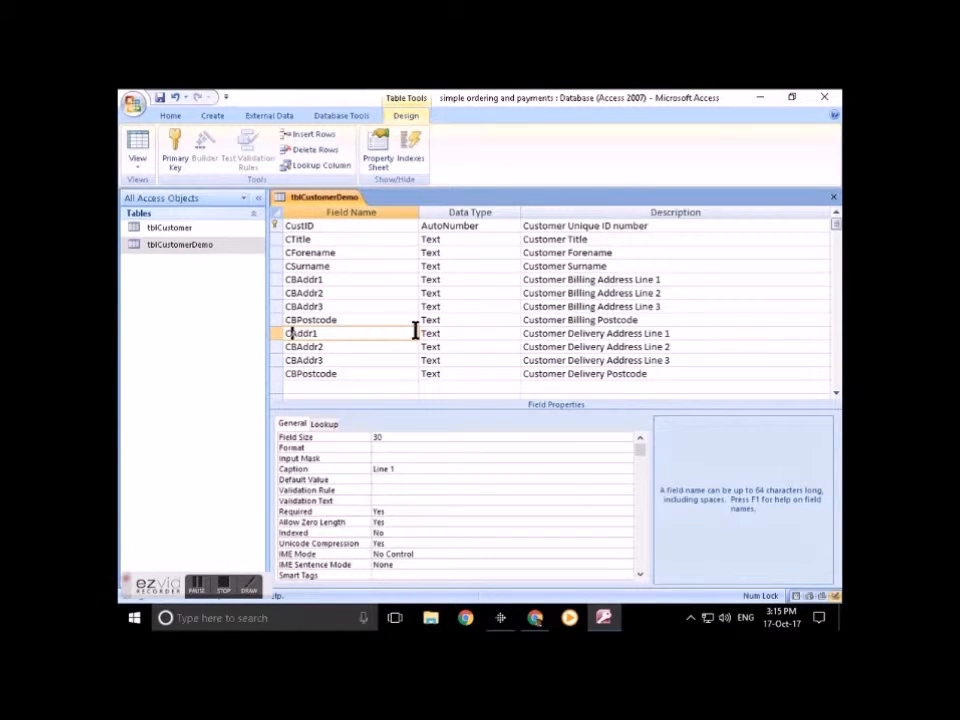
Step: Rename the first two copied fields to CDAddr1 and CDAddr2
text(D)
key(Down)
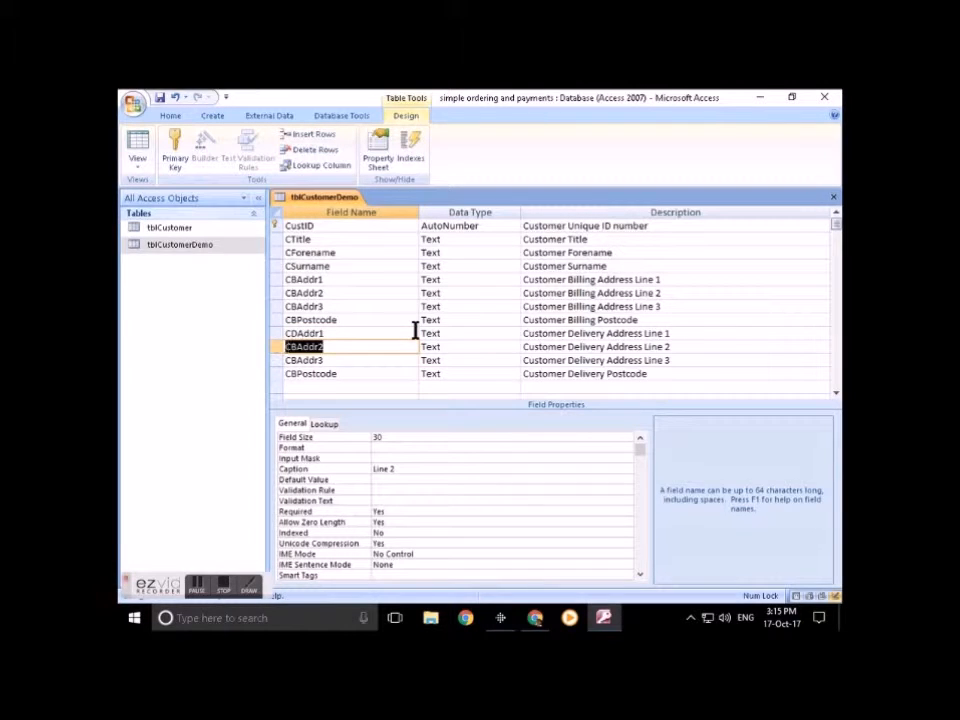
key(Right)
key(Left)
key(F2)
key(Left)
key(Left)
key(Left)
key(Left)
key(Left)
key(BackSpace)
text(D)
Step: Rename the remaining copies to CDAddr3 and CDPostcode
key(Down)
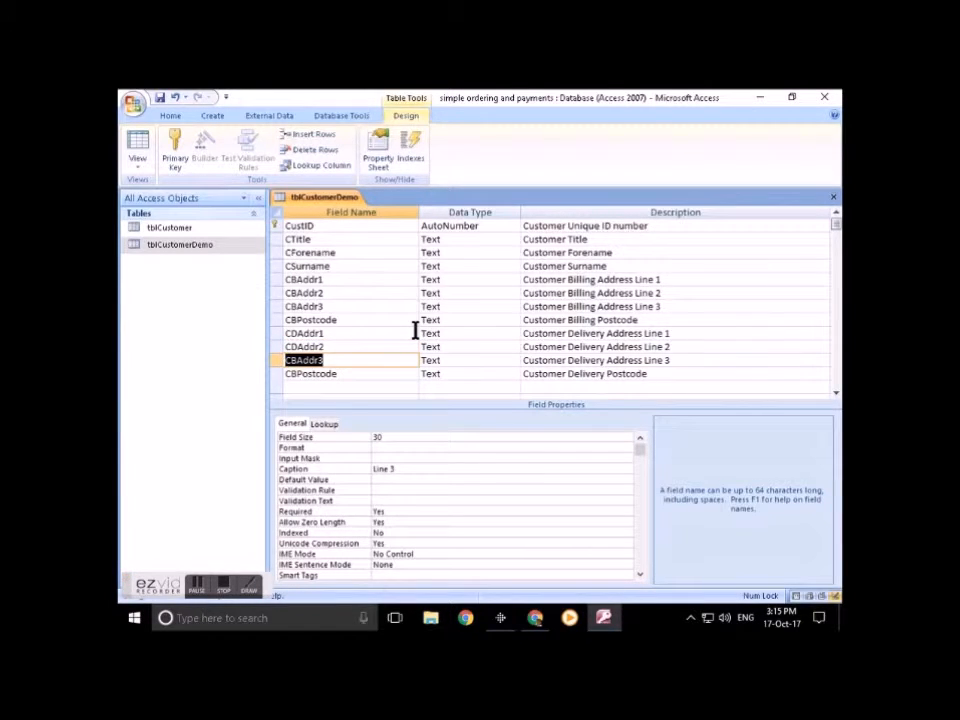
key(F2)
key(Right)
key(Delete)
text(D)
key(Down)
key(F2)
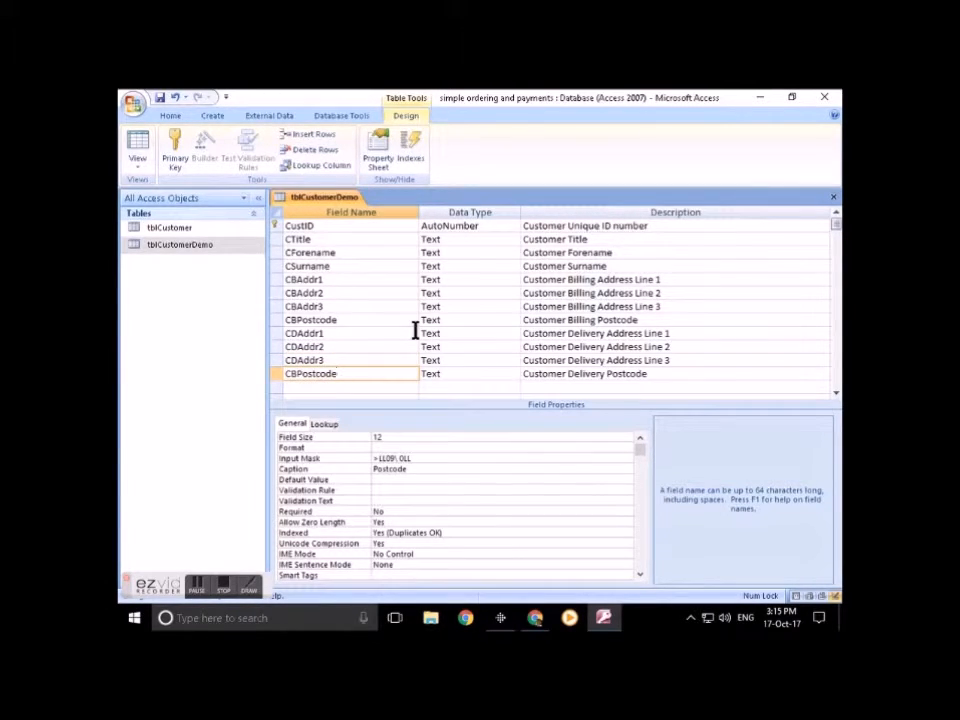
key(Right)
key(Delete)
text(D)
key(Tab)
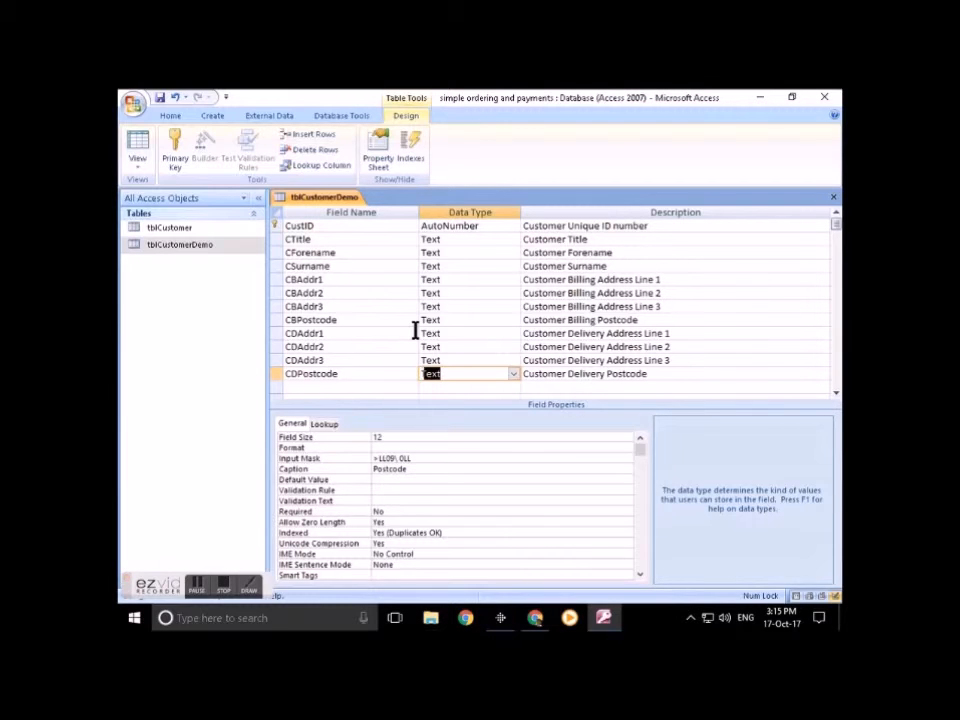
key(Tab)
key(Tab)
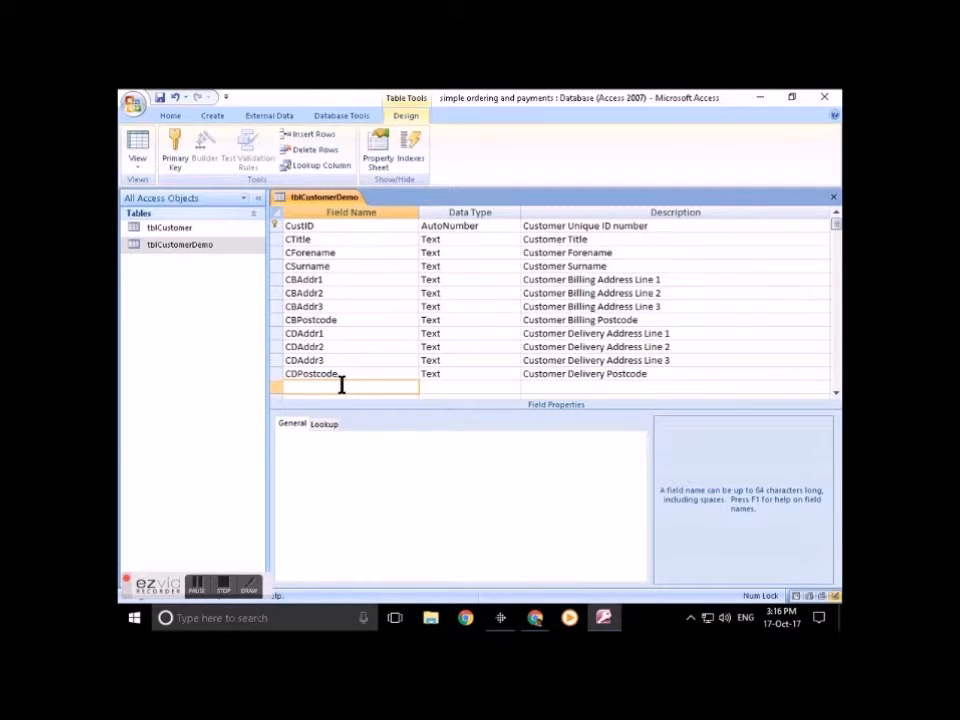
Step: Add a CTele Text field described 'Customer Telephone' with field size 20
text(Tele)
key(Tab)
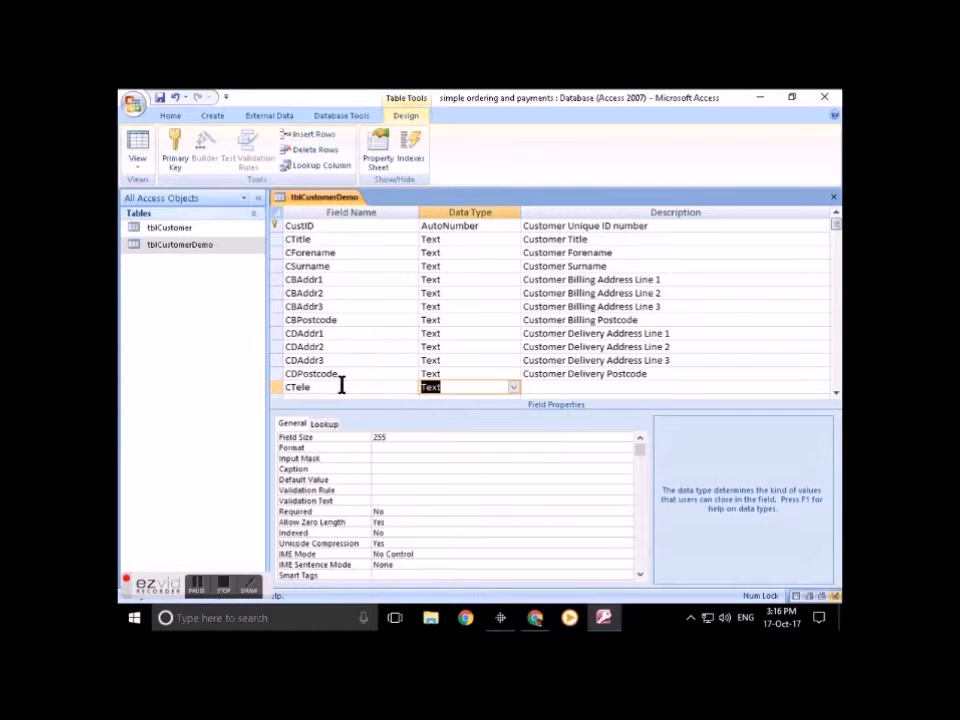
click(541, 387)
text(Customer)
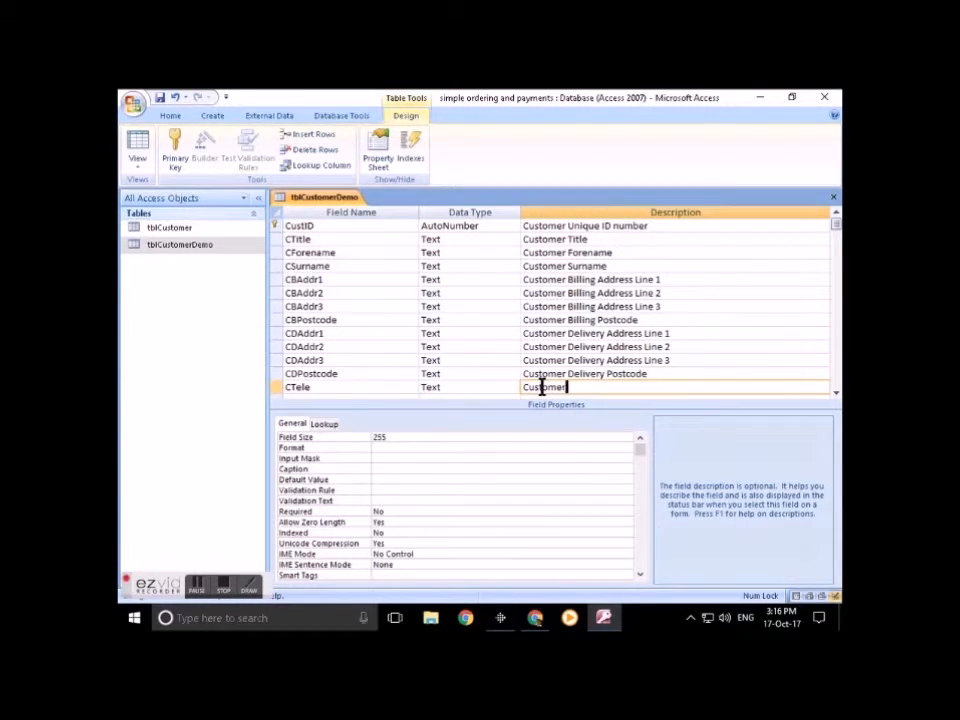
text( Telephone)
click(352, 440)
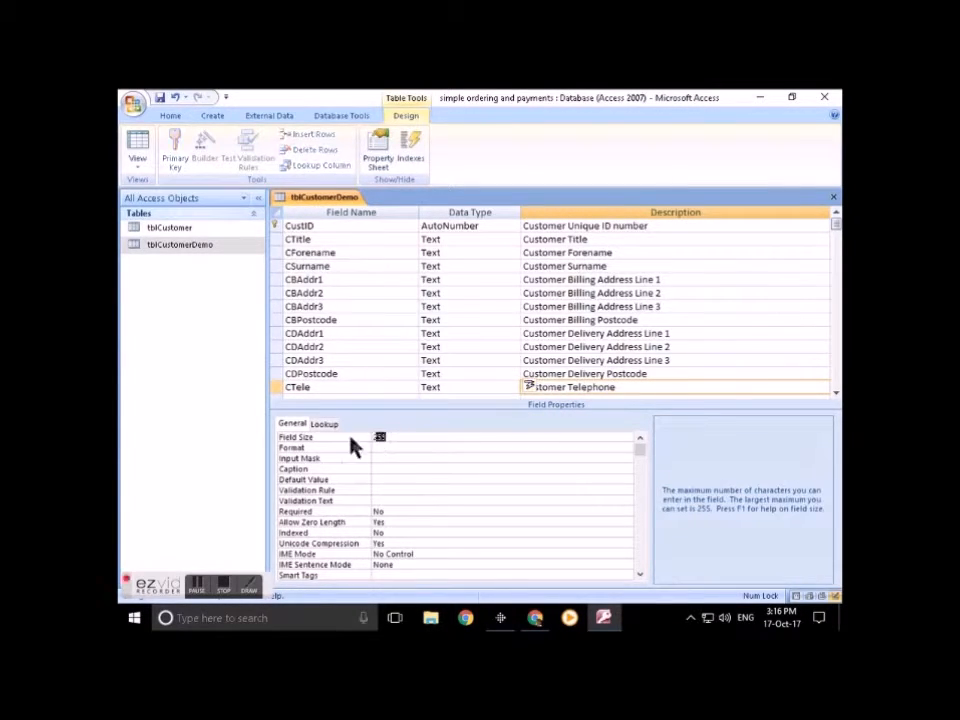
key(BackSpace)
text(20)
Step: Save the table while opening CTele's Input Mask wizard, then cancel the wizard
click(396, 456)
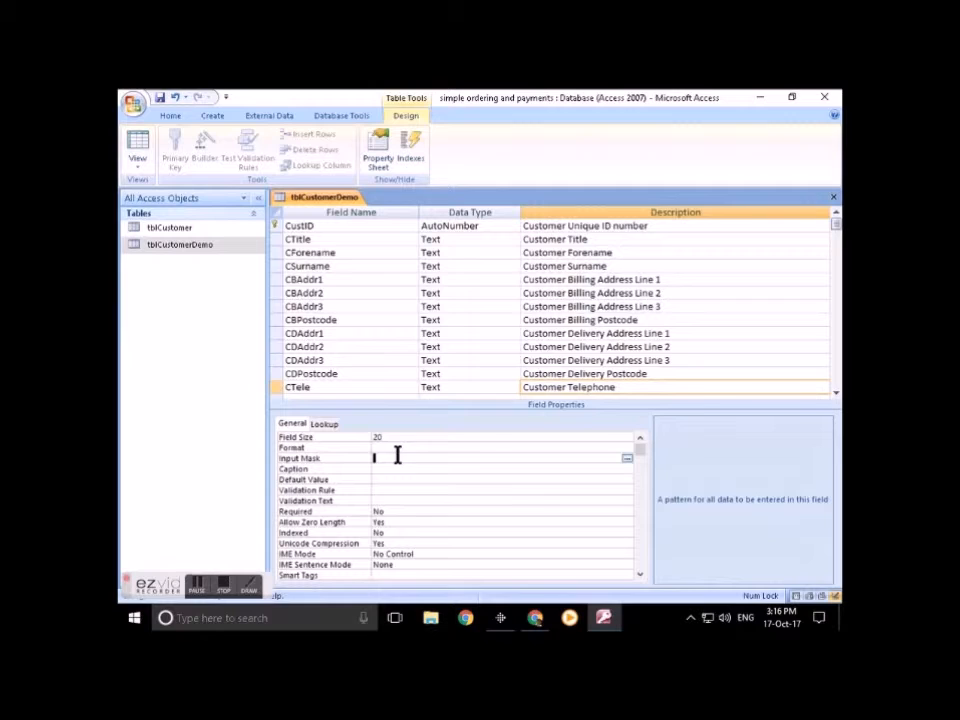
click(627, 458)
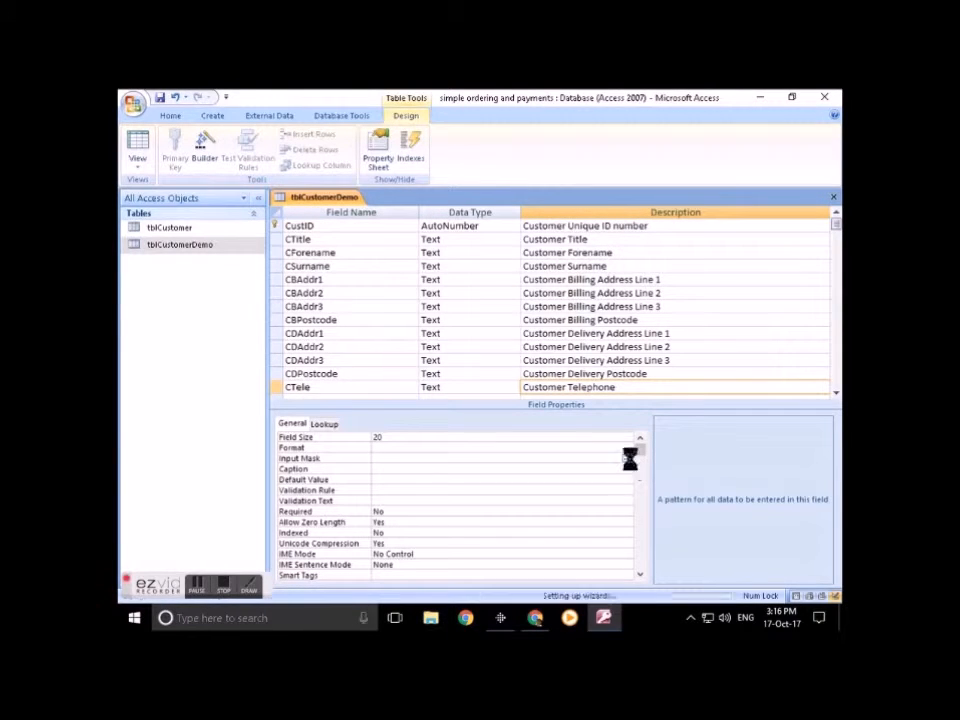
click(466, 389)
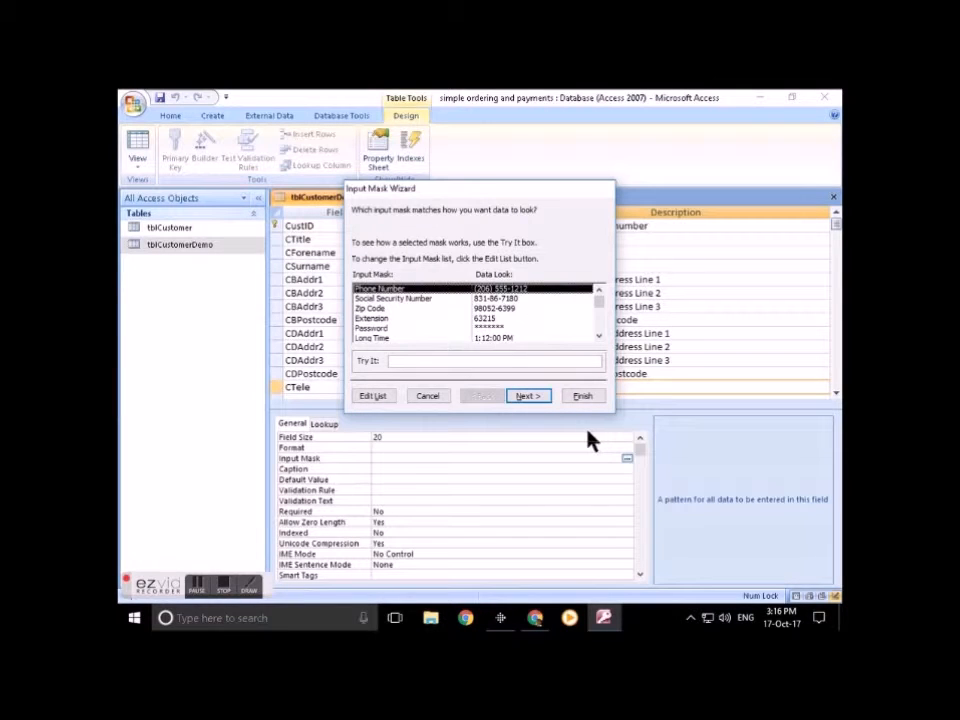
click(428, 396)
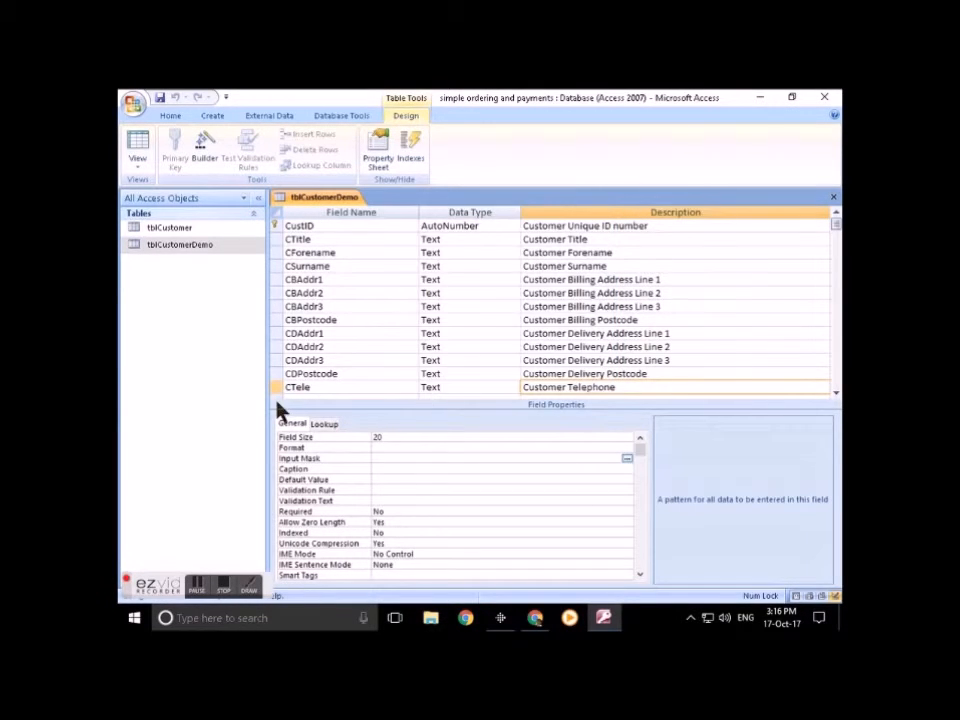
click(321, 387)
scroll(321, 388, down, 2)
Step: Add a CEmail Text field with a field size of 100
click(297, 318)
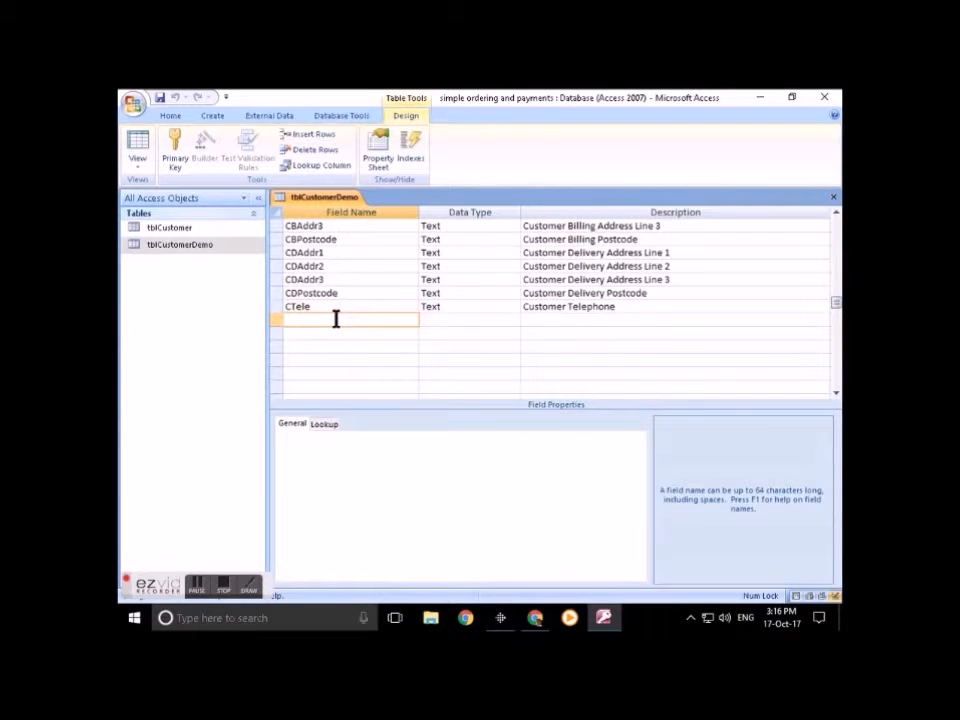
text(CEmail)
click(432, 320)
drag(452, 319, 373, 319)
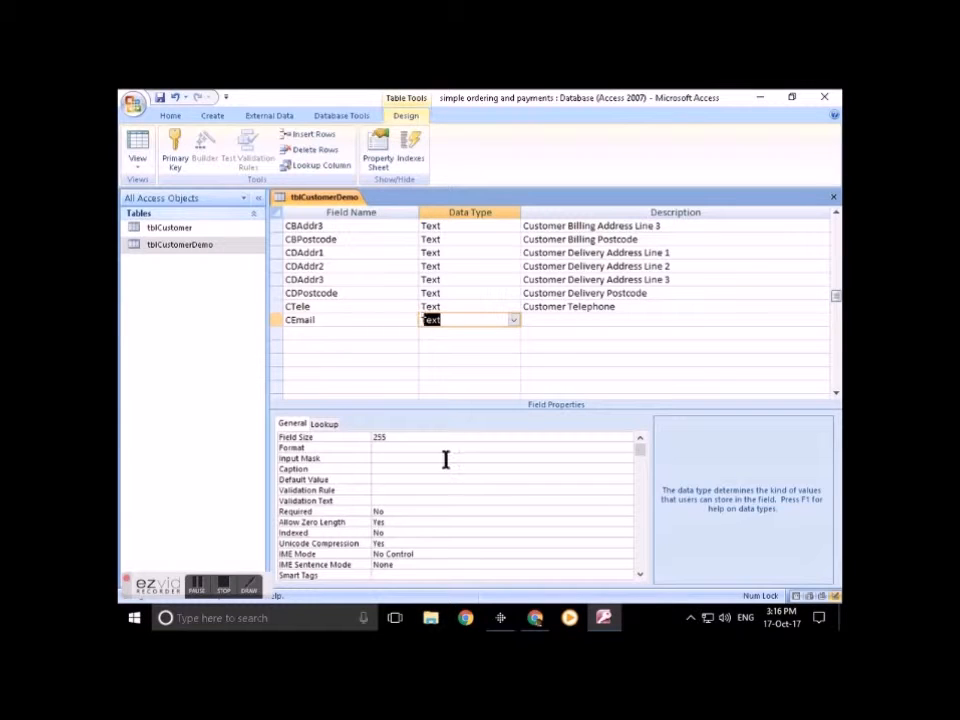
click(357, 441)
text(10)
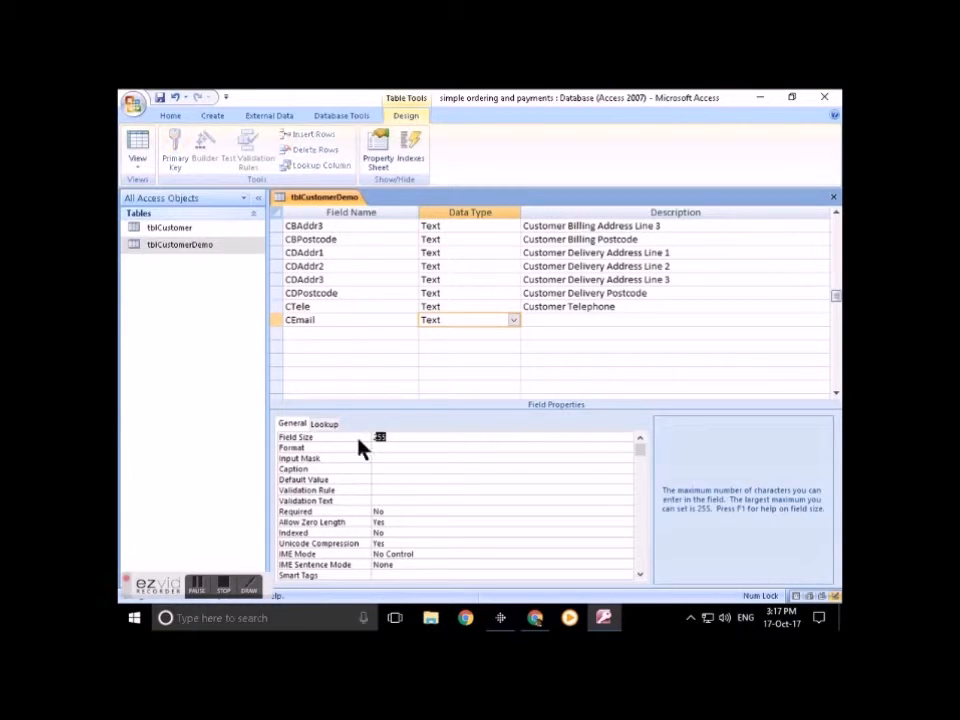
text(0)
click(385, 448)
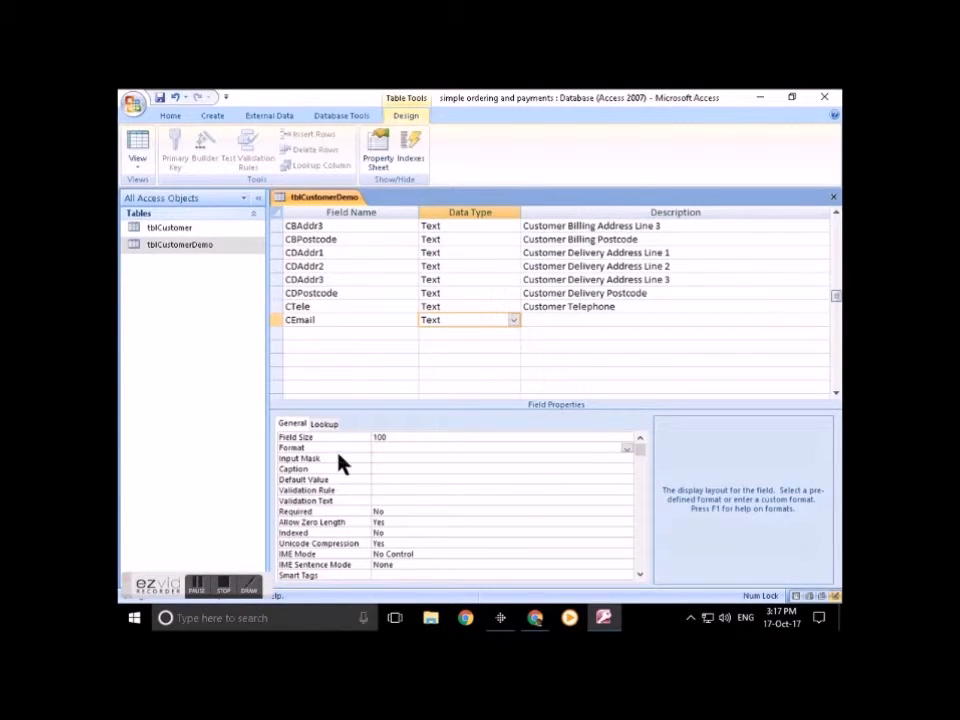
click(390, 437)
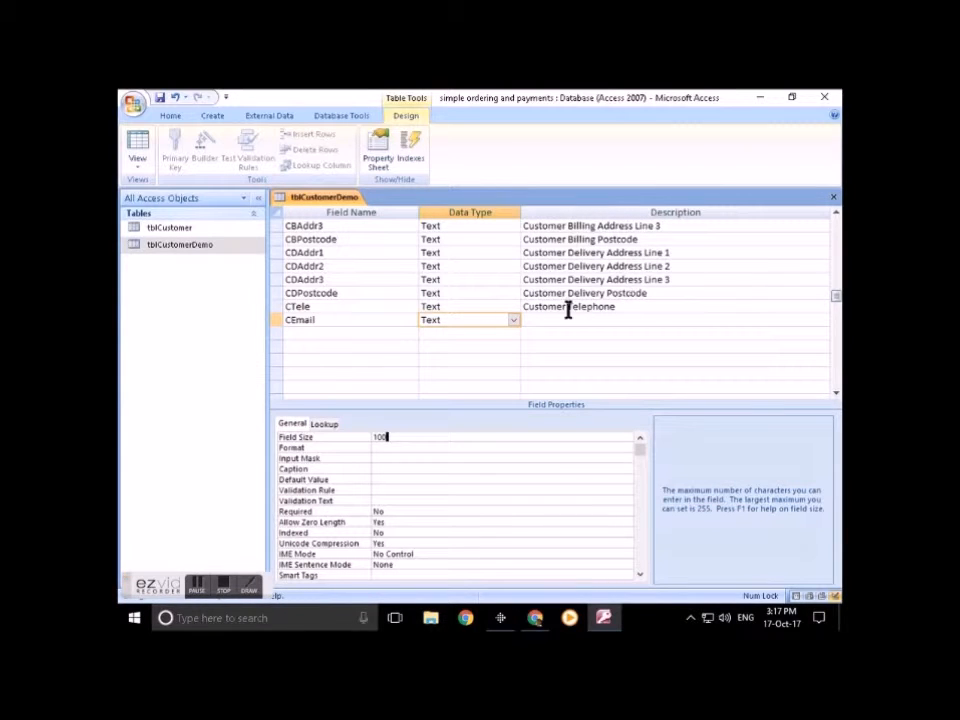
Step: Describe CEmail as 'Customer Email', keeping its data type as Text
click(539, 320)
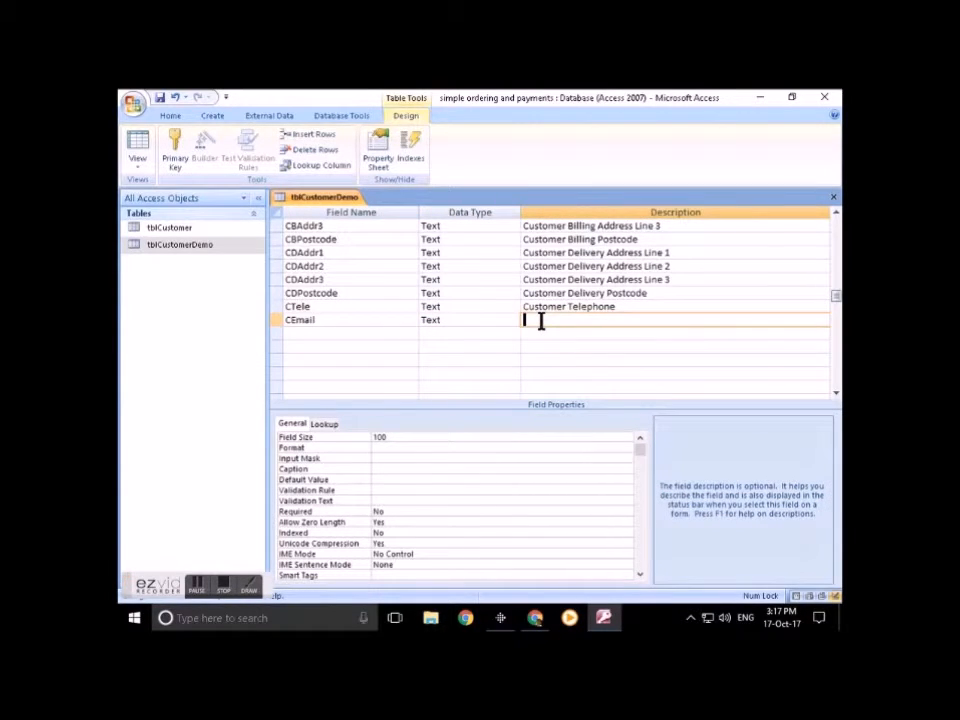
text(Customer)
click(381, 437)
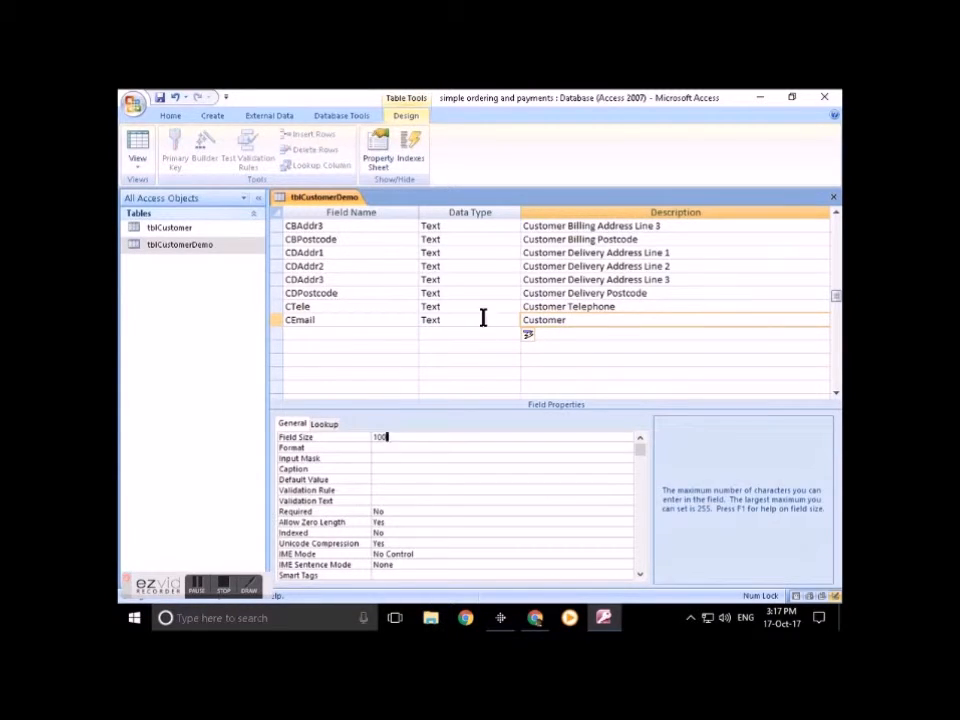
click(505, 320)
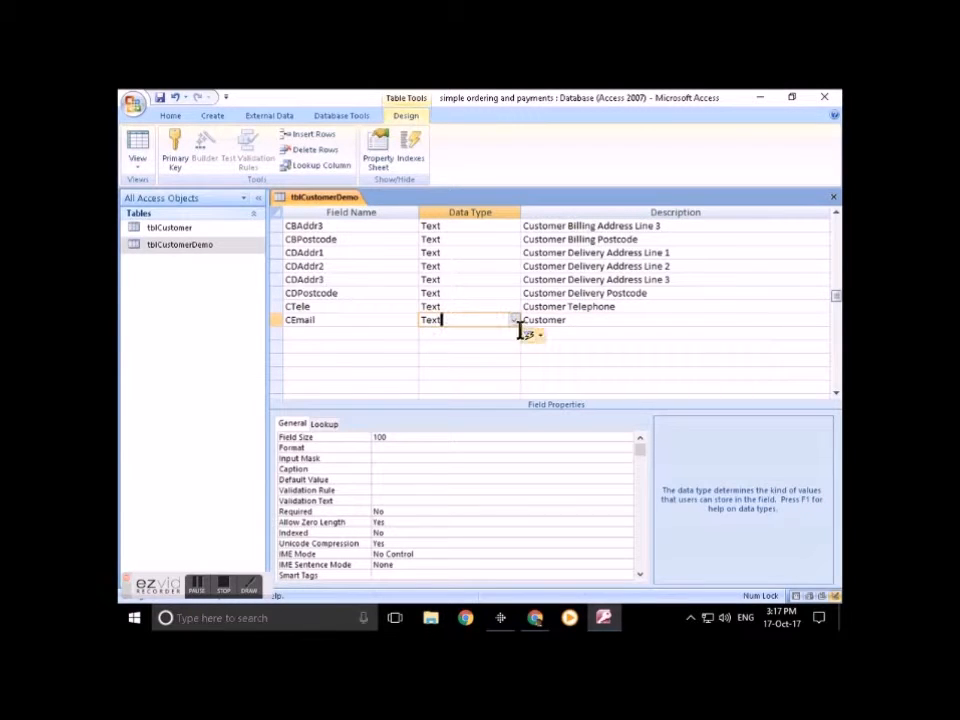
click(513, 320)
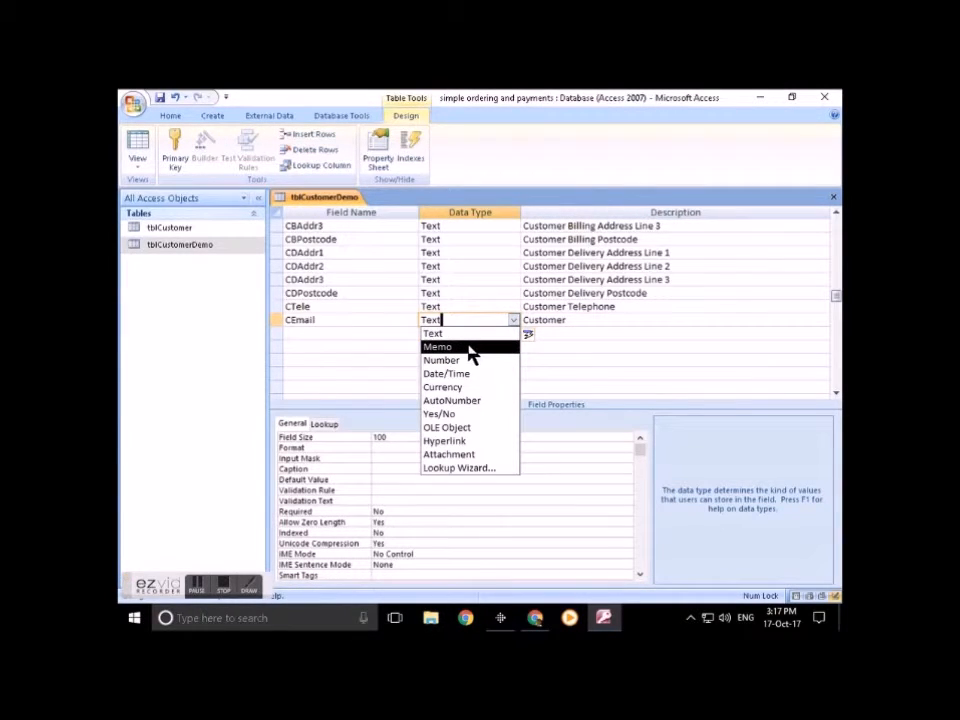
click(292, 332)
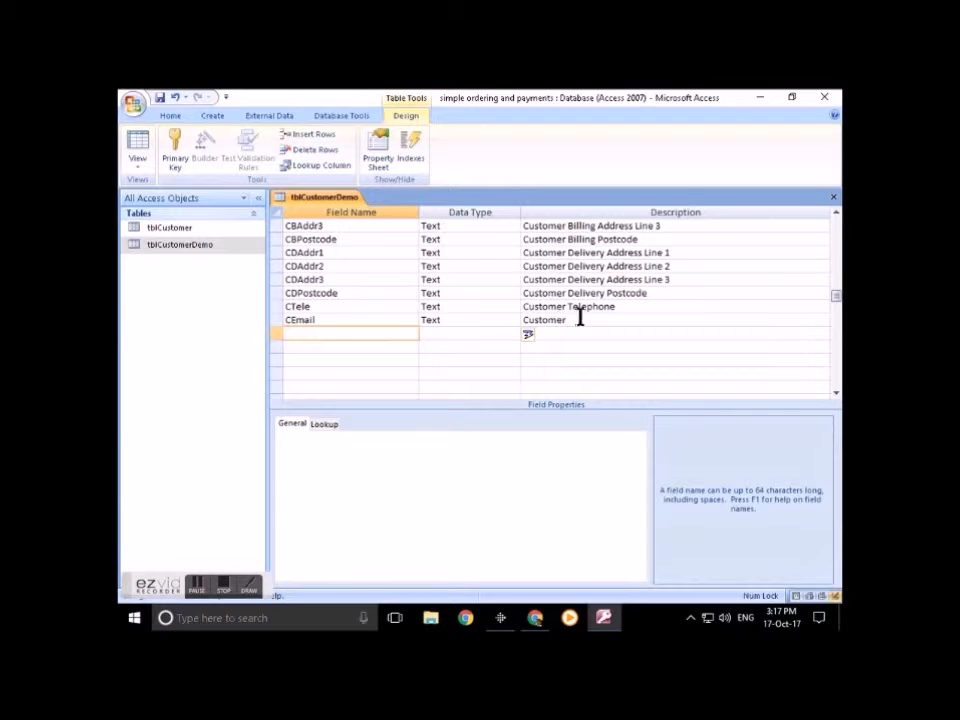
click(615, 319)
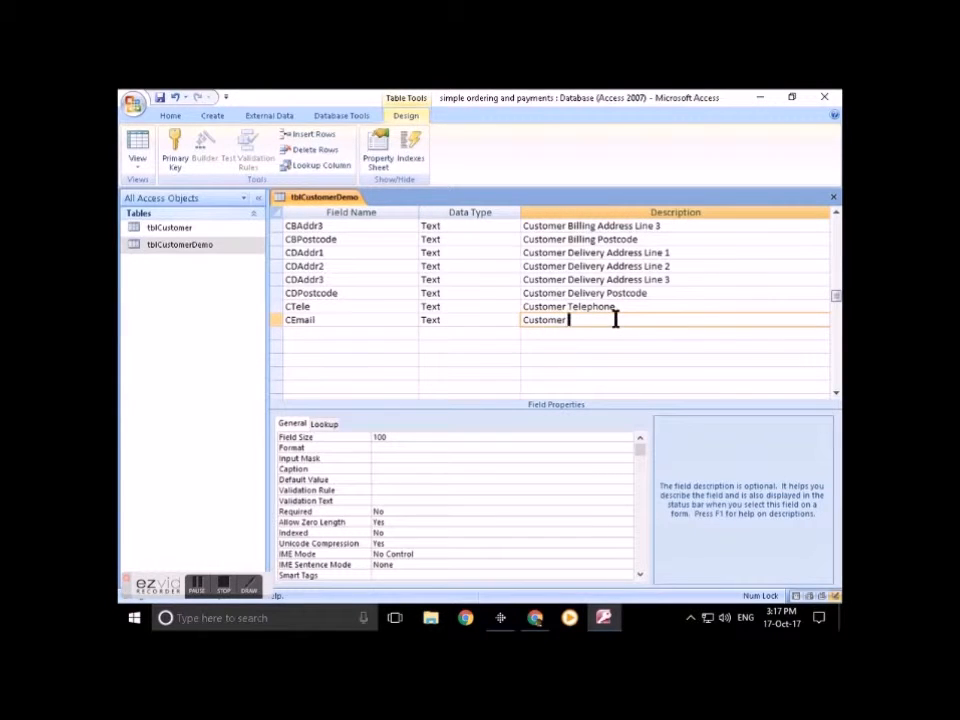
text(Email)
click(384, 490)
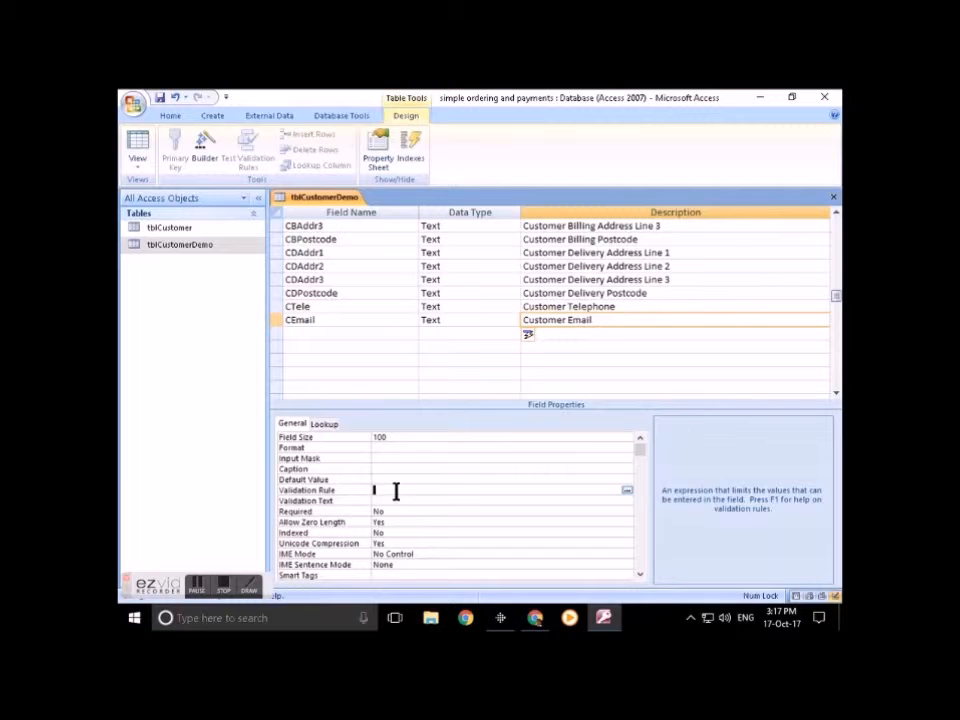
Step: Google 'validation rule msaccess email' and open the Office Support and Stack Overflow results in tabs
key(alt+Tab)
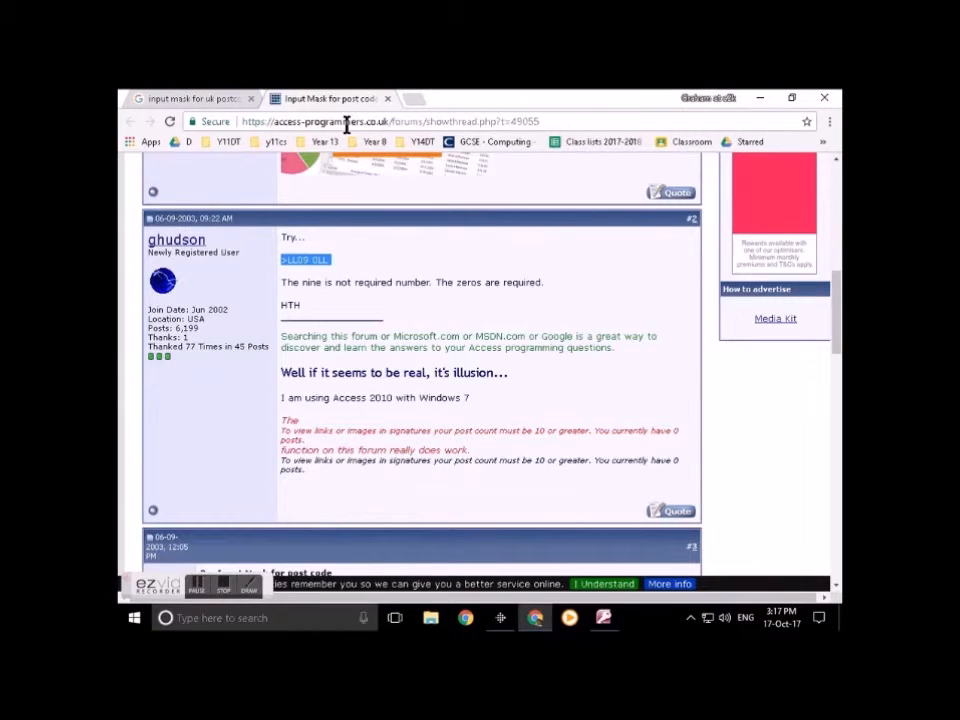
click(352, 121)
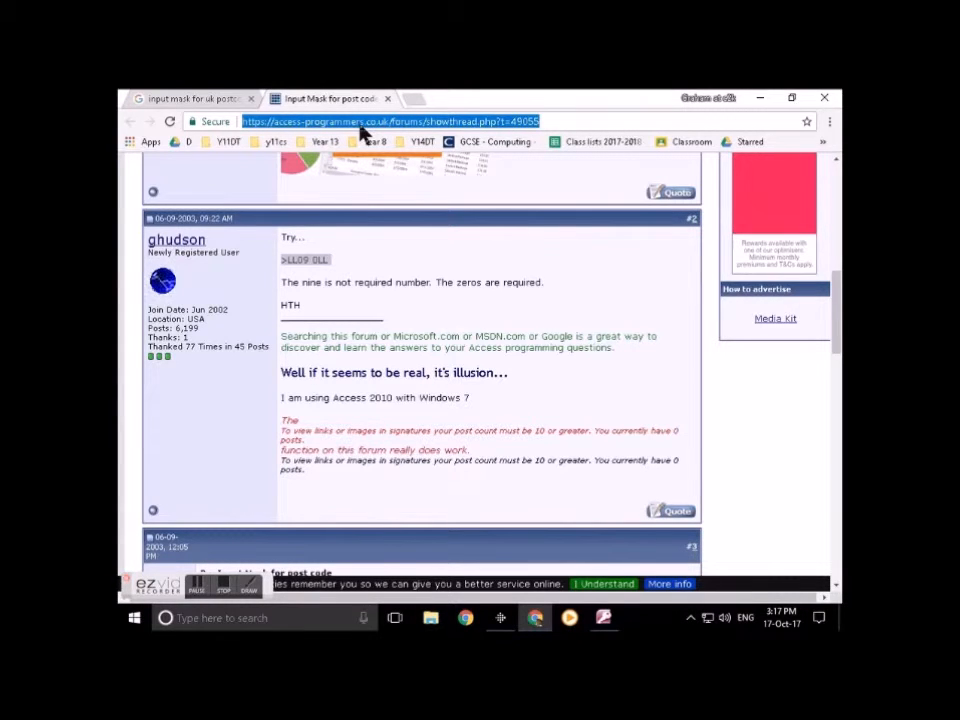
text(vali)
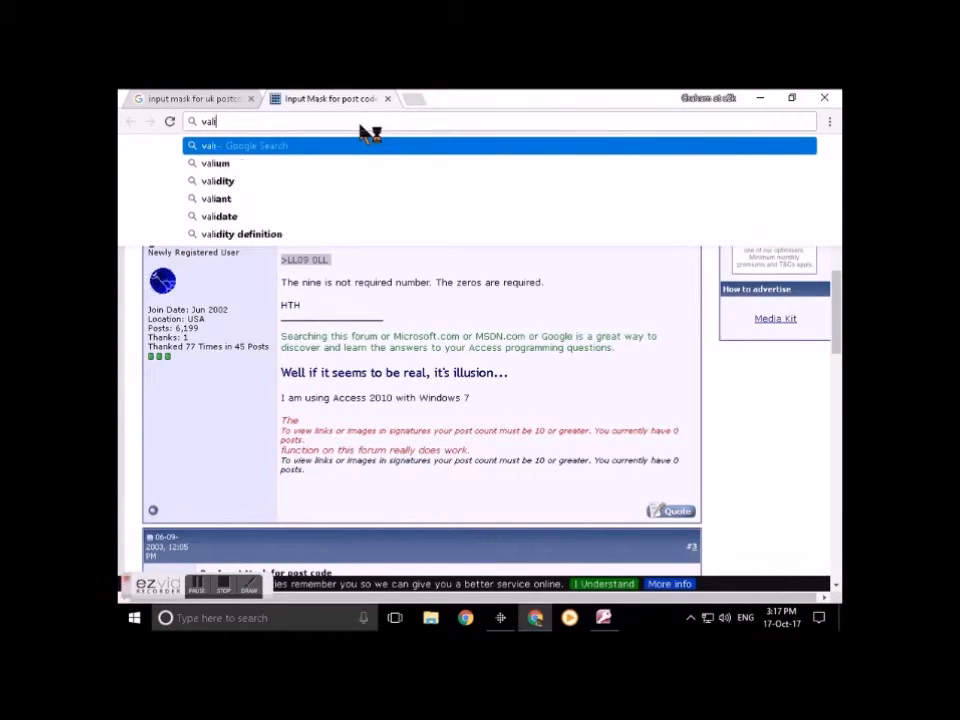
text(dation rule)
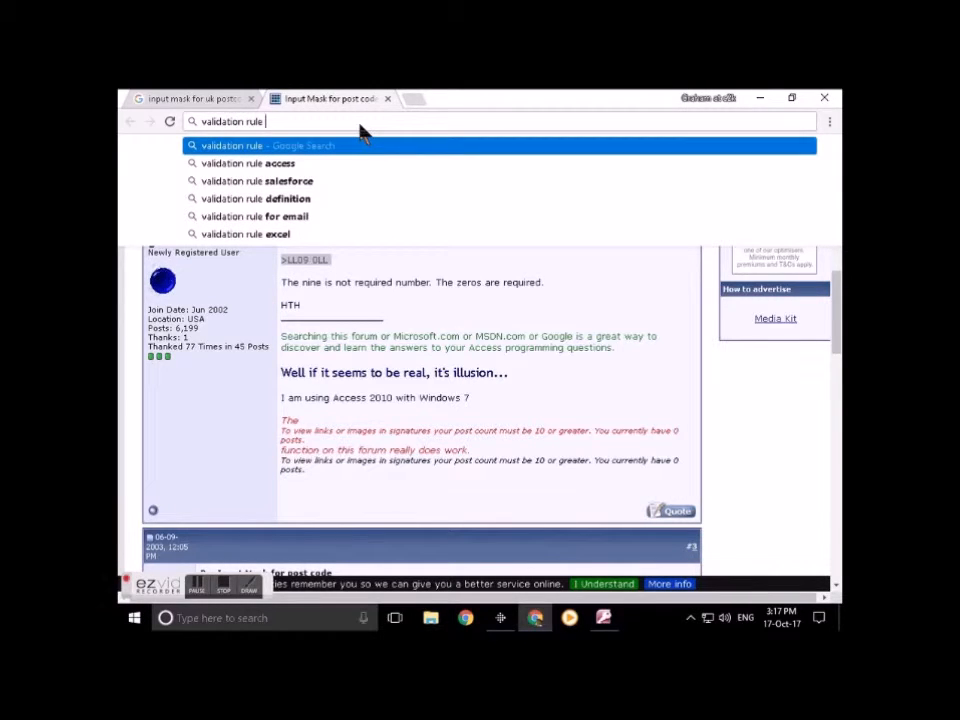
text(msaccess )
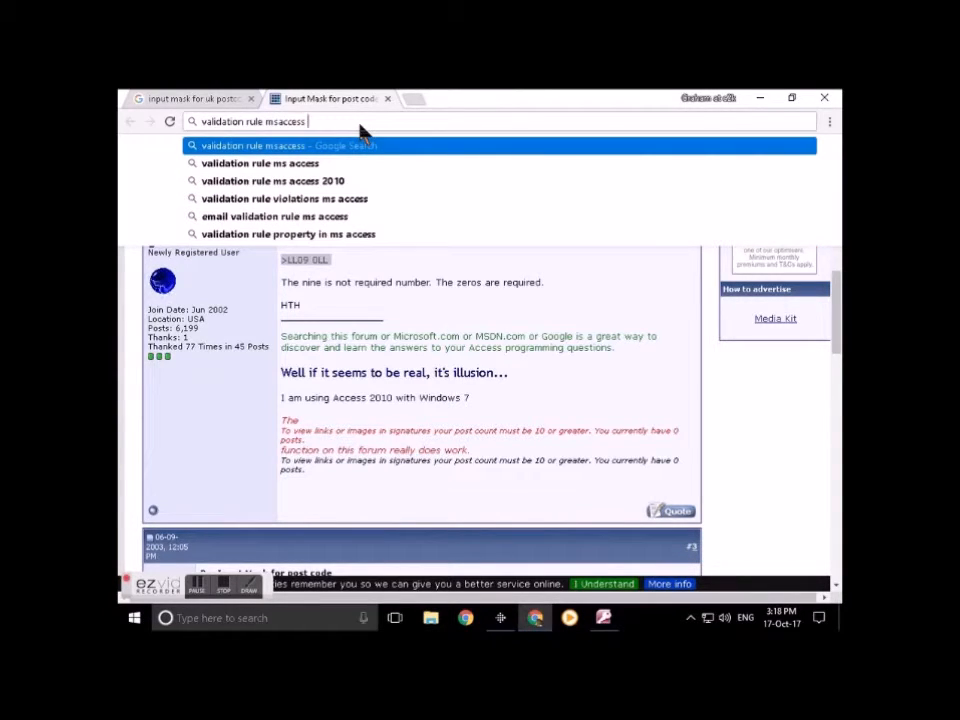
text(email)
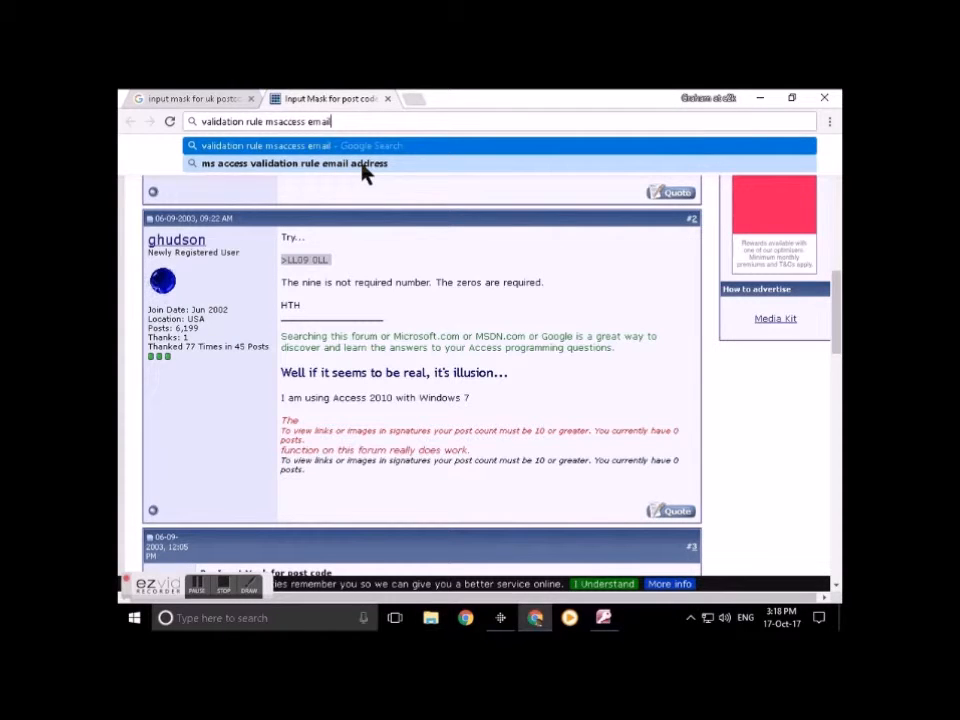
key(Return)
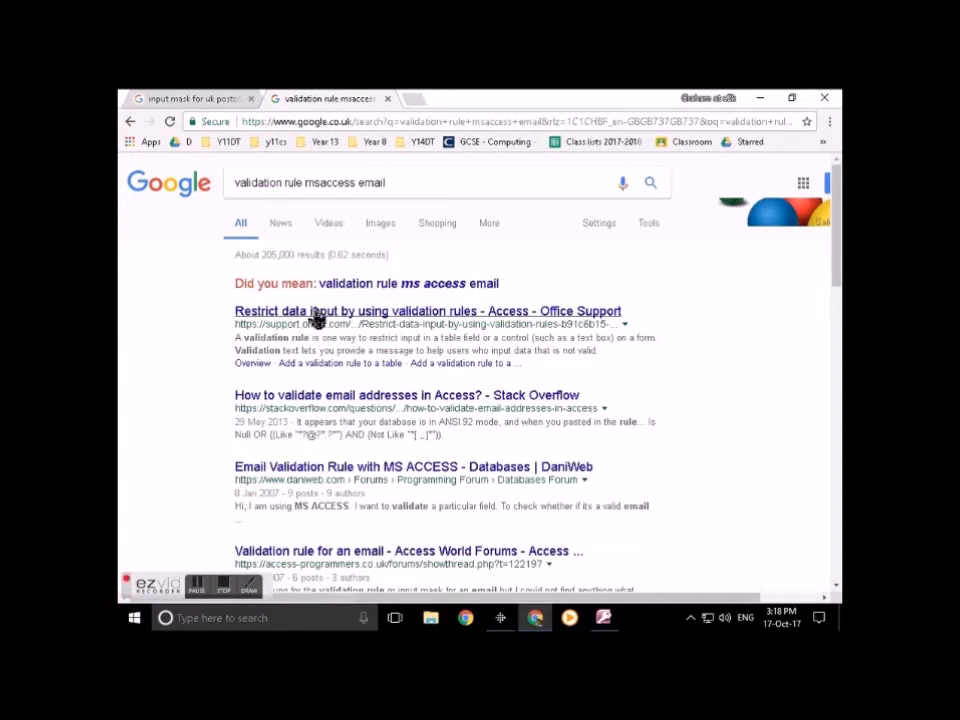
ctrl+click(390, 316)
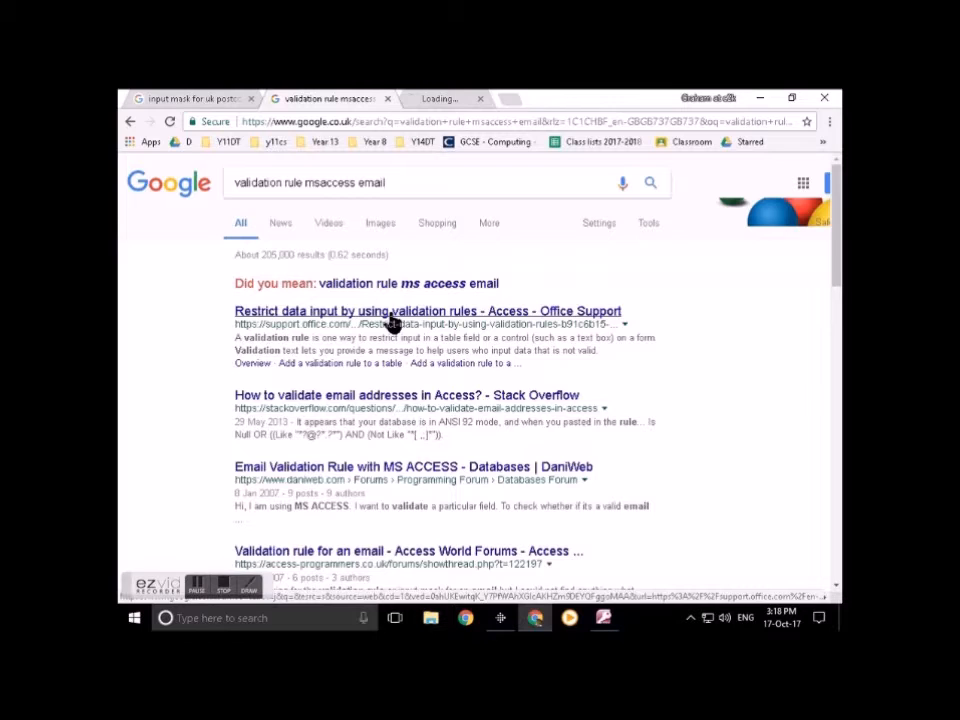
ctrl+click(372, 399)
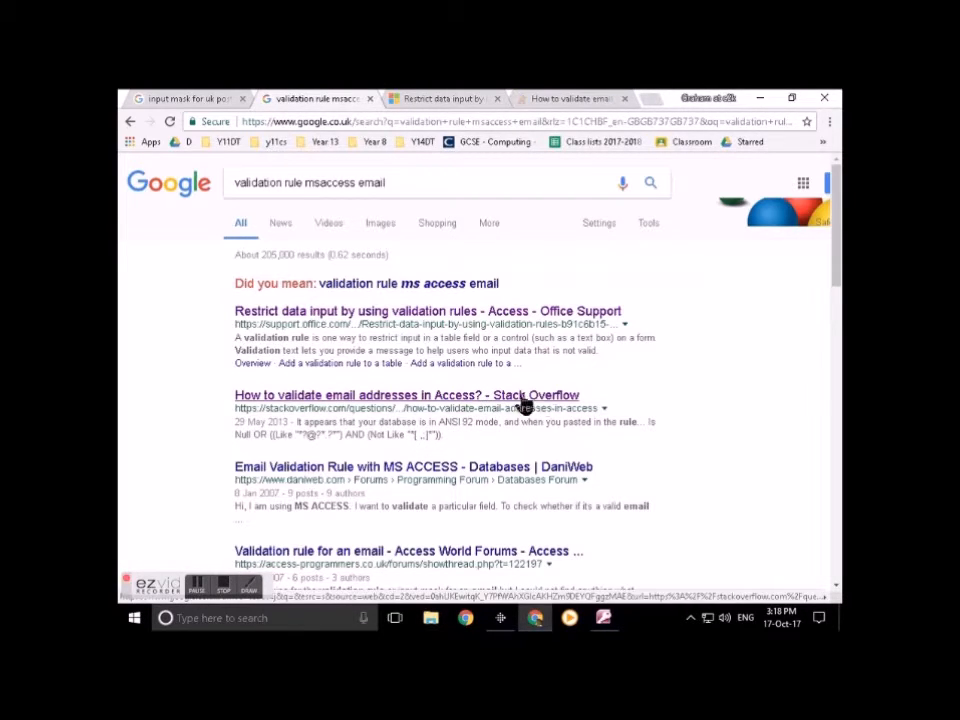
Step: Copy the two-line email validation expression from the Stack Overflow question and return to Access
click(573, 100)
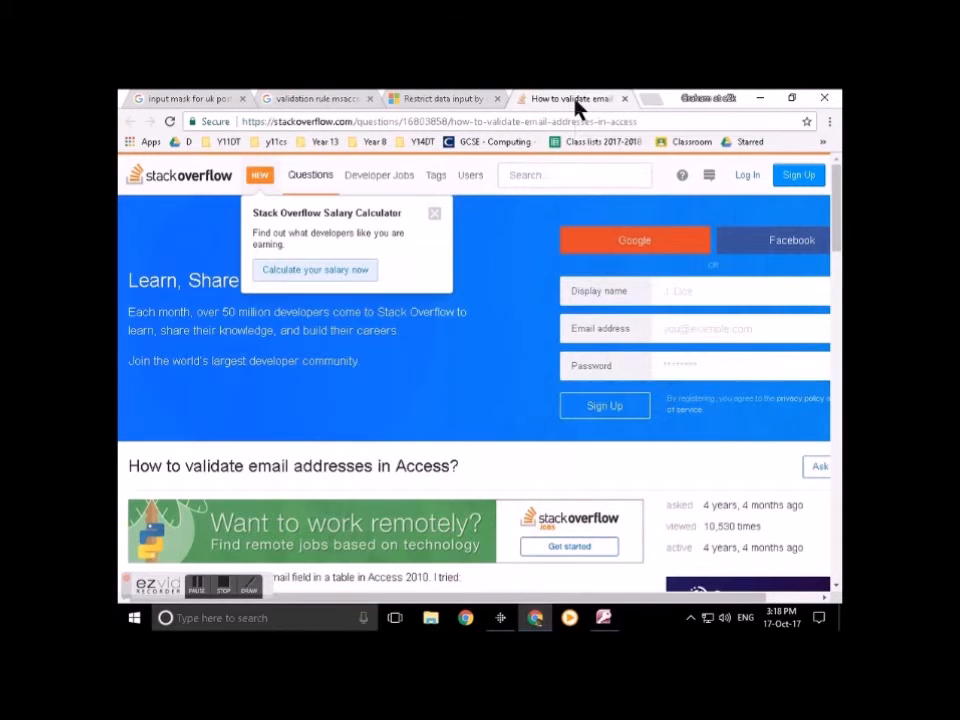
scroll(290, 480, down, 8)
scroll(289, 450, up, 4)
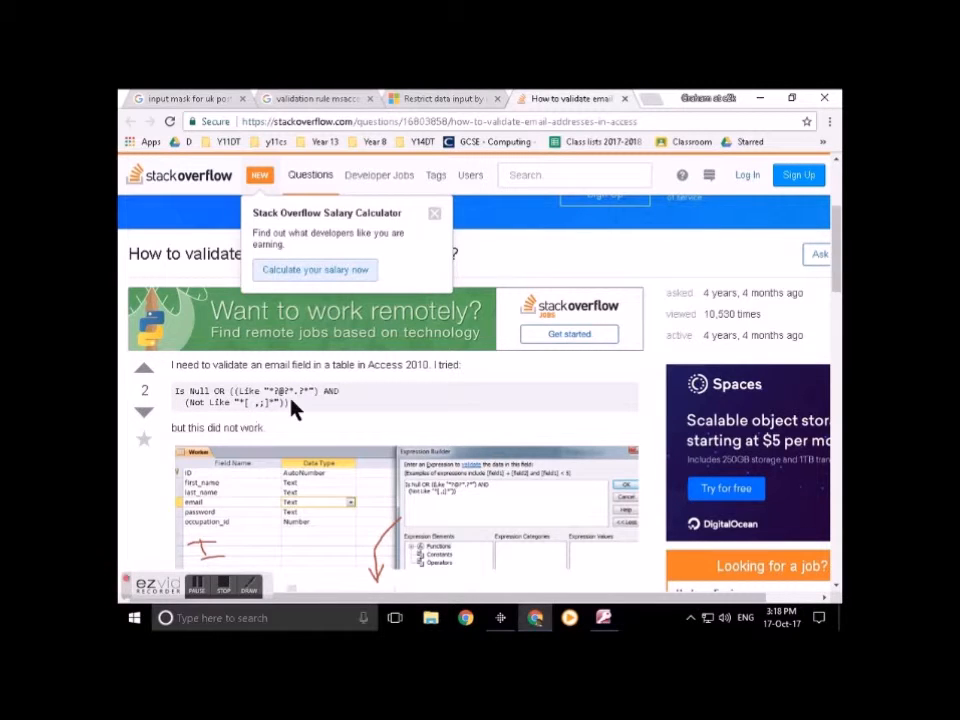
scroll(294, 408, down, 8)
scroll(289, 407, down, 1)
scroll(291, 403, up, 1)
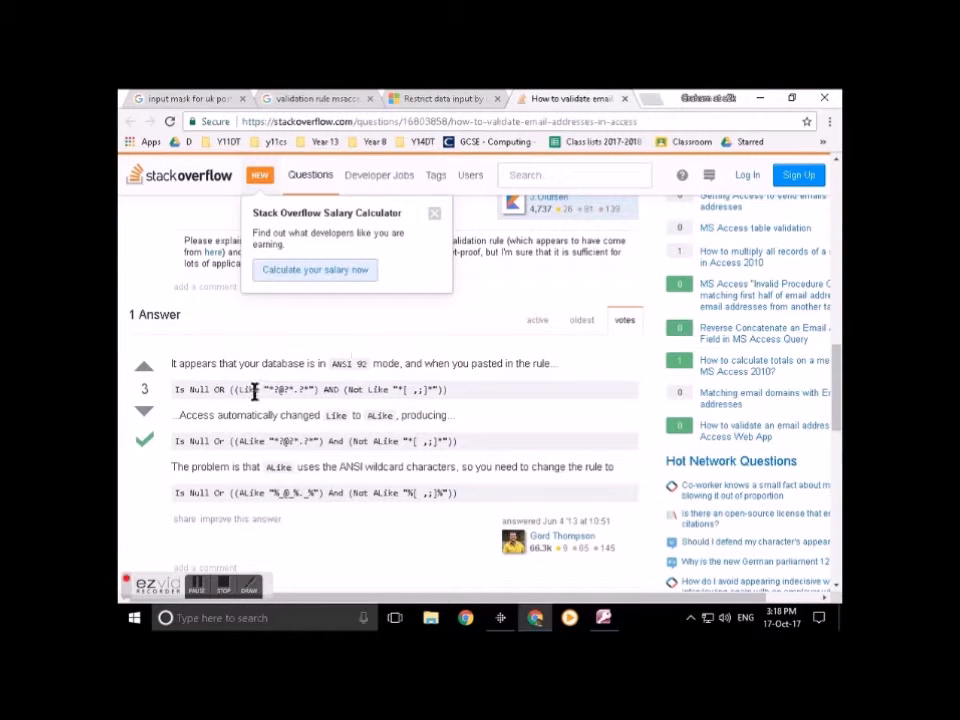
scroll(295, 412, up, 7)
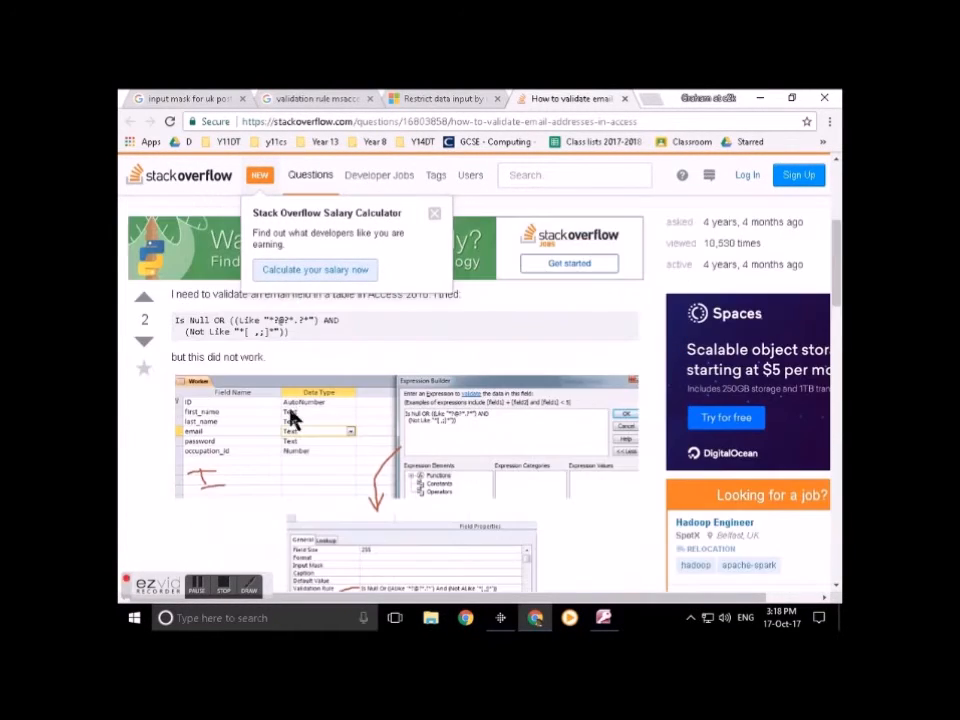
drag(284, 332, 174, 322)
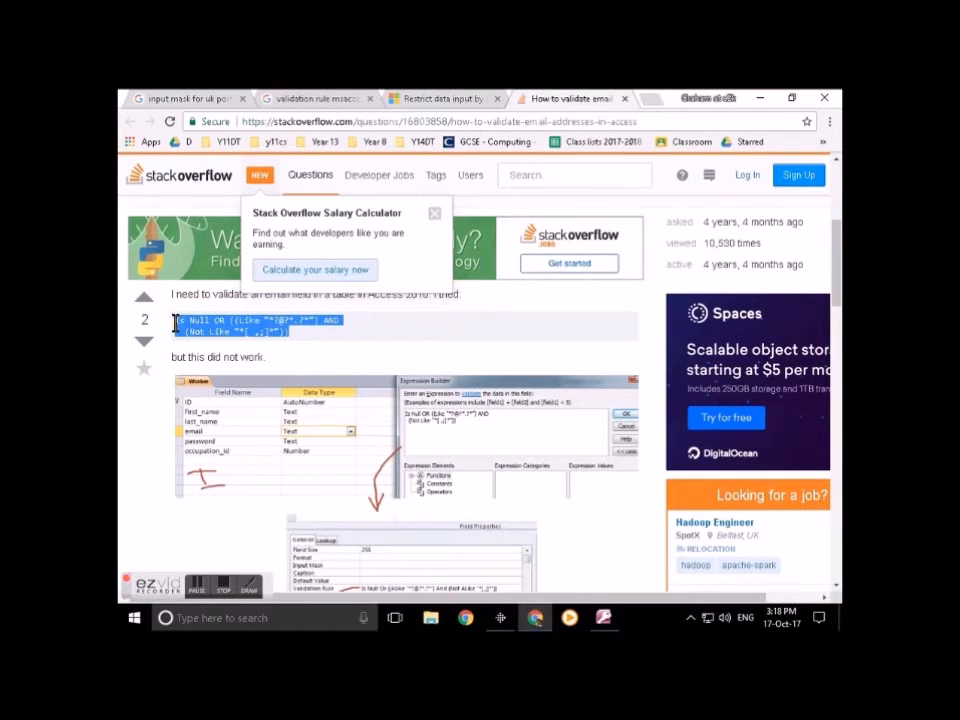
right_click(240, 327)
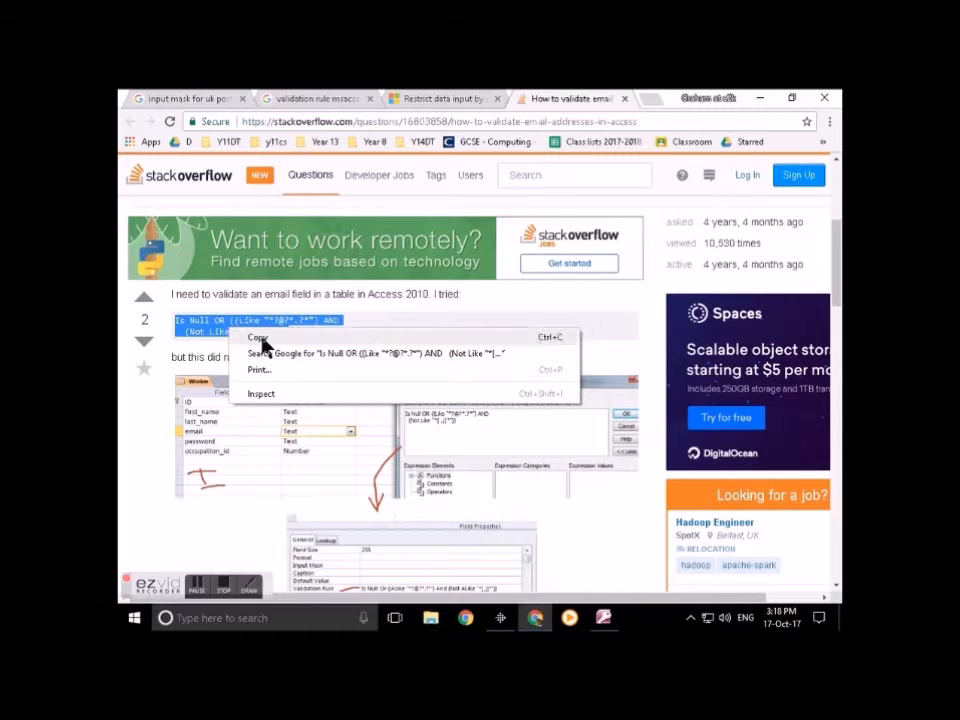
click(266, 339)
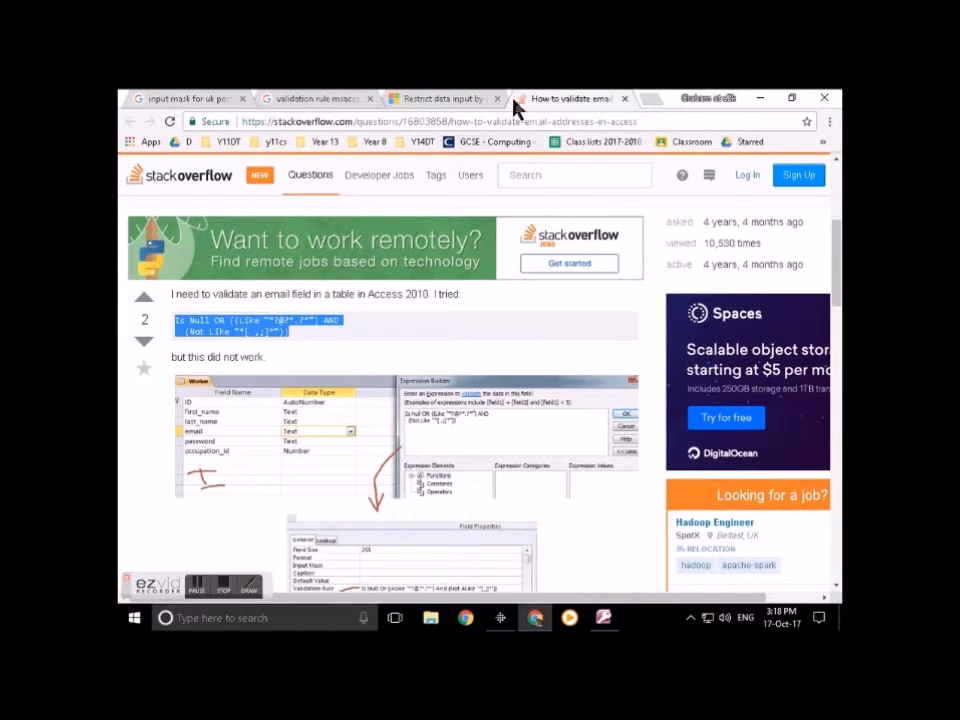
key(alt+Tab)
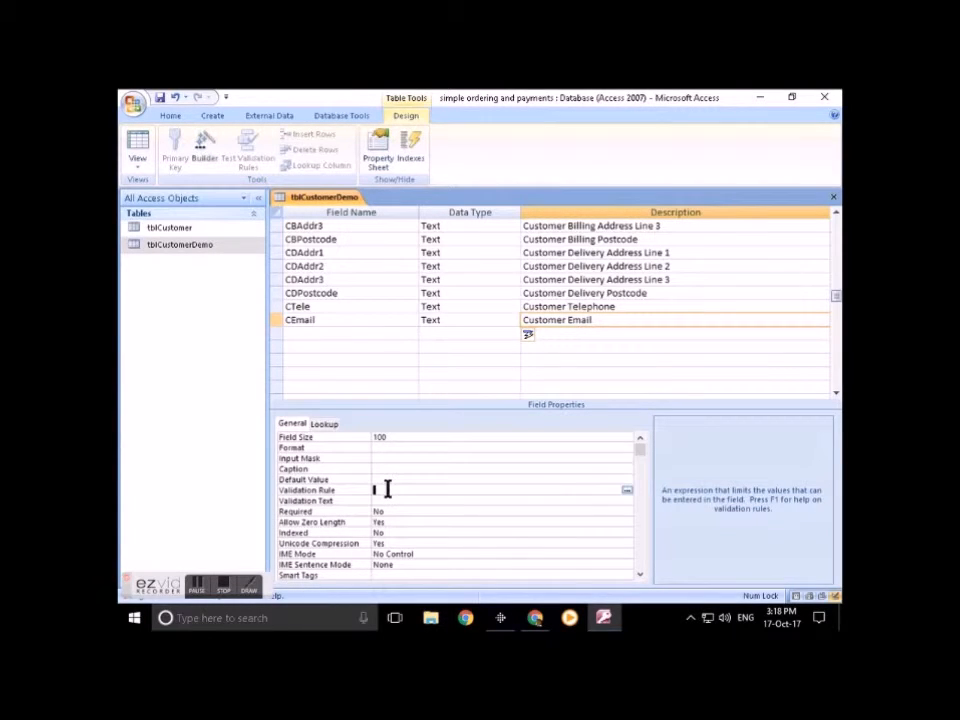
Step: Paste Is Null Or ((Like "*?@?*.?*") And (Not Like "*[ ,;]*")) as CEmail's validation rule
text((Not Like "*[ ,;]*"))
text(Is Null OR ((Like "*?@?*.?*") AND)
key(ctrl+z)
text(Is Null OR ((Like "*?@?*.?*") AND)
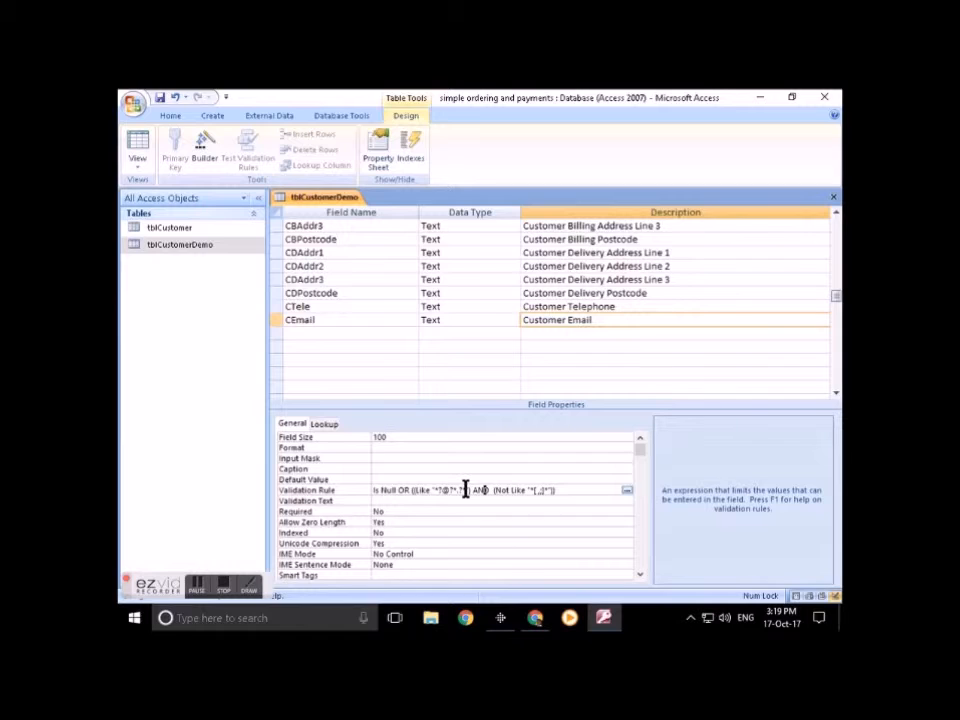
key(Up)
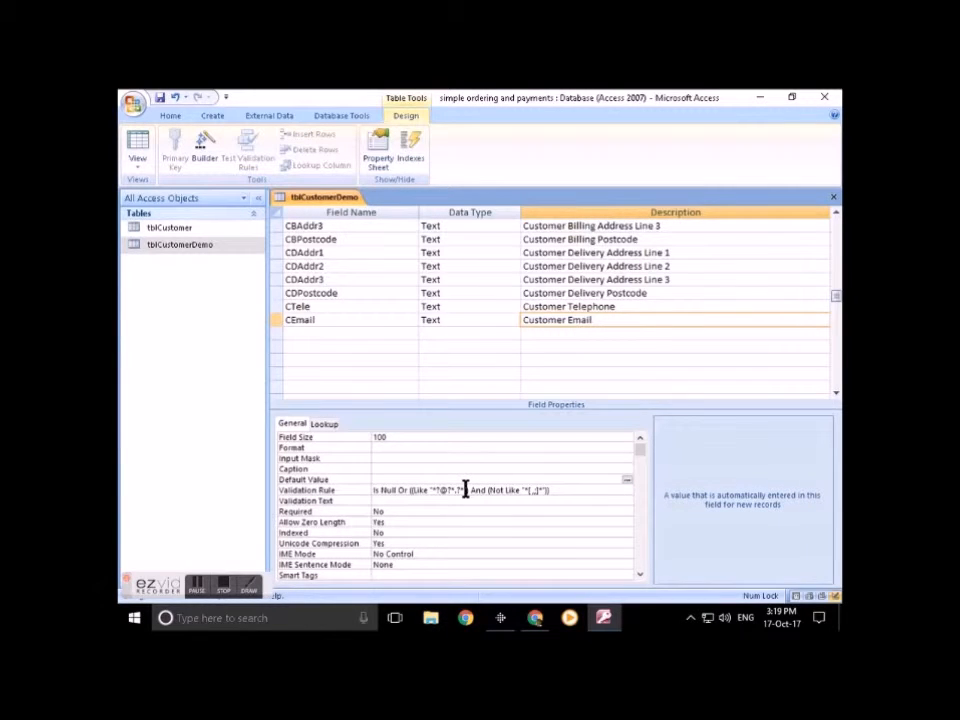
click(405, 499)
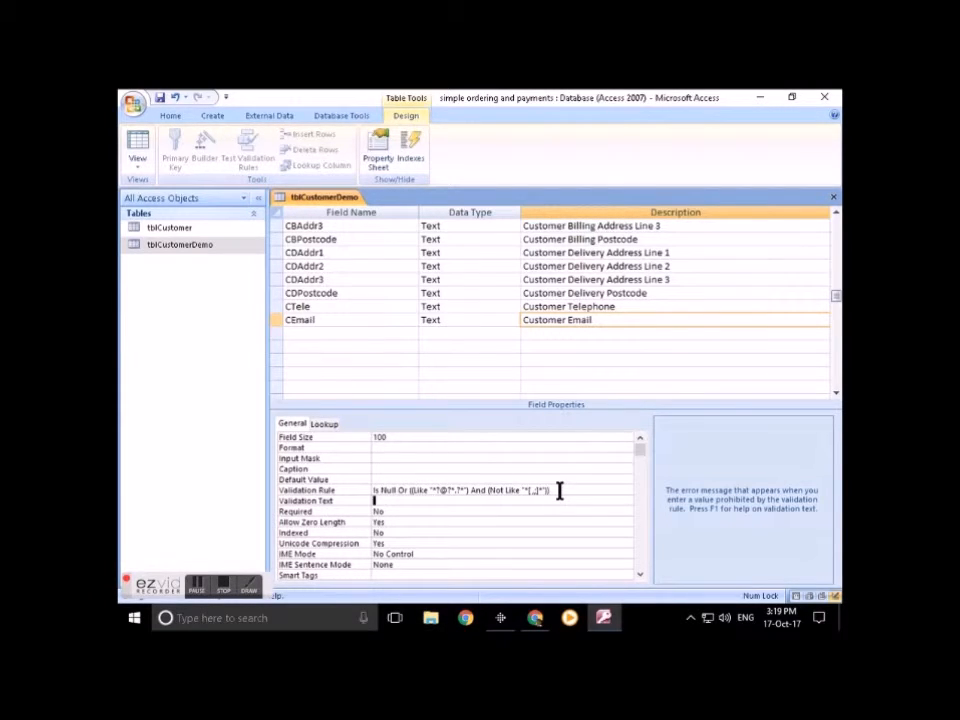
Step: Save tblCustomerDemo and switch to Datasheet View at the new record's CTitle cell
click(137, 148)
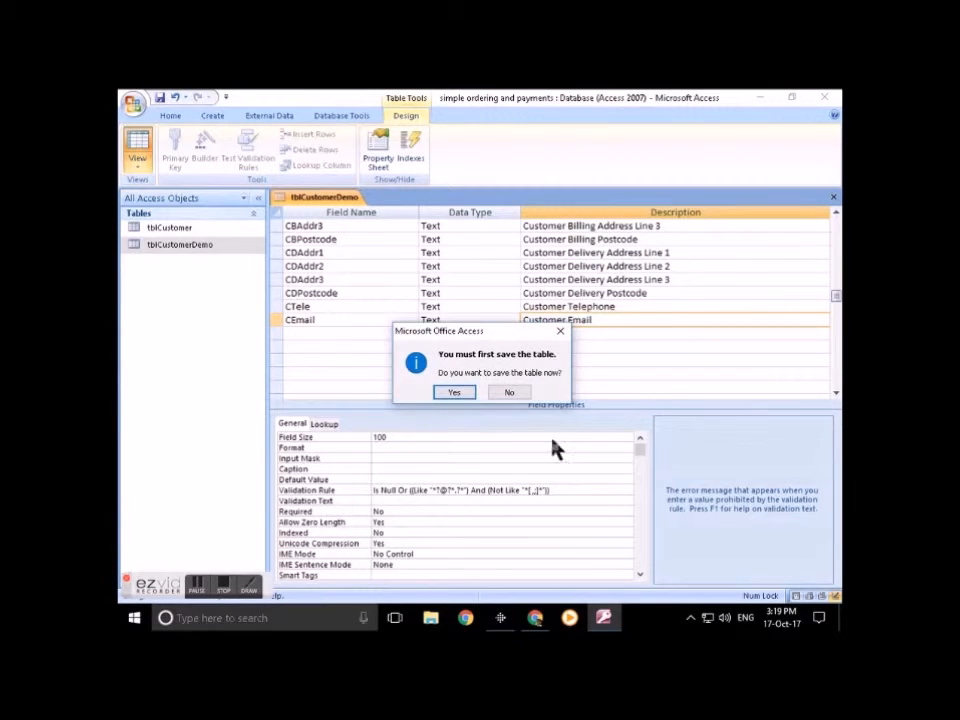
click(454, 394)
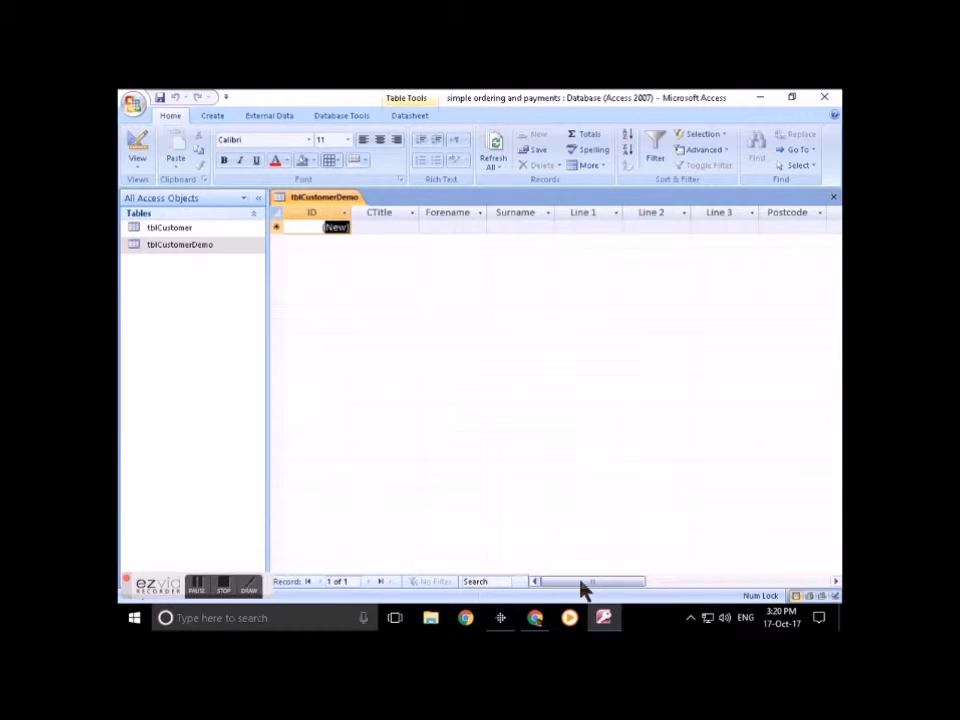
mouse_move(583, 589)
mouse_down()
mouse_move(718, 589)
mouse_move(568, 583)
mouse_up()
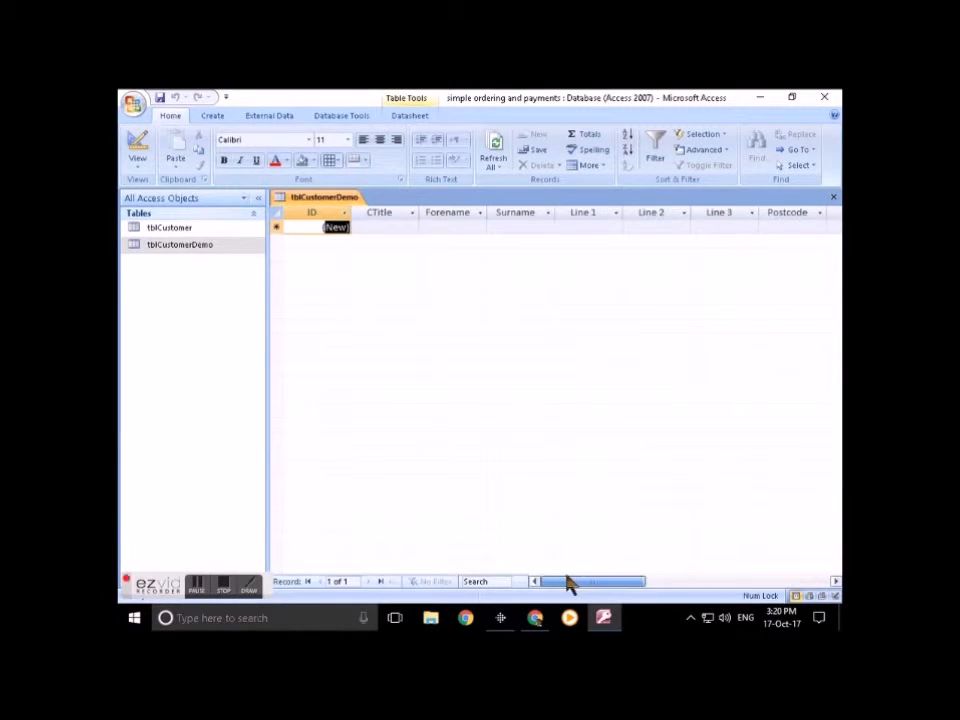
click(405, 226)
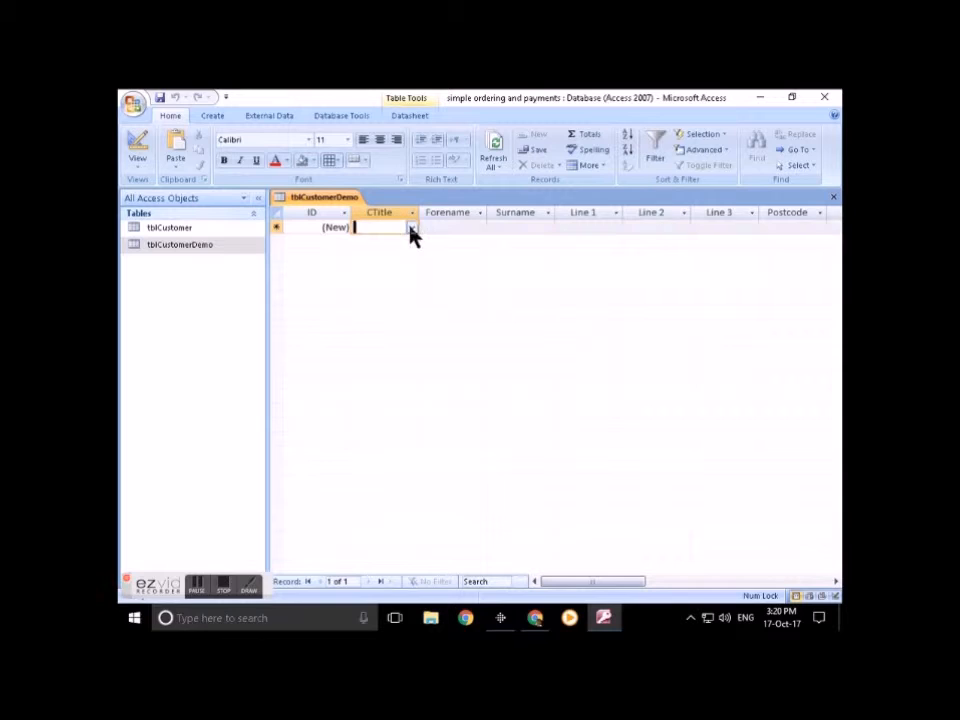
click(411, 229)
Step: Set record 1's title to Mr and dismiss the required-Forename warnings, returning to Forename
click(392, 242)
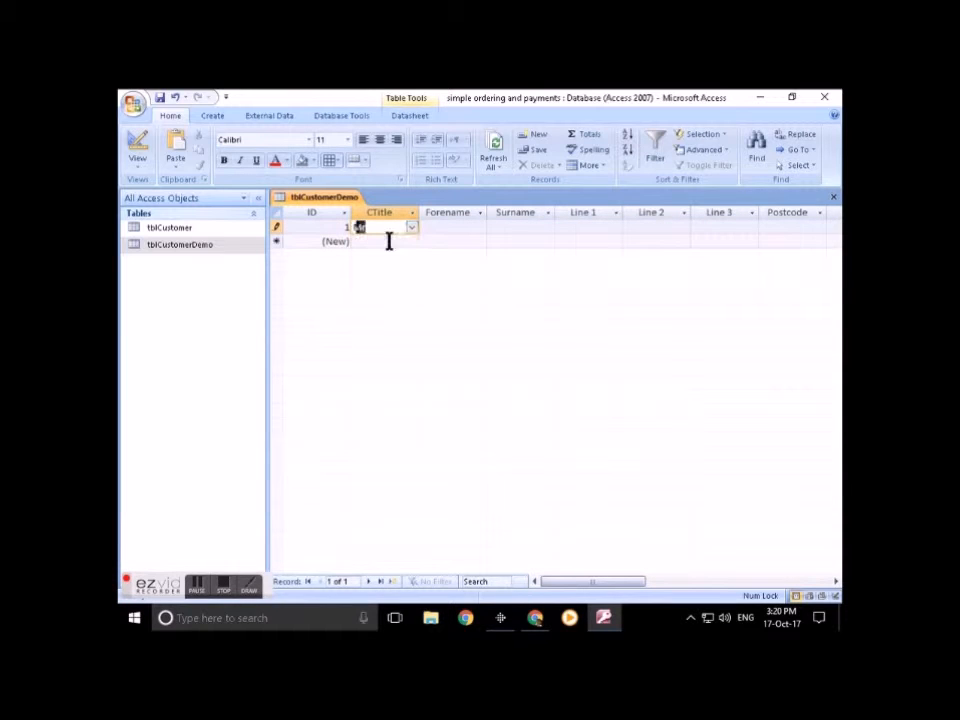
click(444, 240)
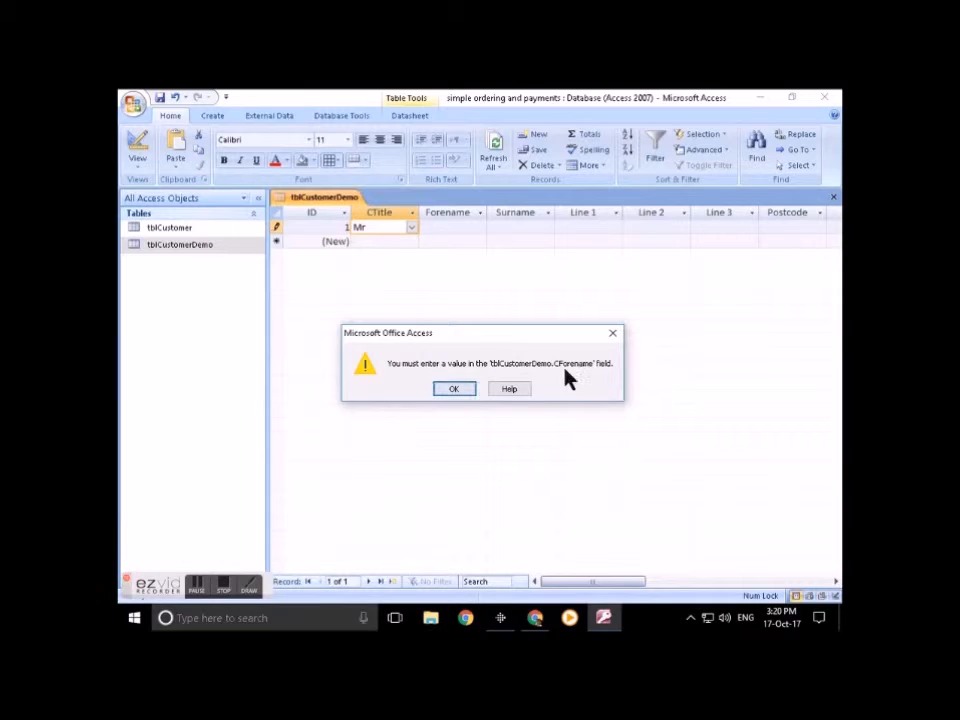
click(455, 392)
click(461, 227)
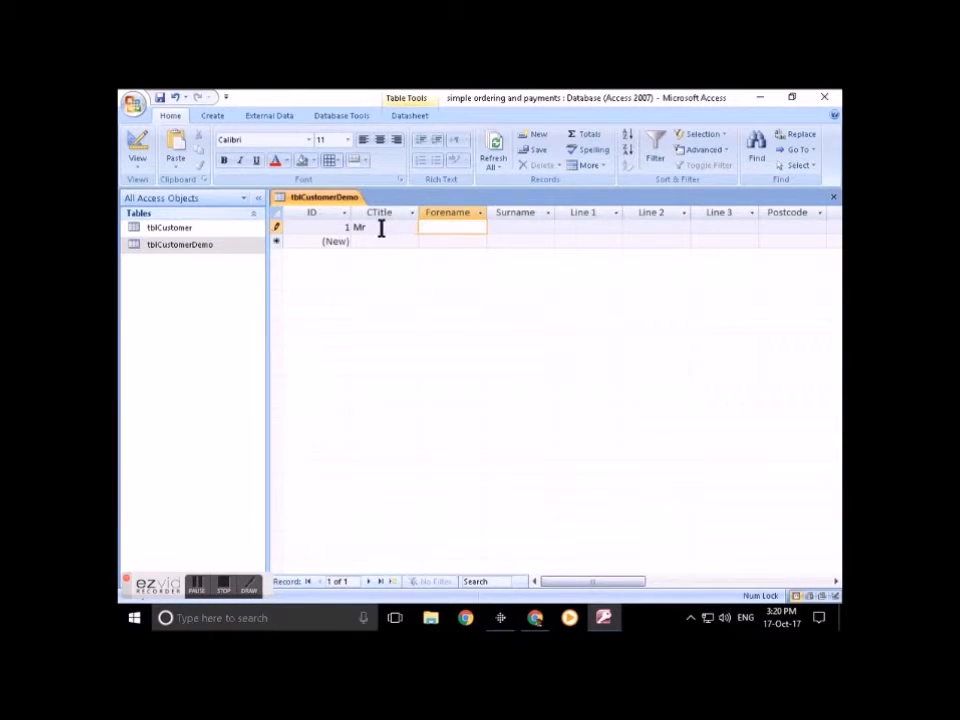
click(515, 227)
click(445, 227)
click(502, 228)
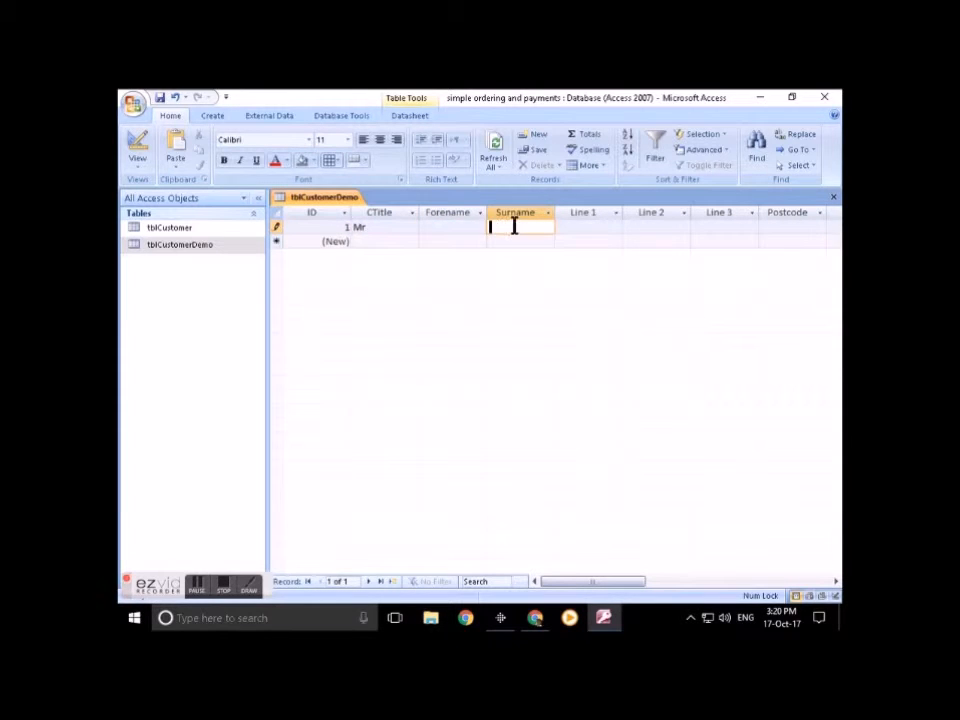
click(427, 227)
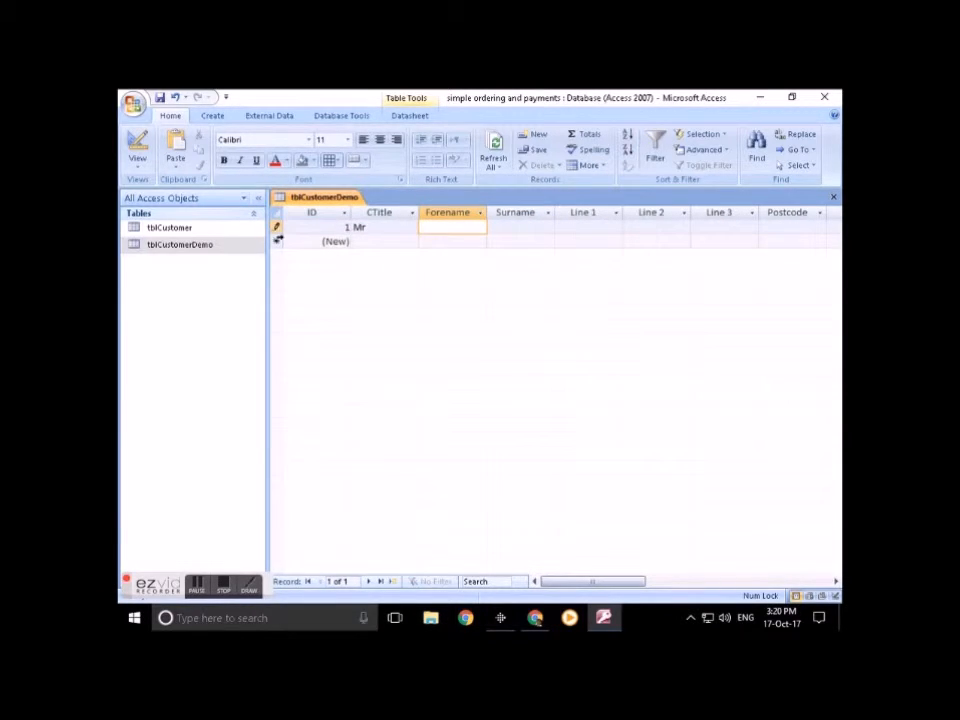
click(424, 245)
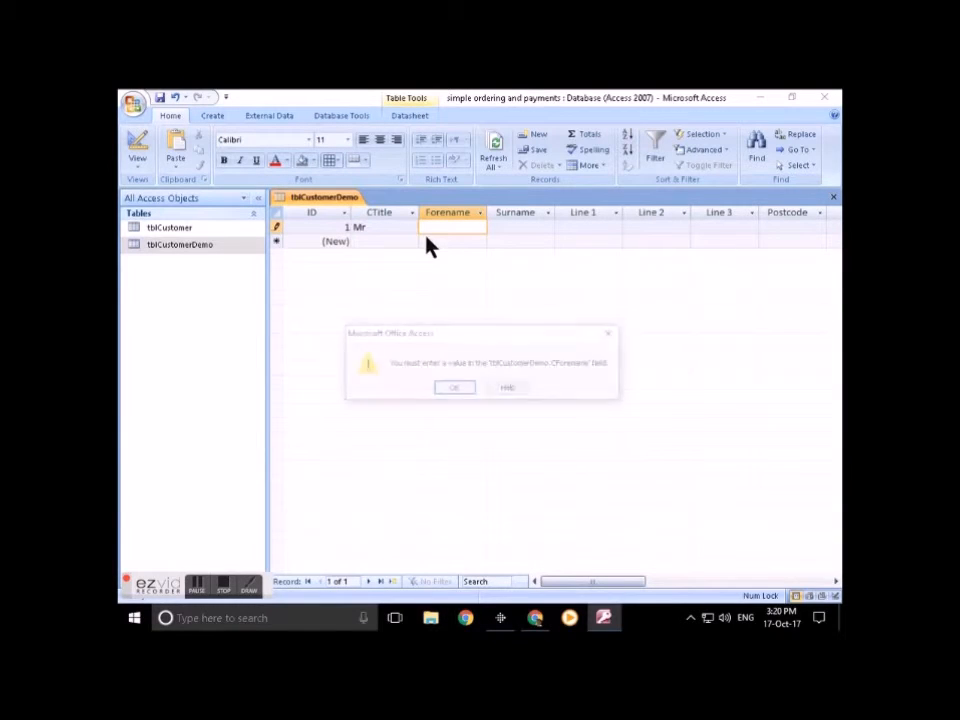
click(453, 391)
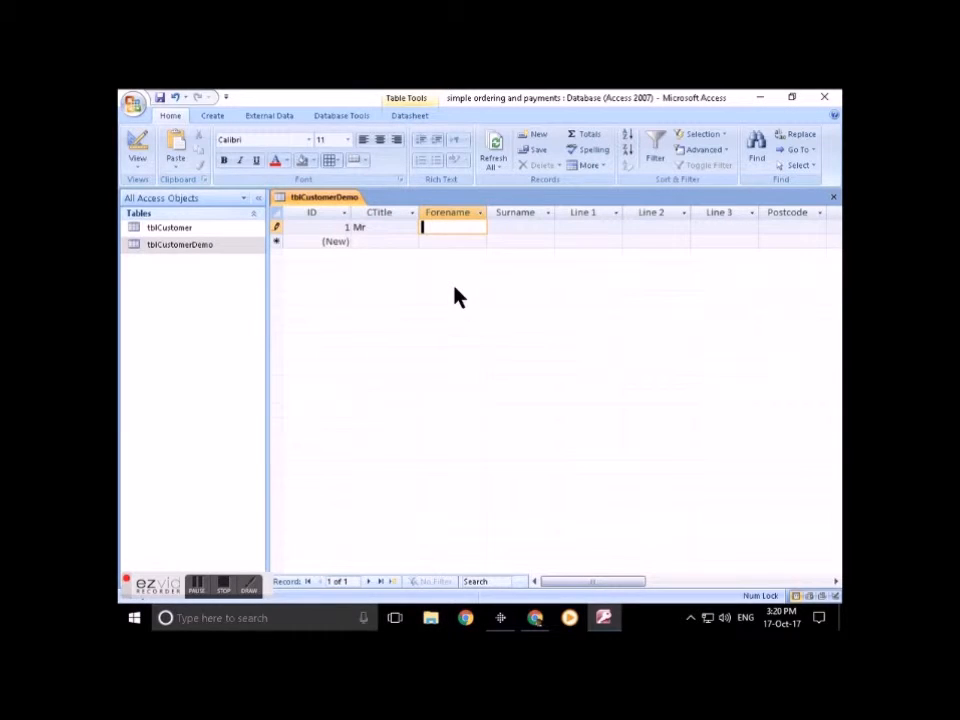
Step: Enter the test customer's forename and surname
key(Tab)
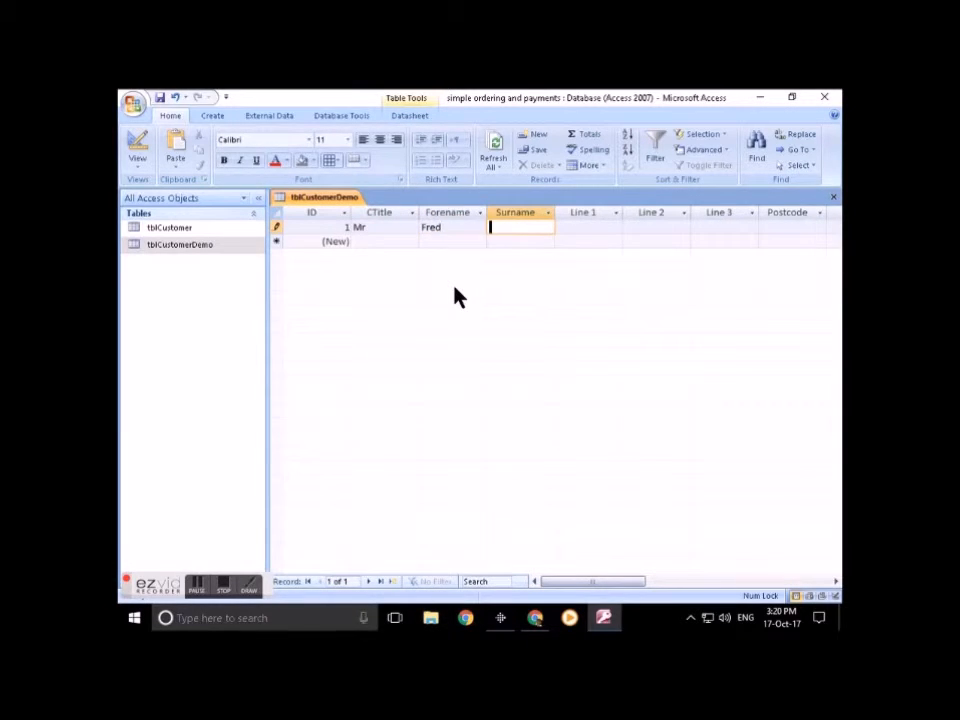
key(Tab)
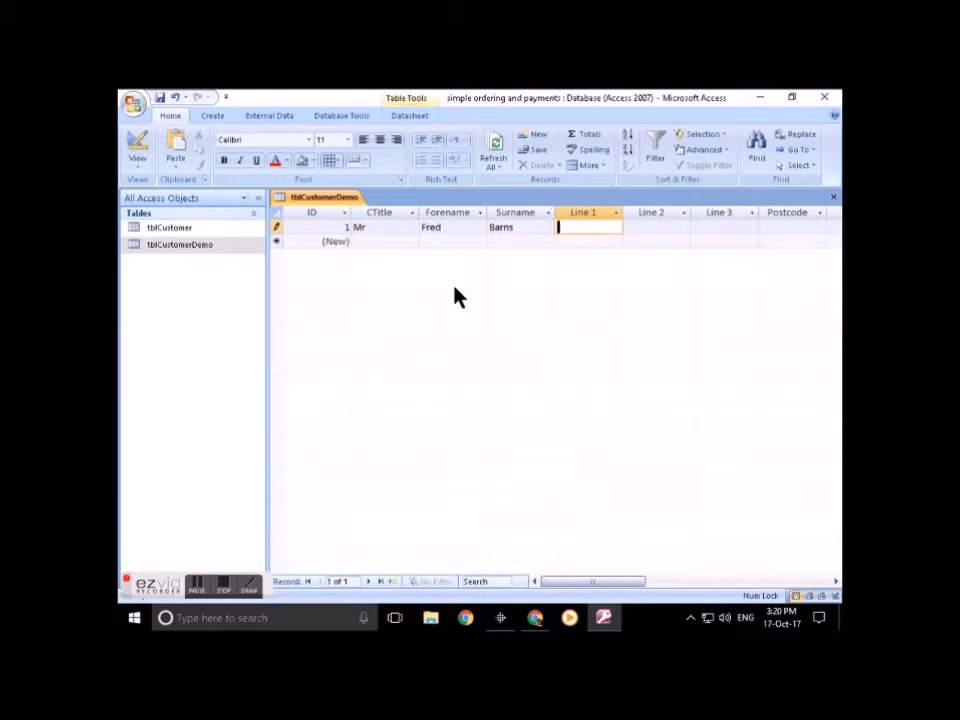
Step: Enter the customer's three billing address lines and billing postcode
key(Tab)
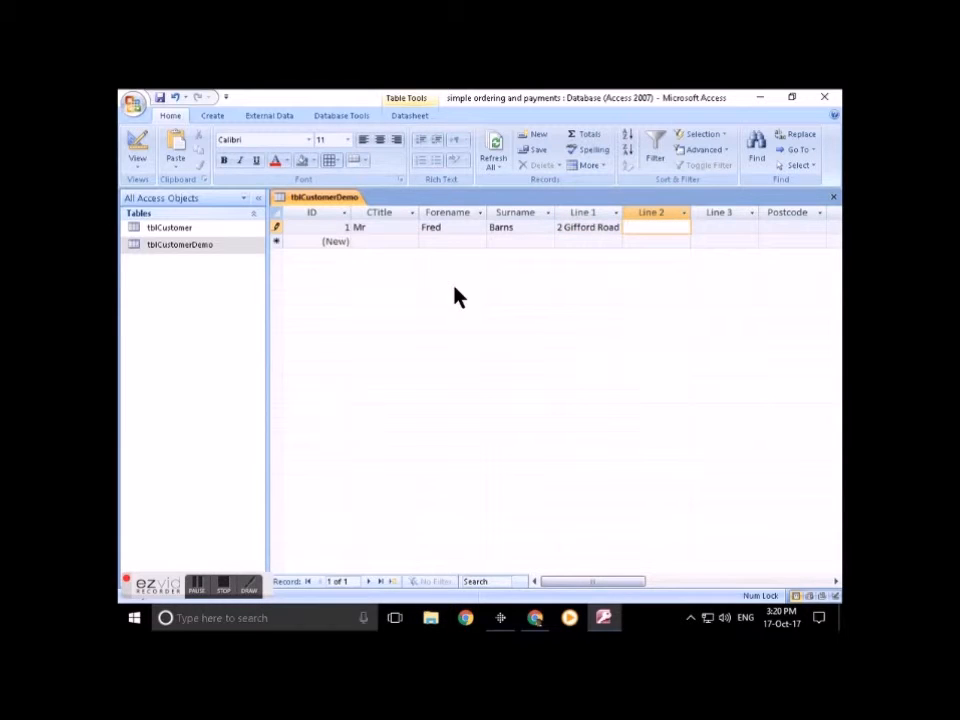
text(Lisburn)
key(Tab)
text(Co Antrim)
key(Tab)
text(BT24 )
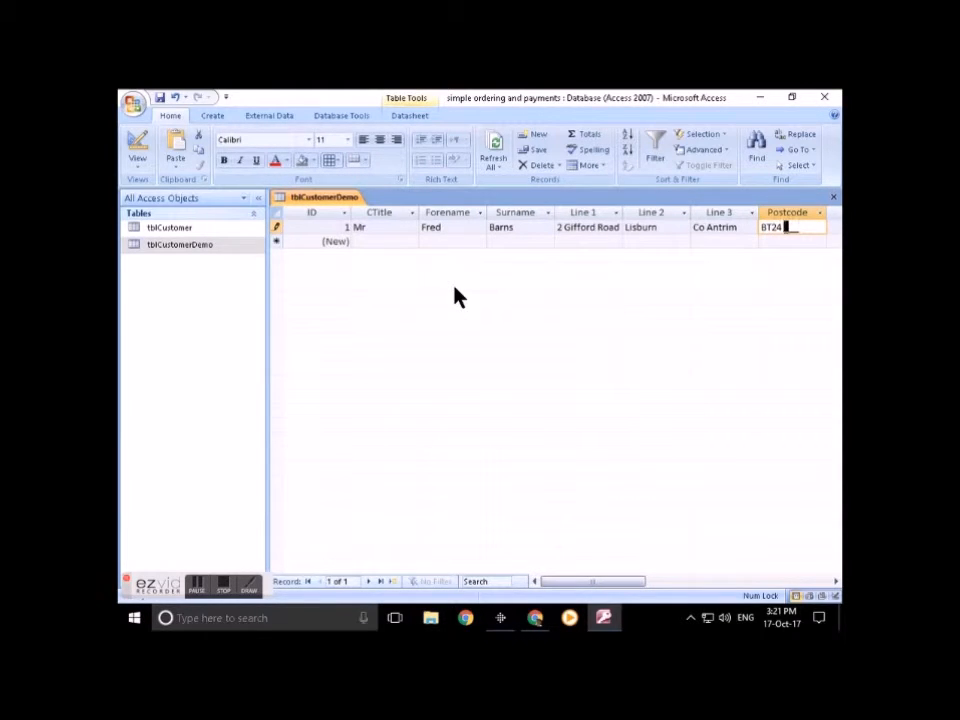
text(4FG)
key(Tab)
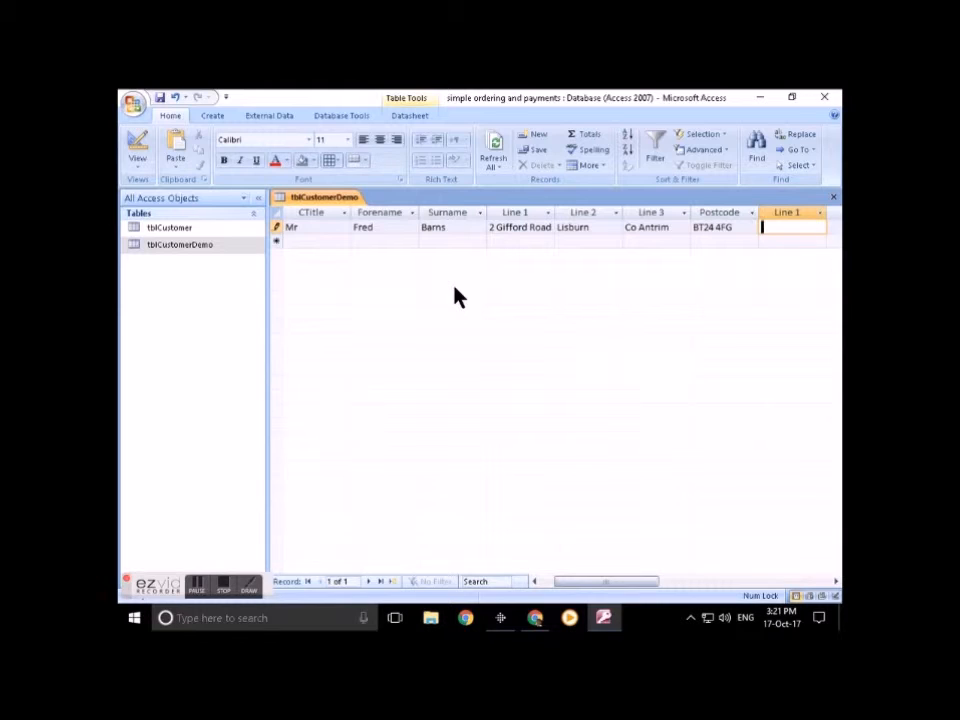
Step: Dismiss the required-field warnings raised by the empty delivery Line 1 cell
key(Tab)
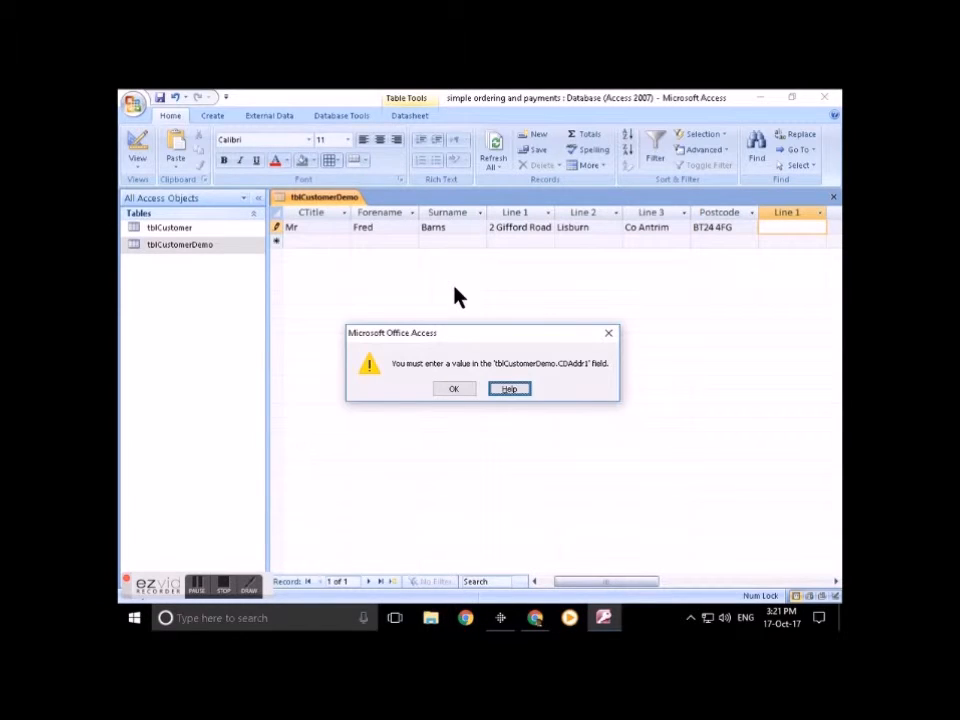
key(Tab)
key(Return)
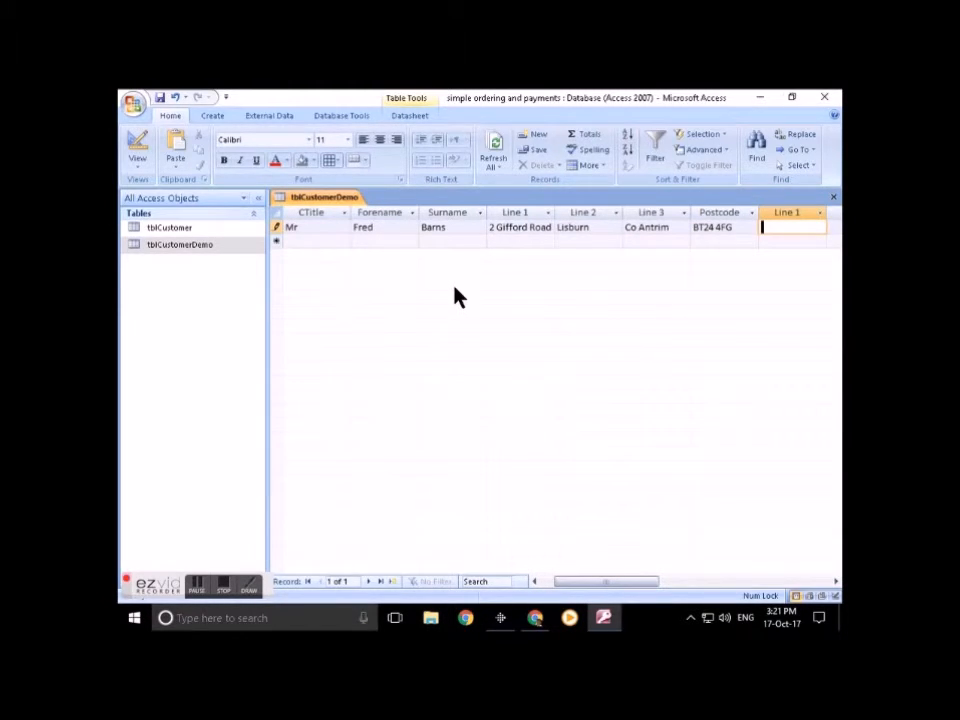
key(Tab)
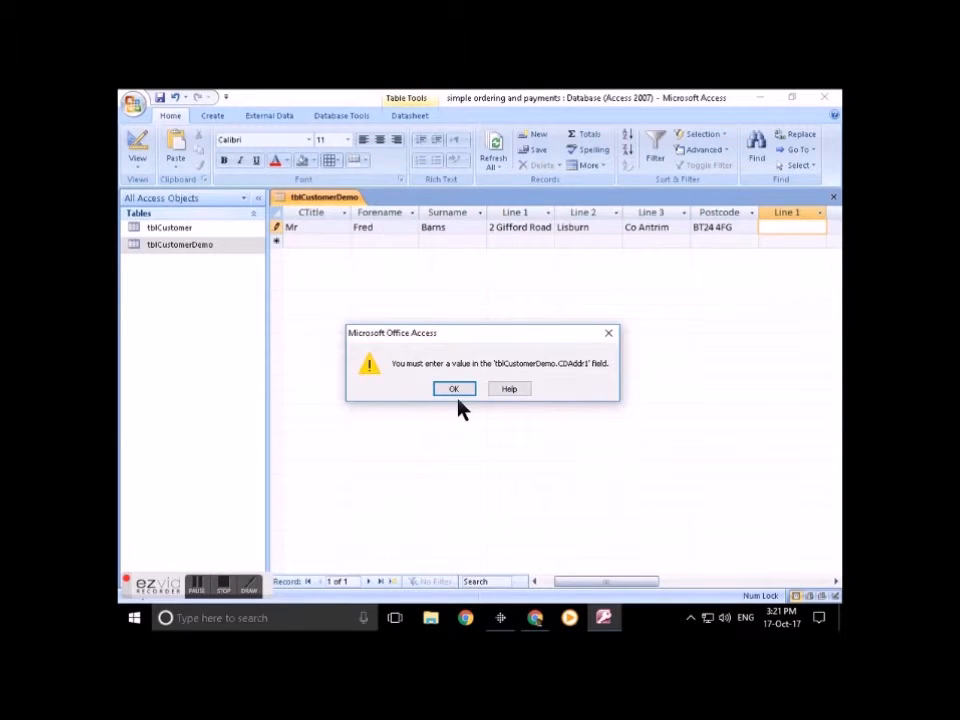
click(455, 388)
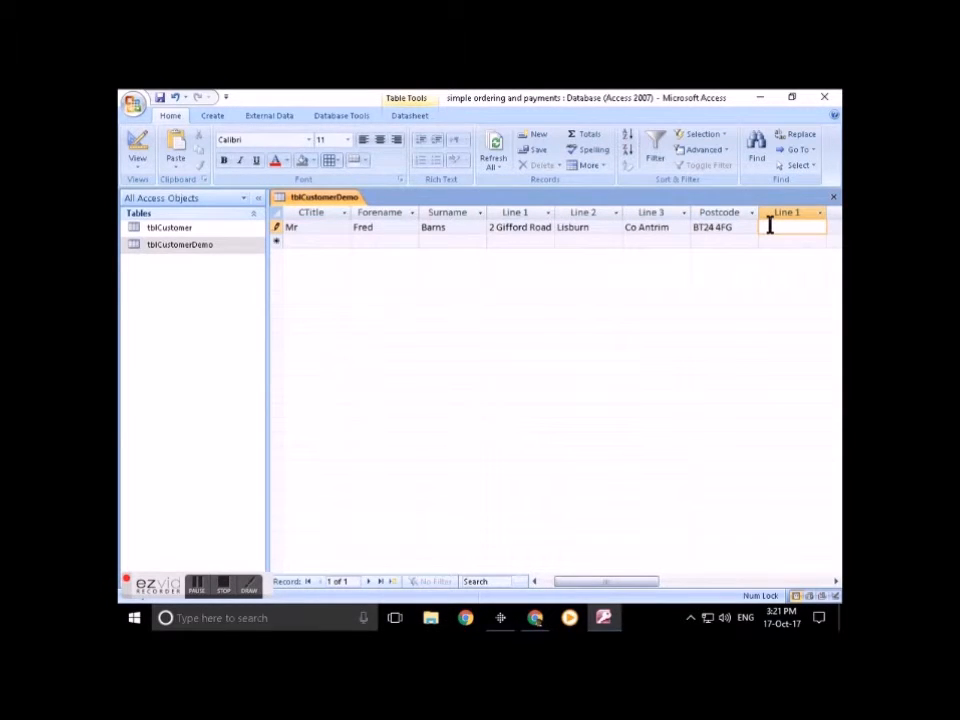
Step: Copy billing Line 1 into delivery Line 1 and type the town into delivery Line 2
key(shift+Tab)
key(shift+Tab)
key(shift+Tab)
key(shift+Tab)
key(ctrl+c)
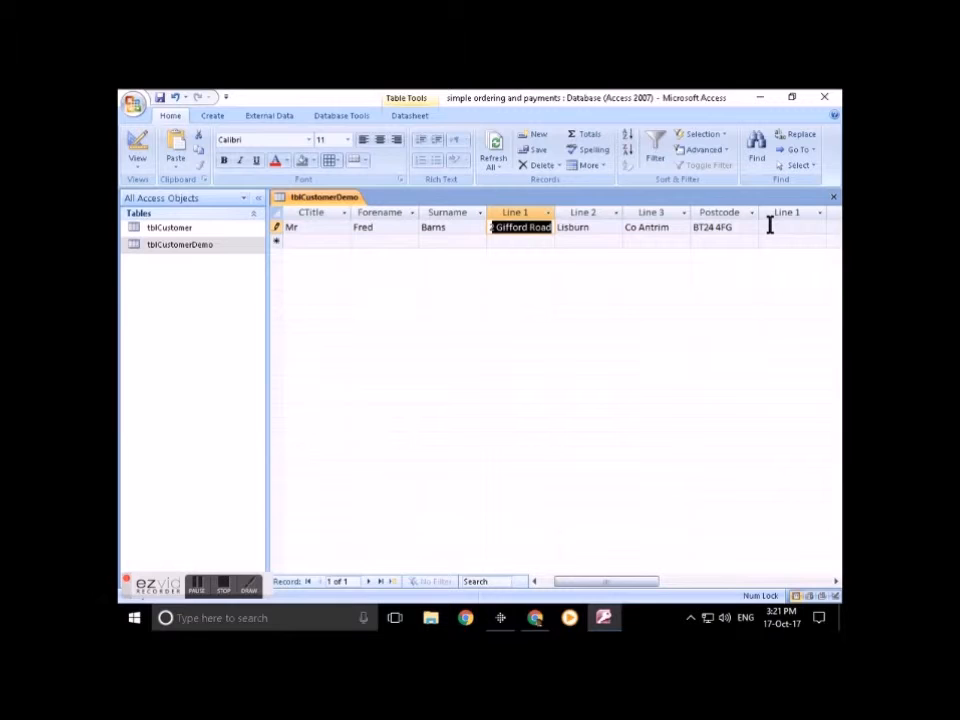
key(Tab)
key(Tab)
key(Tab)
key(Tab)
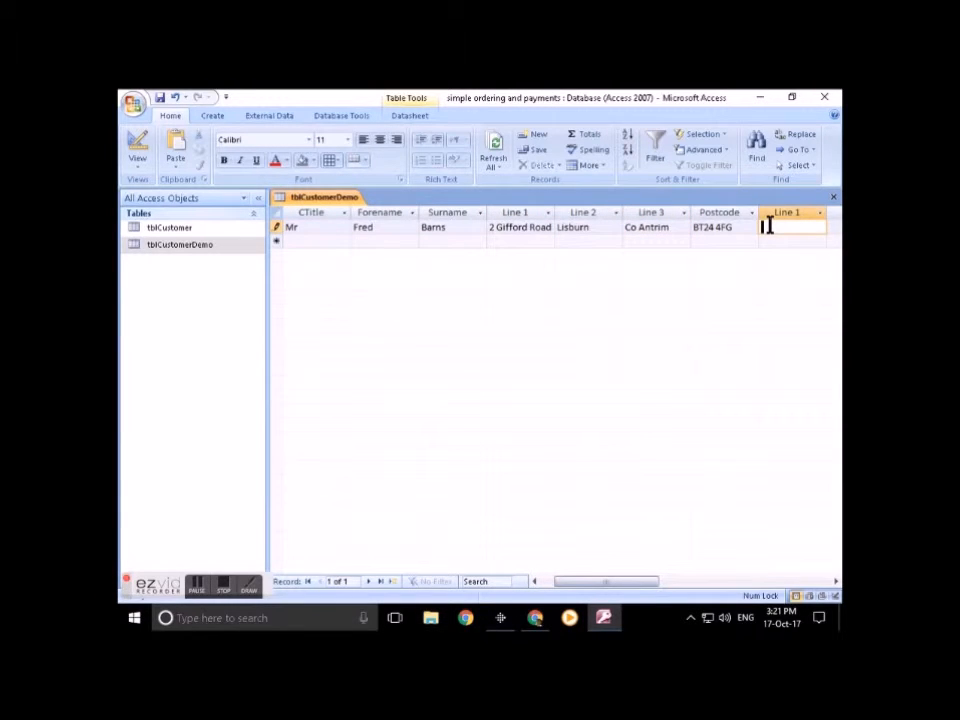
key(ctrl+v)
key(shift+Tab)
key(shift+Tab)
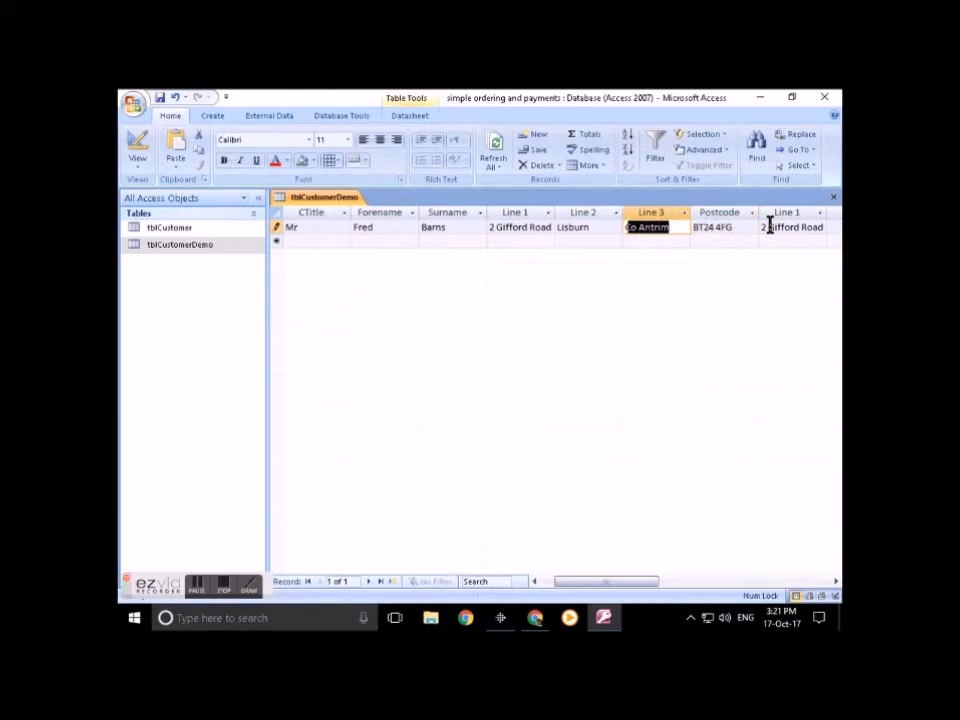
key(shift+Tab)
key(Tab)
key(Tab)
key(Tab)
key(Tab)
text(Lisburn)
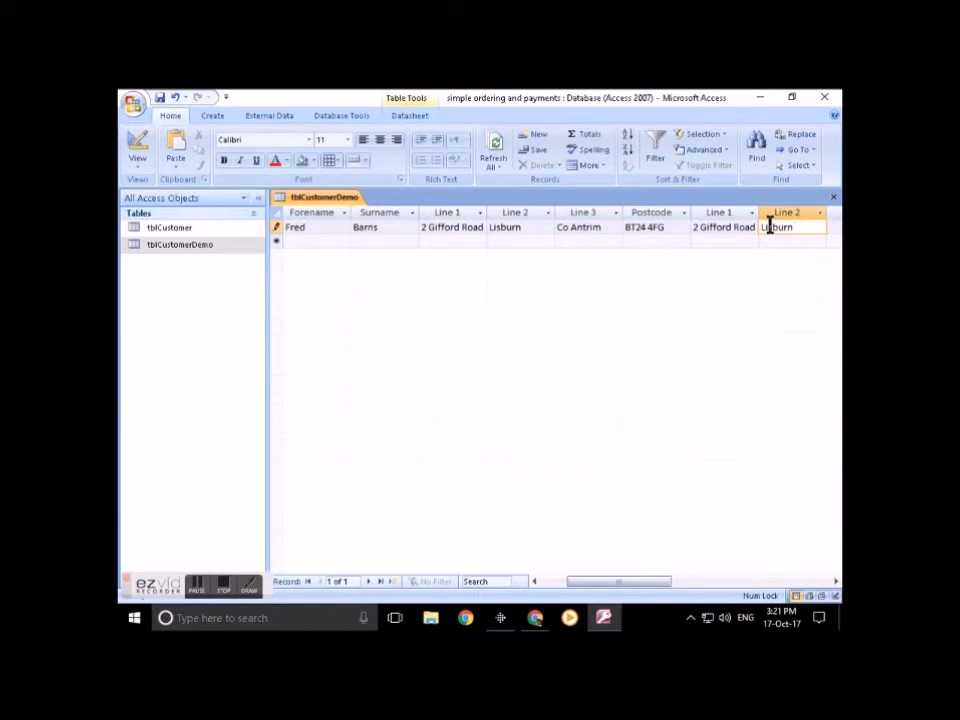
Step: Copy the billing Line 3 and postcode into the delivery Line 3 and Postcode cells
key(shift+Tab)
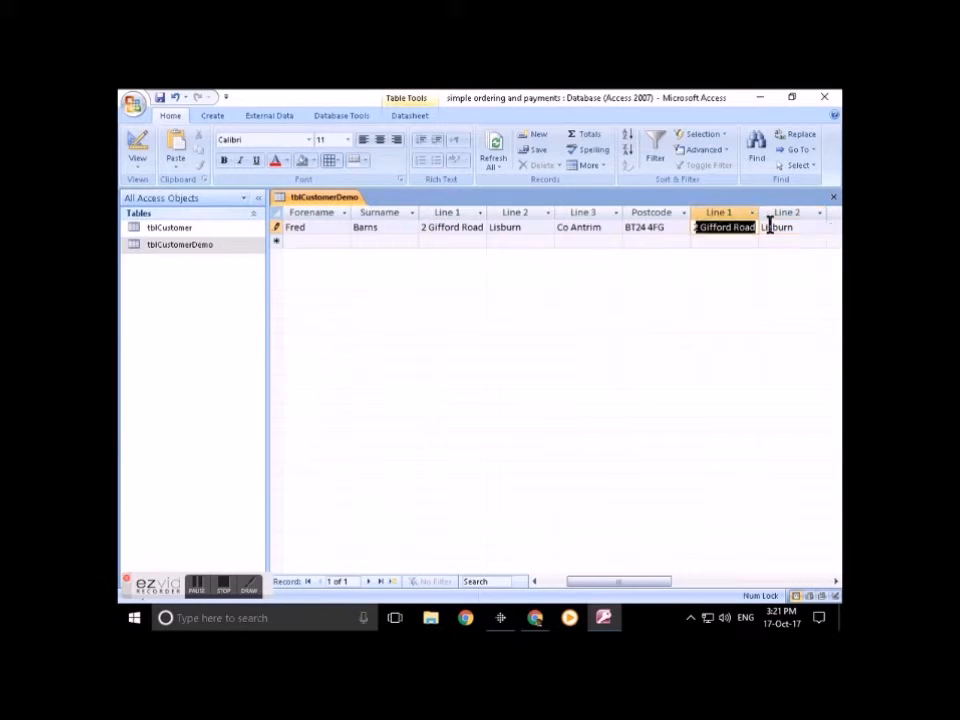
key(shift+Tab)
key(shift+Tab)
key(ctrl+c)
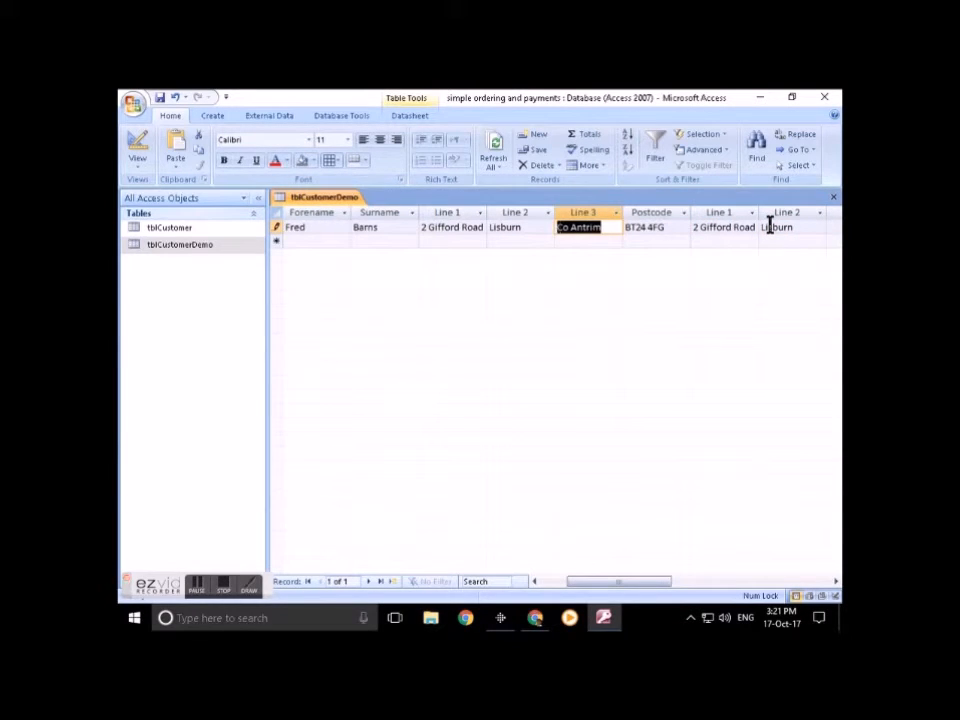
key(Tab)
key(Tab)
key(Tab)
key(Tab)
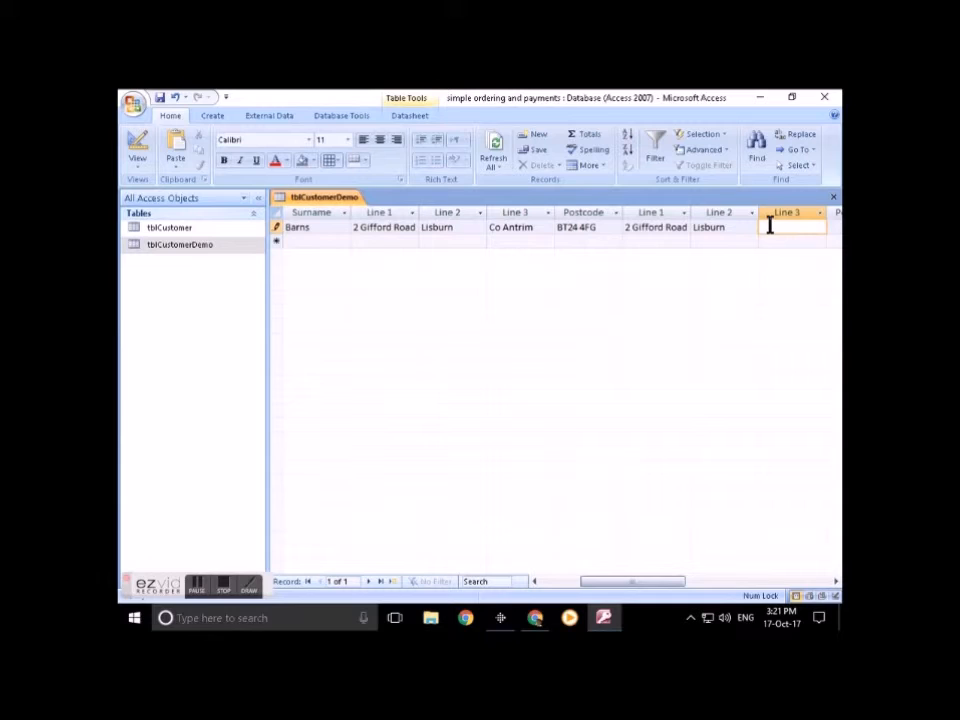
key(ctrl+v)
key(shift+Tab)
key(shift+Tab)
key(shift+Tab)
key(ctrl+c)
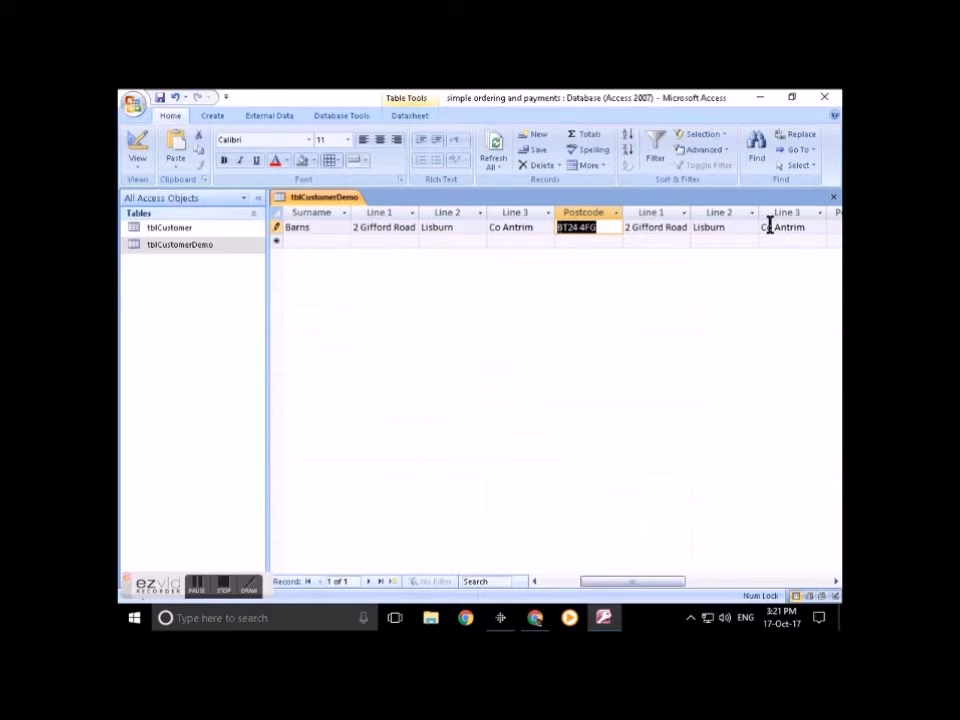
key(Tab)
key(Tab)
key(Tab)
key(Tab)
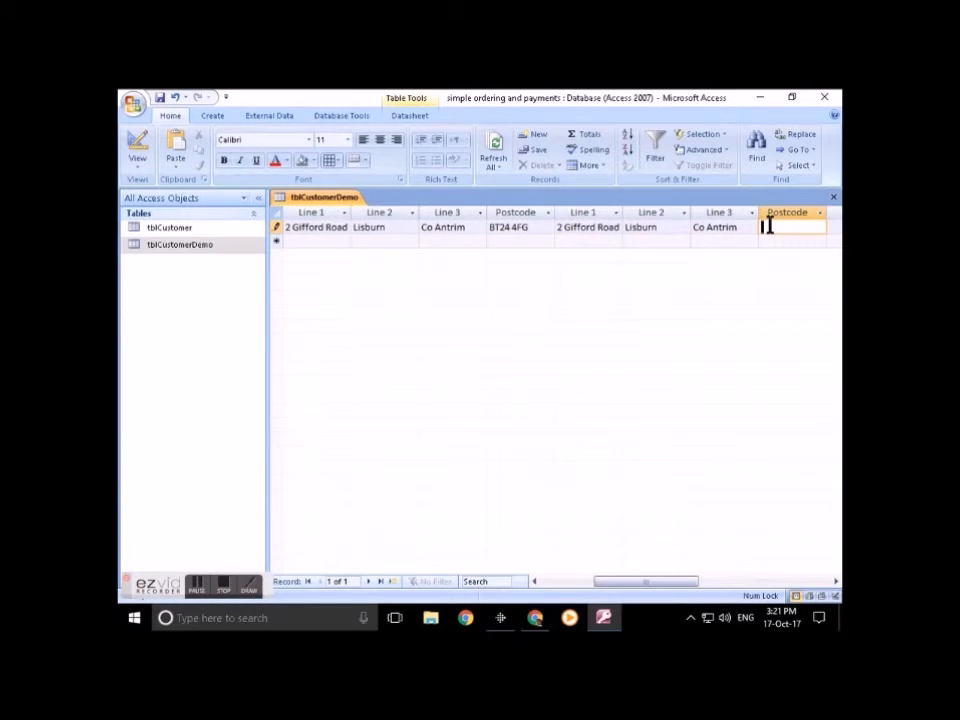
key(ctrl+v)
key(Tab)
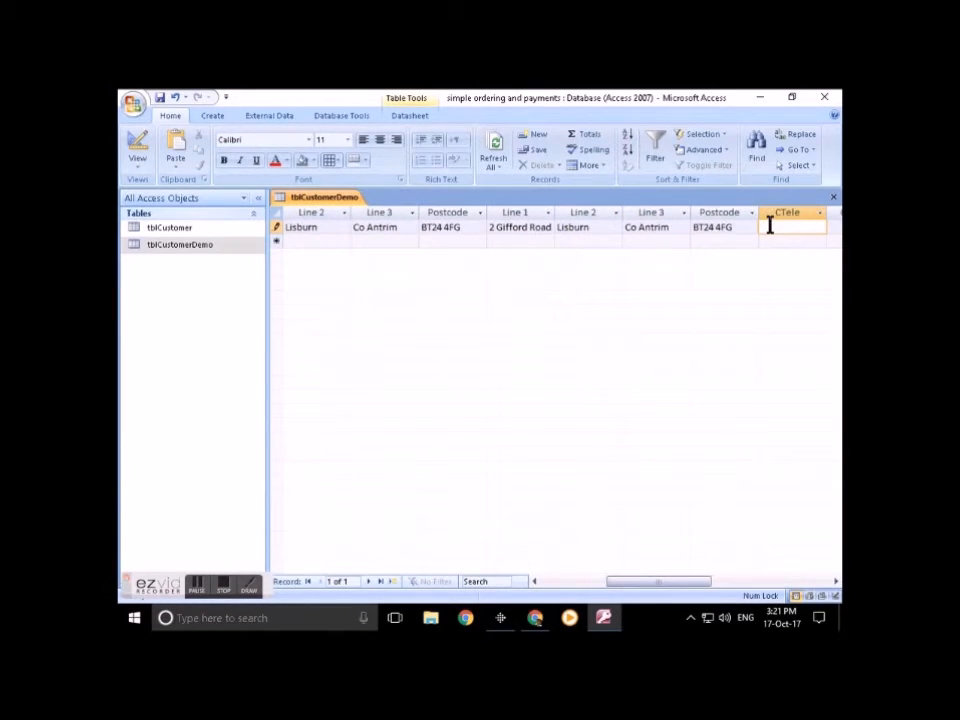
Step: Enter the customer's telephone number and an email address that mistakenly contains a comma
key(Tab)
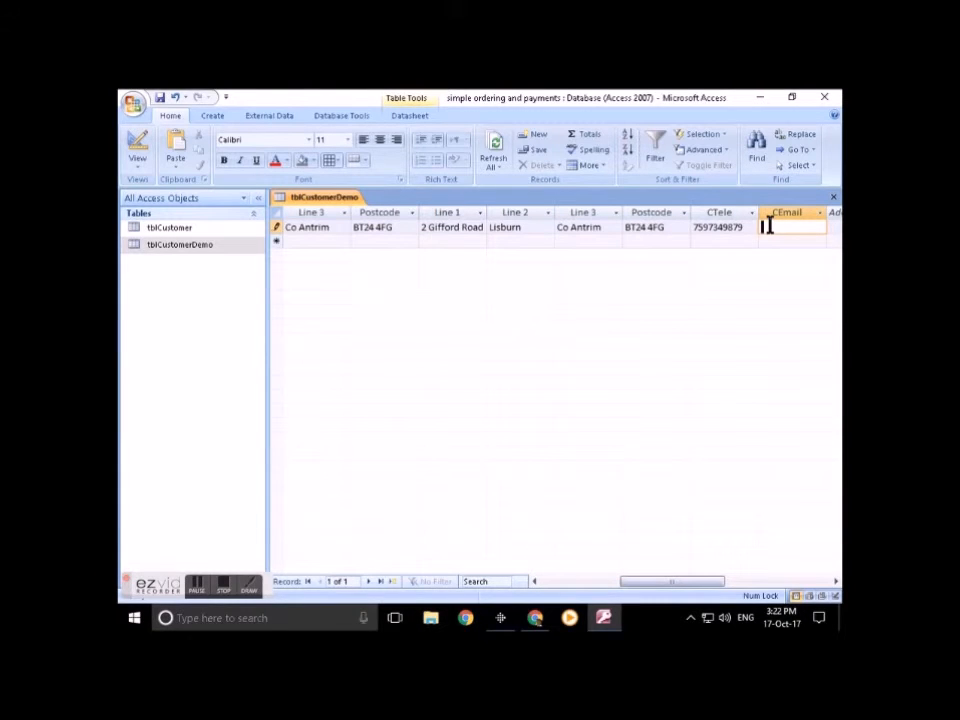
text(hgtfh)
text(,dfd)
text(@fdf.)
text(com)
key(Return)
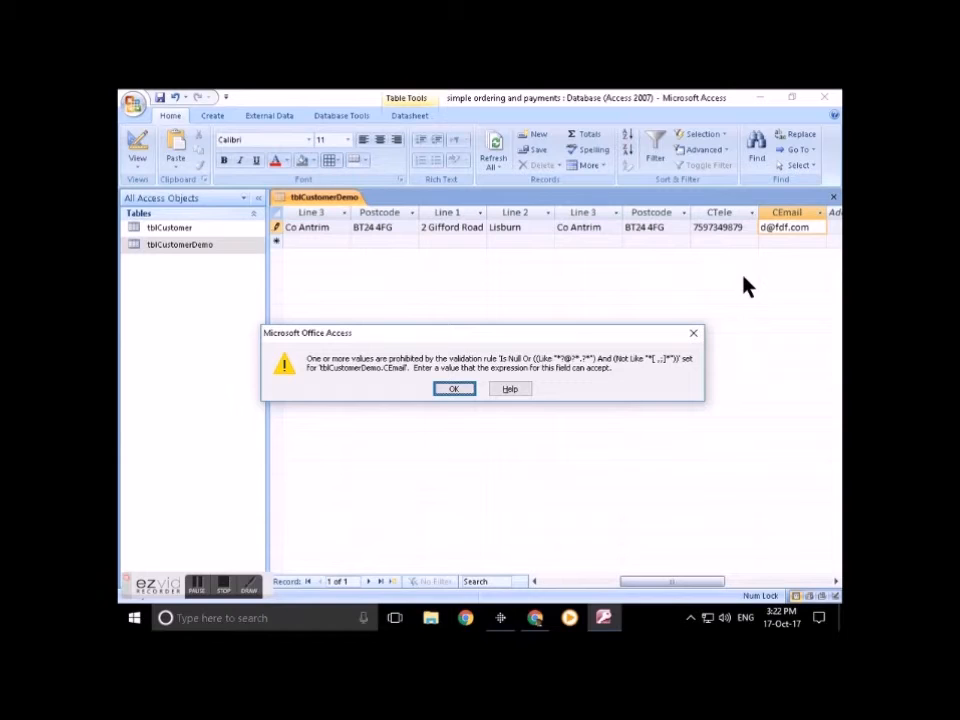
Step: Replace the comma in the email with a full stop so the record passes validation and saves
click(455, 390)
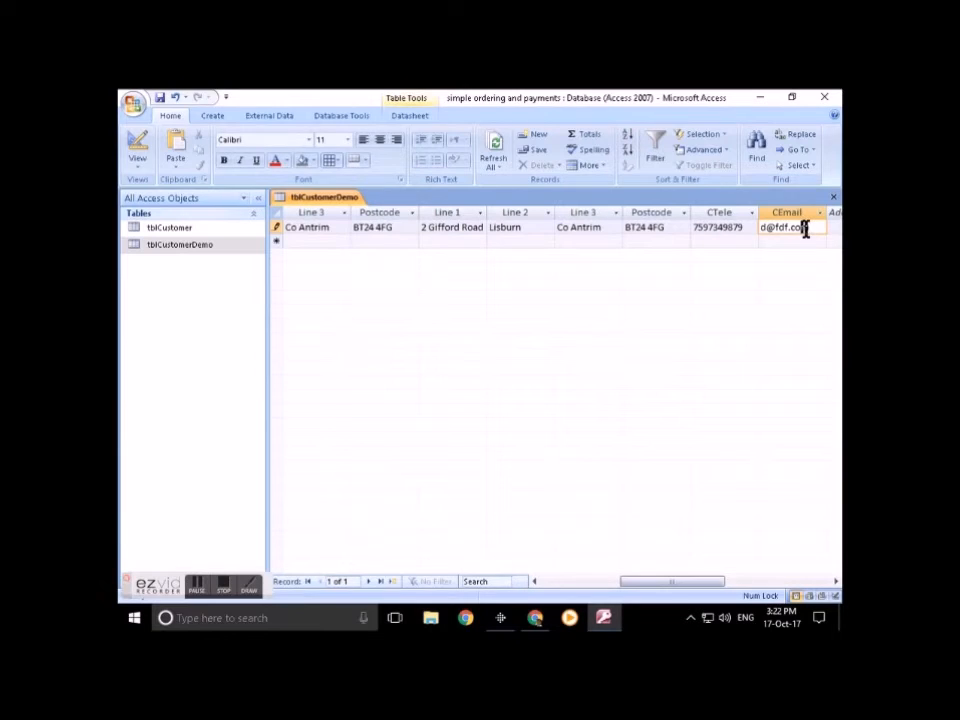
key(Left)
key(Left)
key(Left)
key(Left)
key(Left)
key(Left)
key(Left)
key(Left)
key(Left)
key(Left)
key(Left)
key(Right)
key(Right)
key(Right)
text(.)
key(Return)
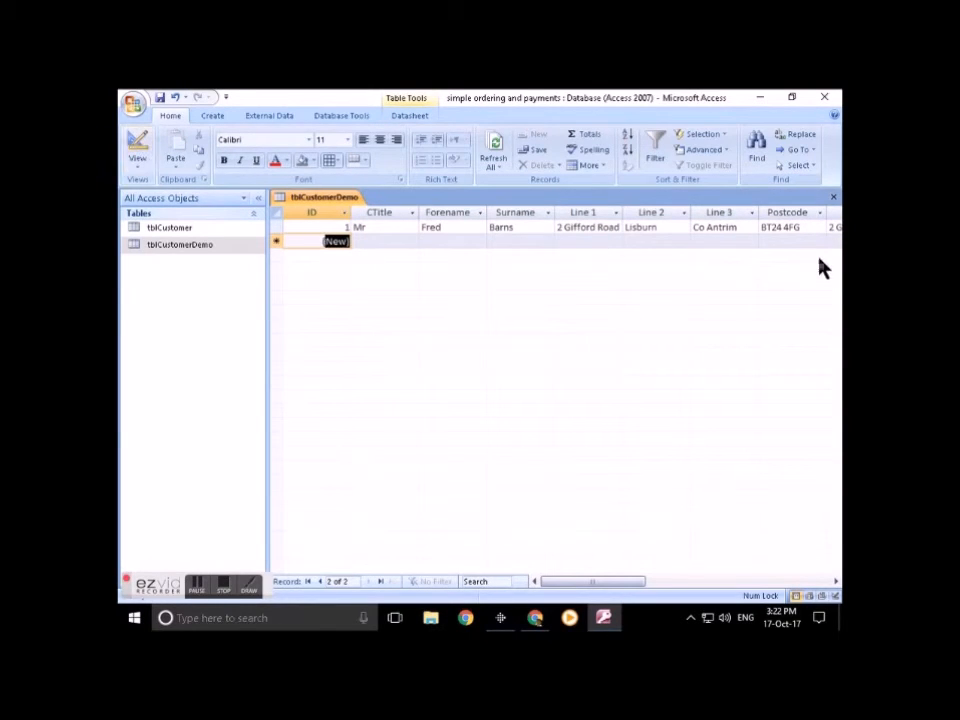
Step: In Design view, type CEmail's validation text 'Must be valid email, no commas and must include @'
click(136, 146)
click(363, 320)
click(380, 491)
click(380, 500)
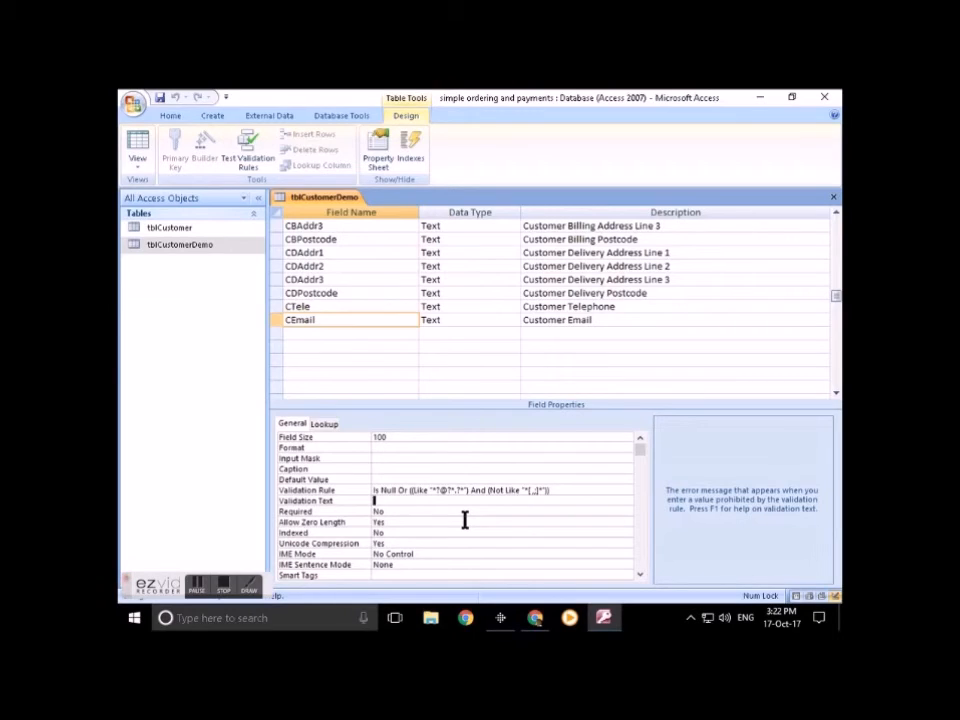
text(Must be valid email, n)
text(o commas and)
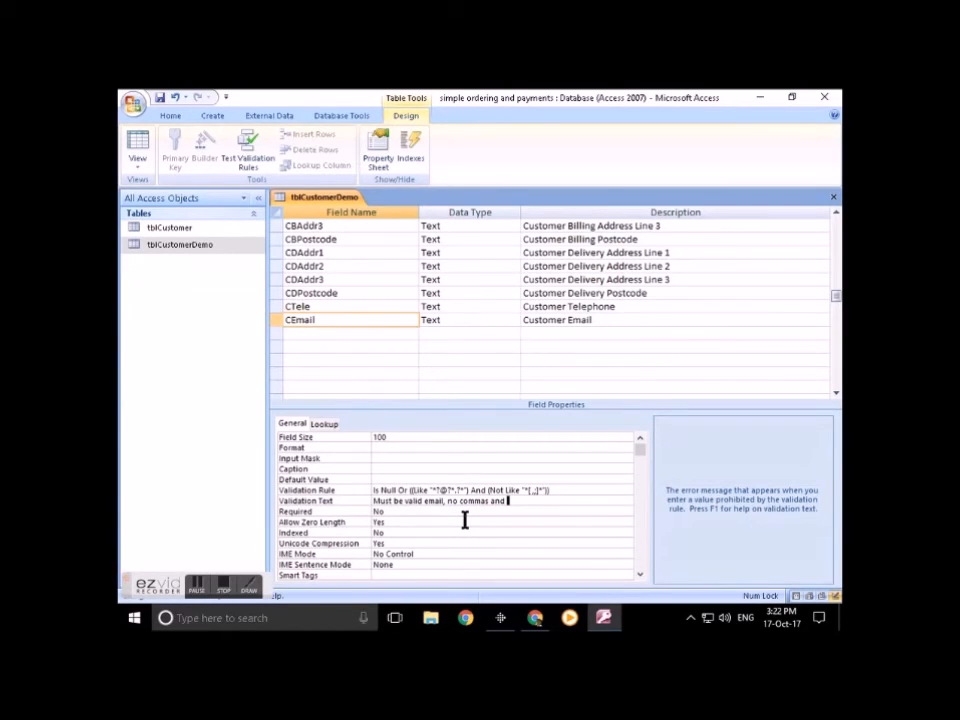
text( must include '@)
Step: Commit the validation text, then inspect the CDAddr1, CBAddr1 and CForename field properties
key(Return)
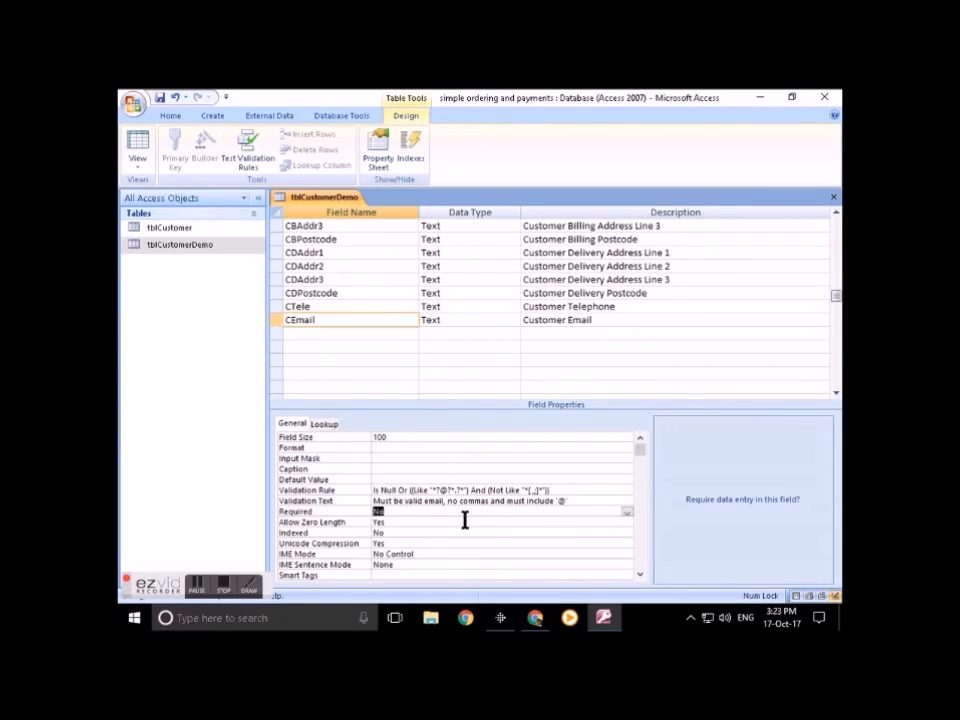
scroll(341, 322, up, 2)
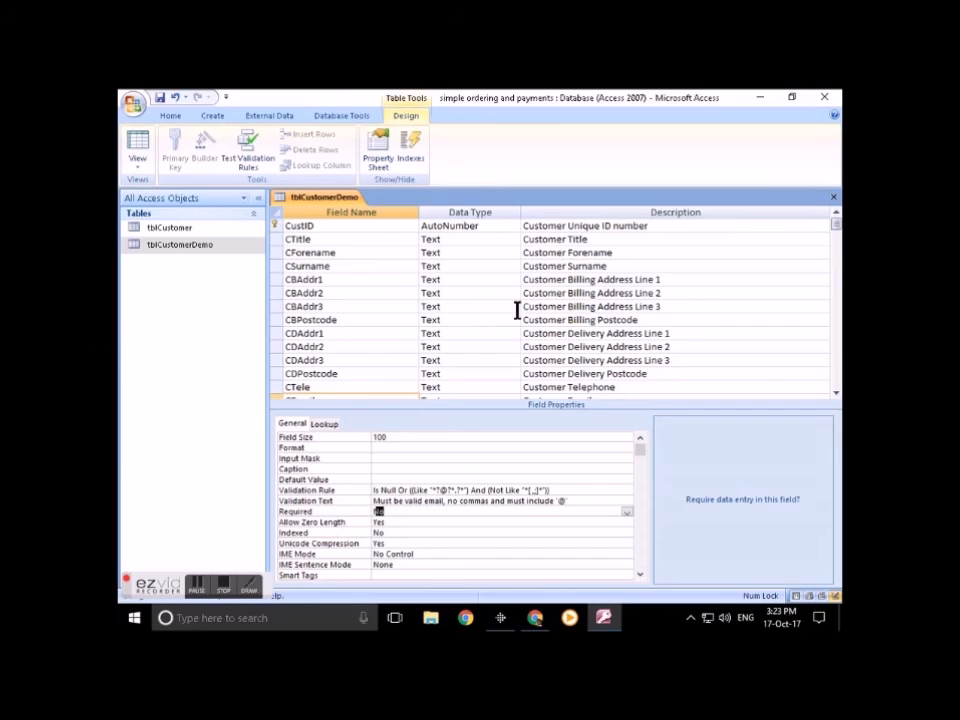
click(292, 331)
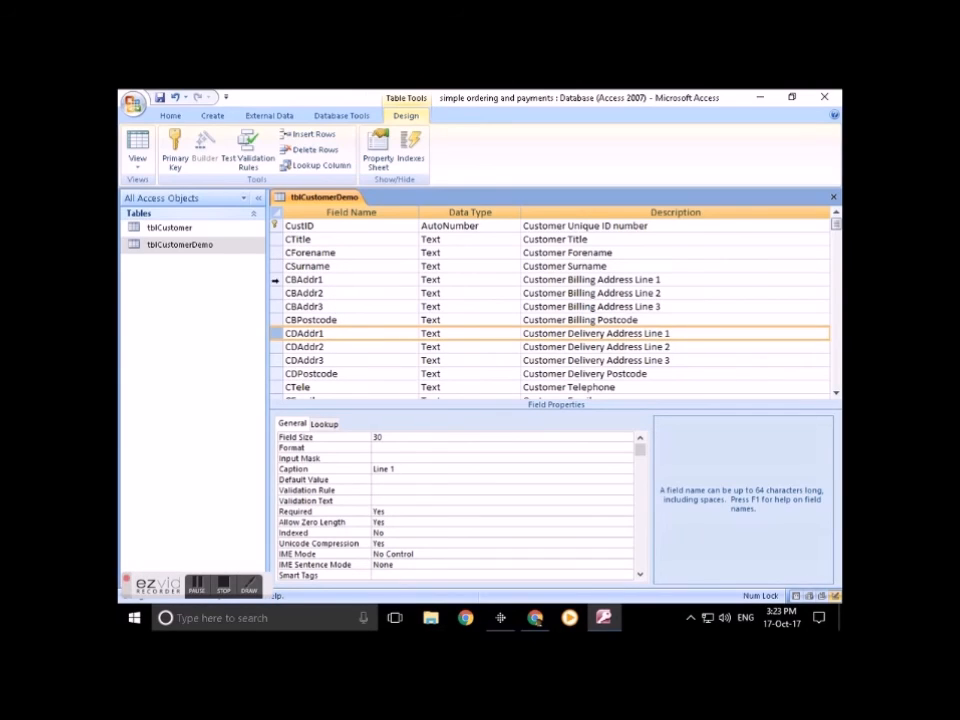
click(275, 280)
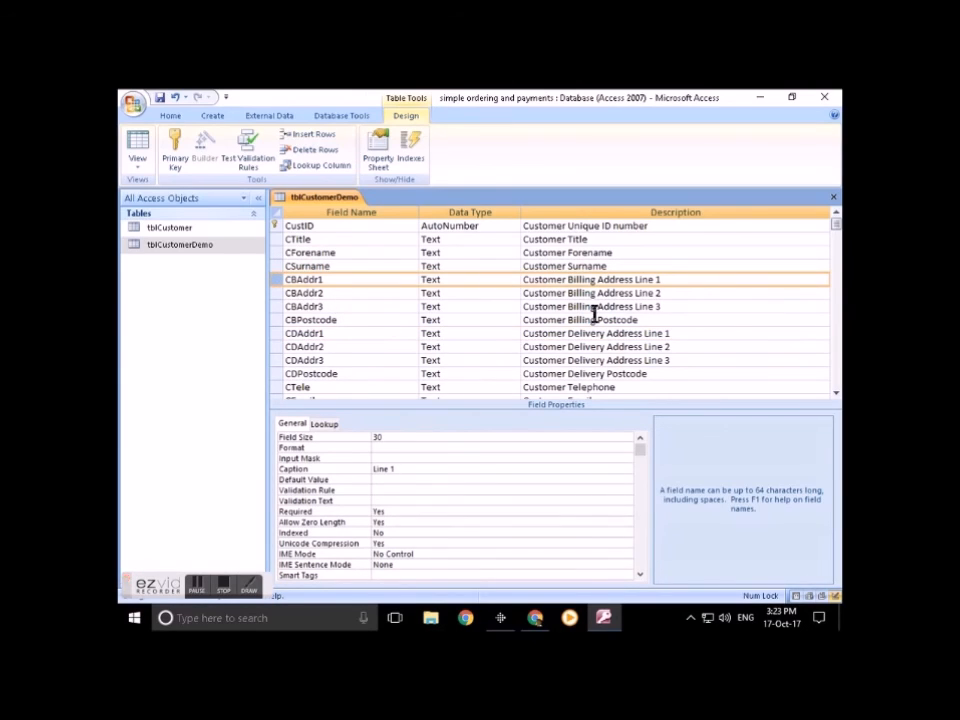
click(278, 254)
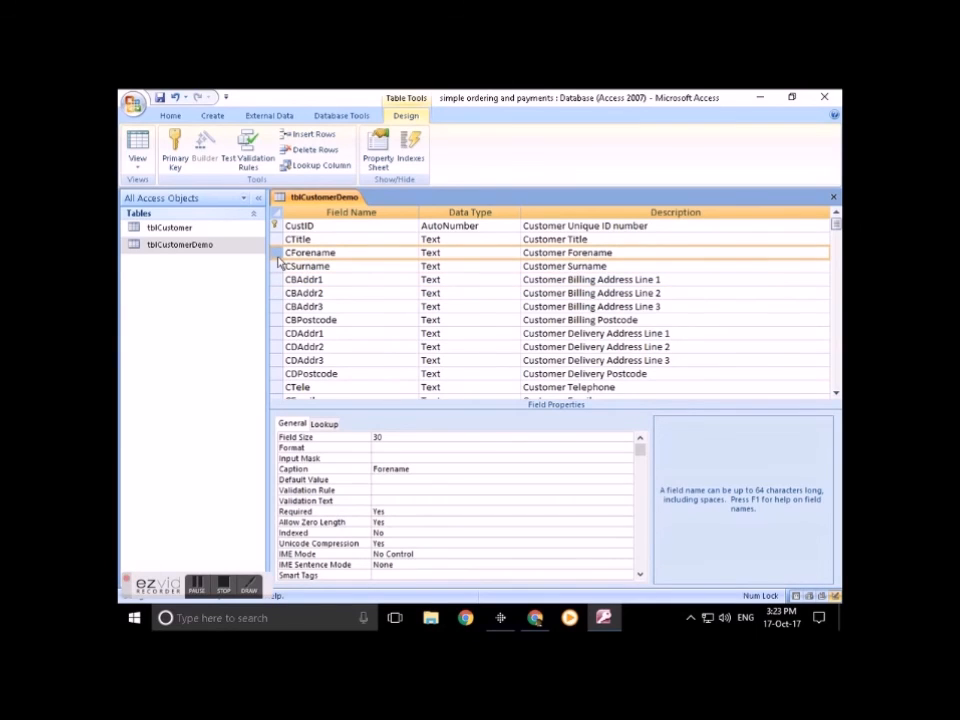
scroll(280, 262, down, 2)
scroll(285, 262, up, 2)
click(236, 592)
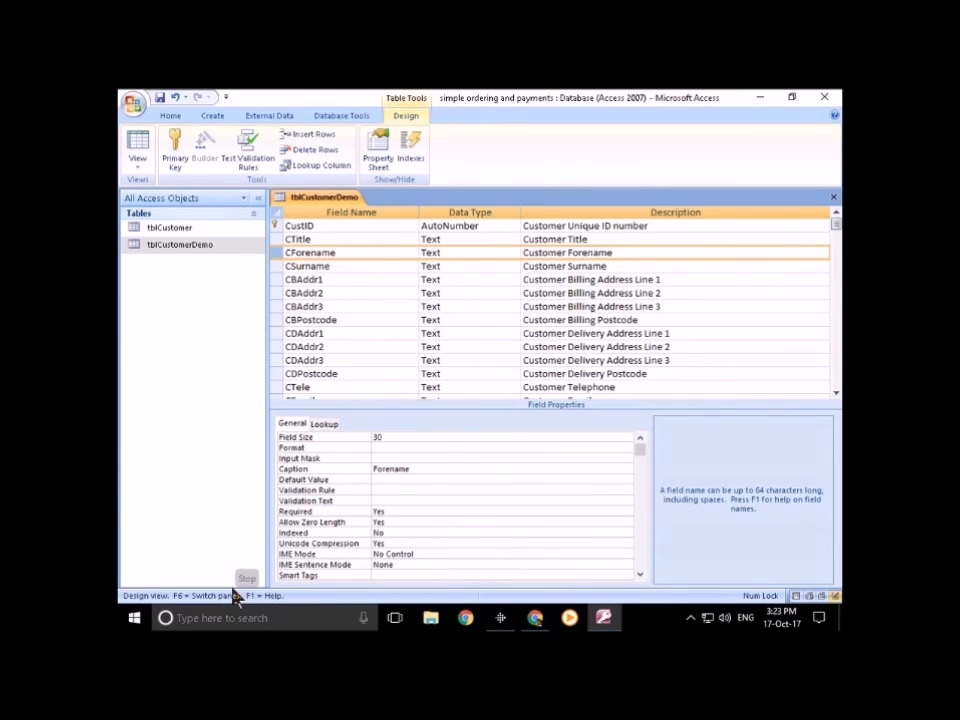